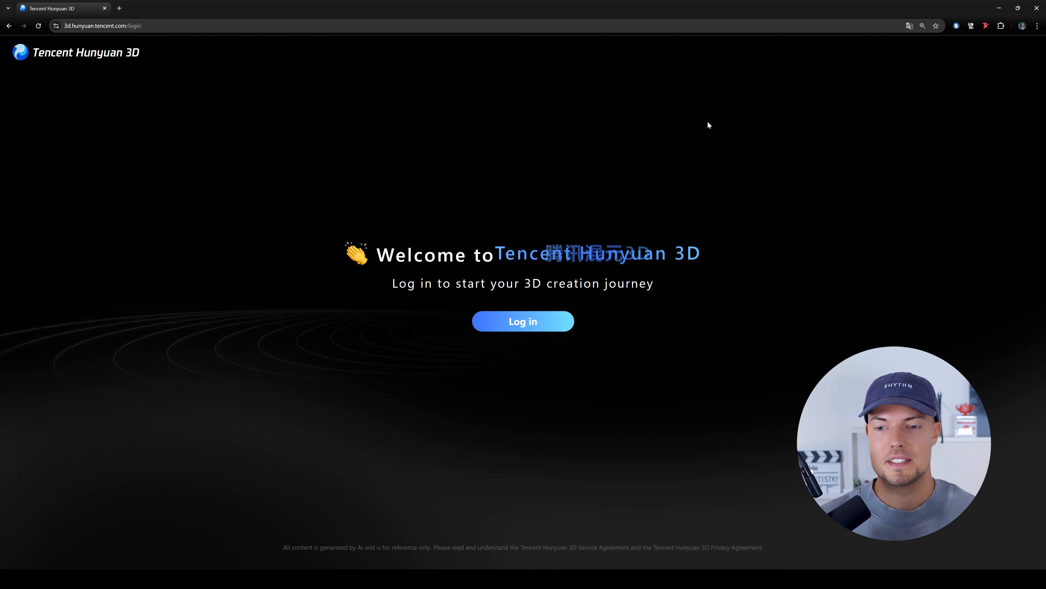
# - Translate the login page to English, resetting it to Chinese (Simplified) and back to English so the translation reloads
pyautogui.rightClick(707, 121)
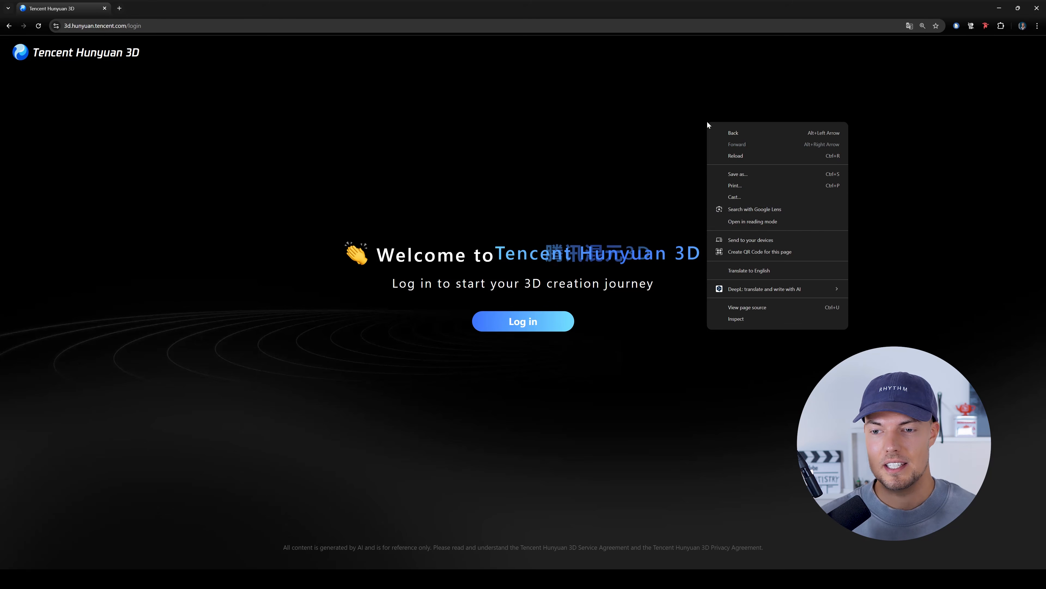
pyautogui.click(759, 272)
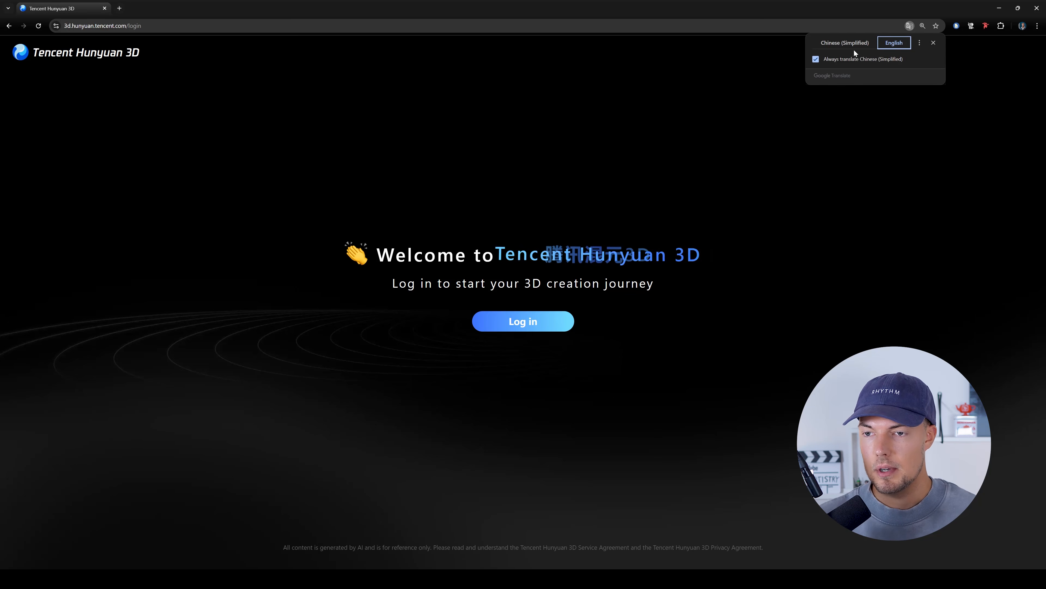
pyautogui.click(848, 47)
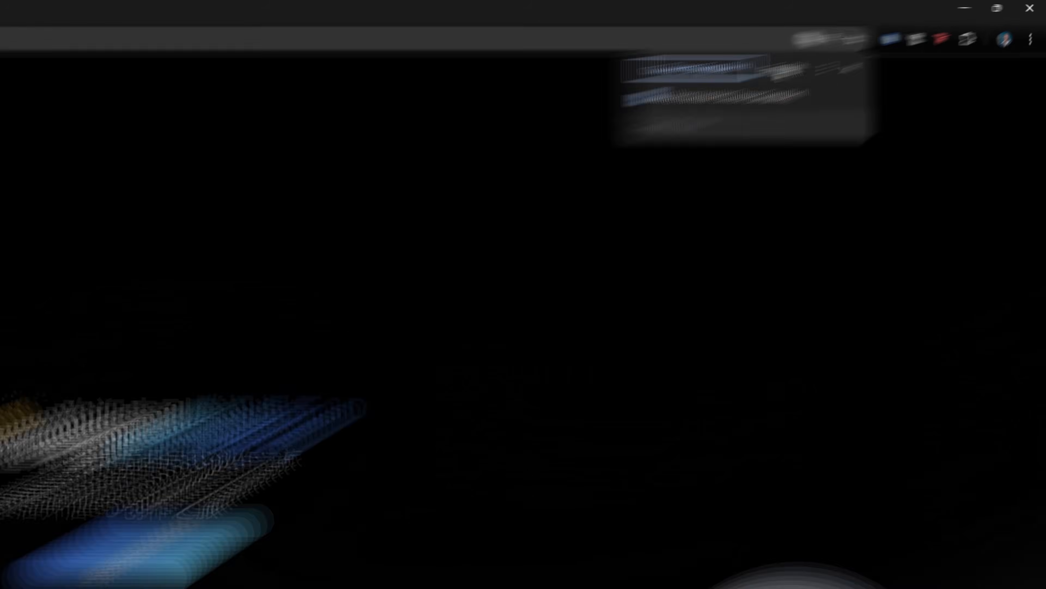
pyautogui.click(895, 44)
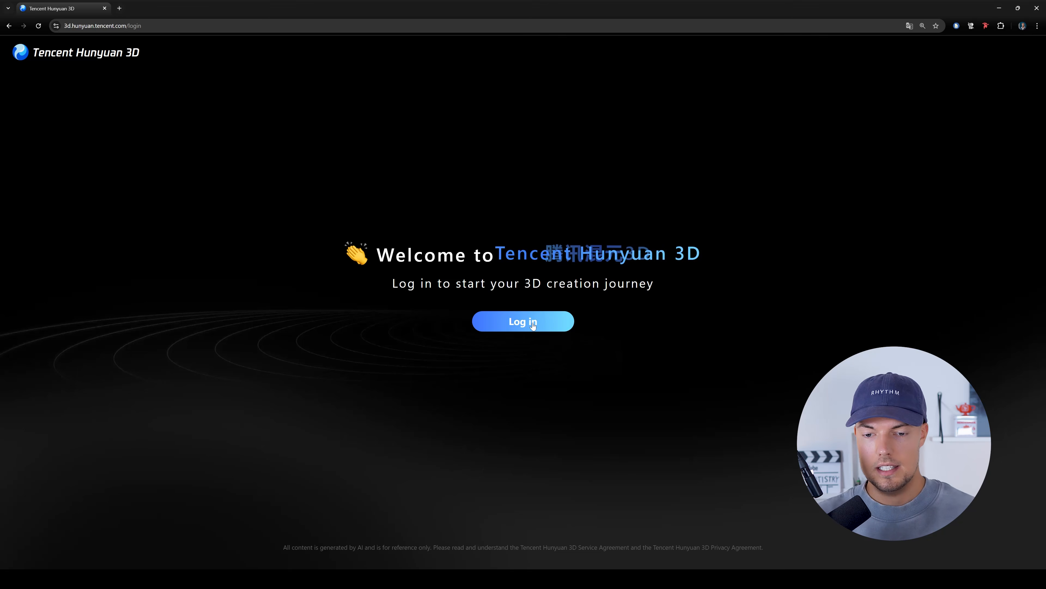
# - Open the login dialog and choose to log in by mail instead of WeChat
pyautogui.click(532, 324)
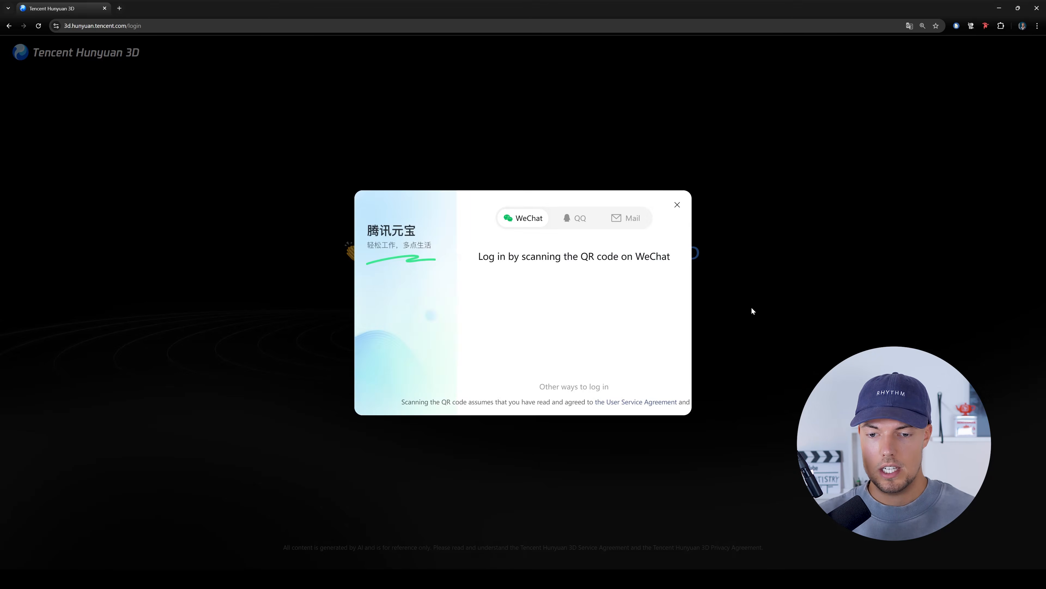
pyautogui.click(630, 218)
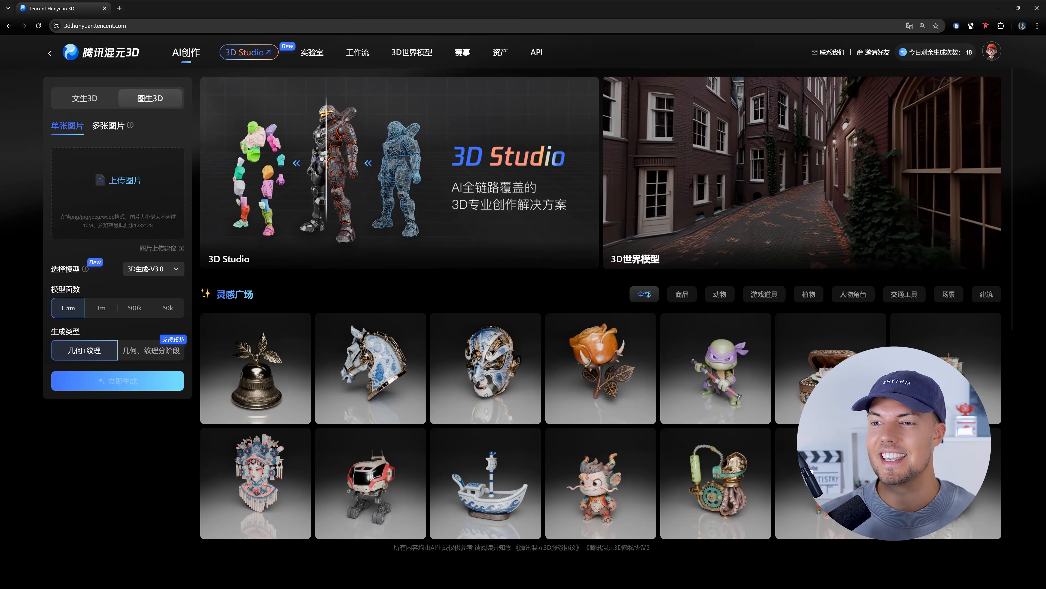
# - Translate the AI creation home page from Chinese to English
pyautogui.click(910, 25)
pyautogui.click(894, 43)
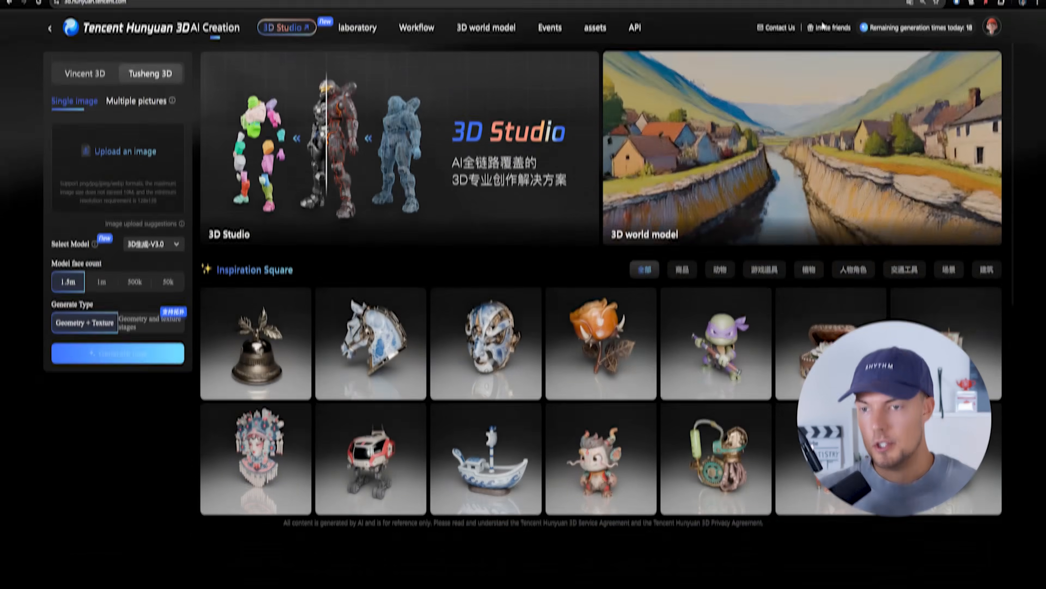
pyautogui.moveTo(824, 54)
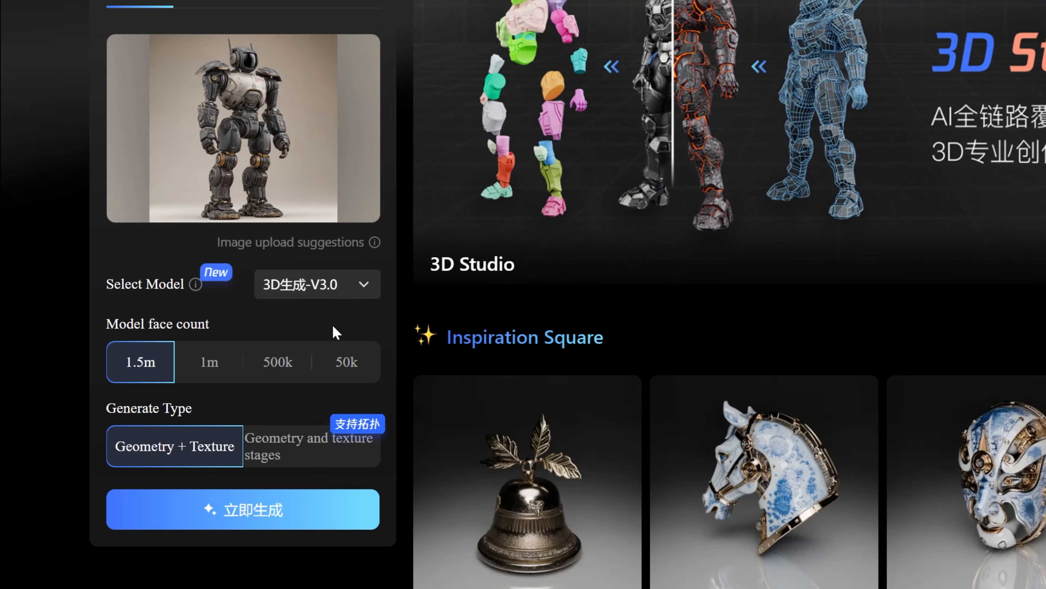
# - Read the comparison of V3.0 and V2.5 and select the V3.0 generation model
pyautogui.moveTo(196, 285)
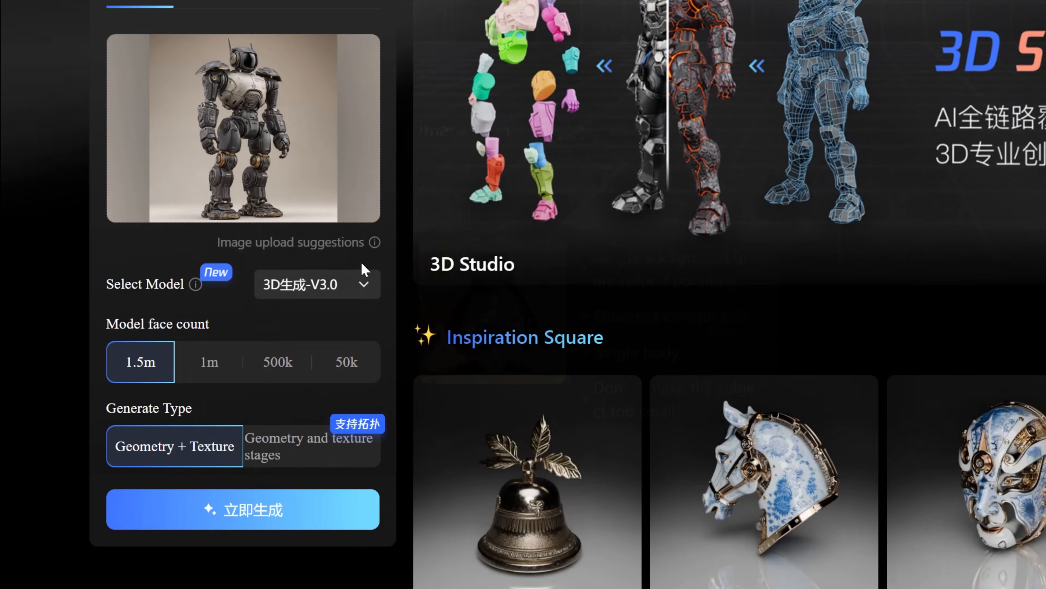
pyautogui.click(358, 291)
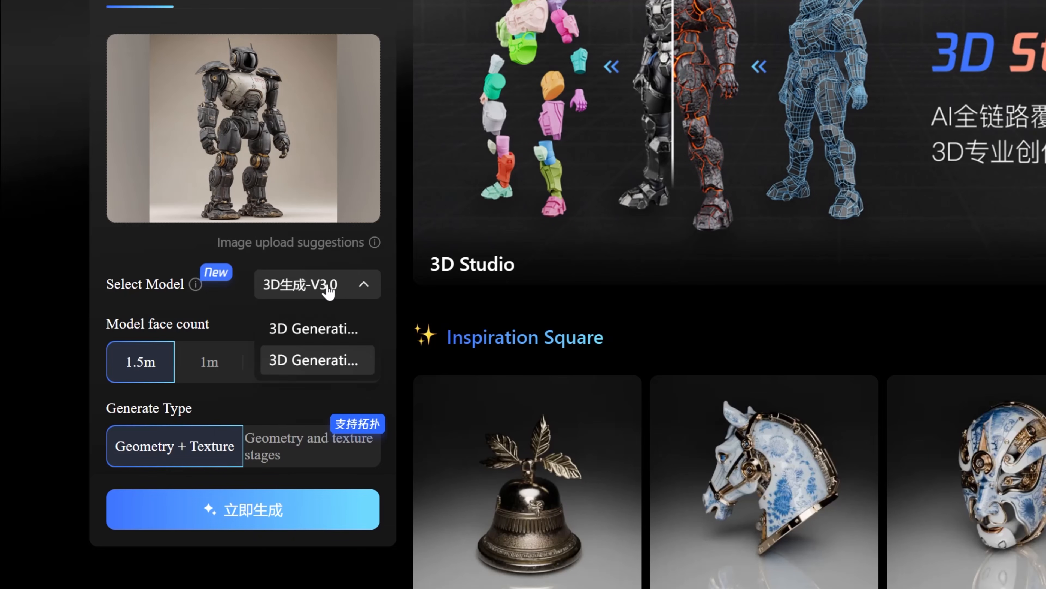
pyautogui.click(329, 330)
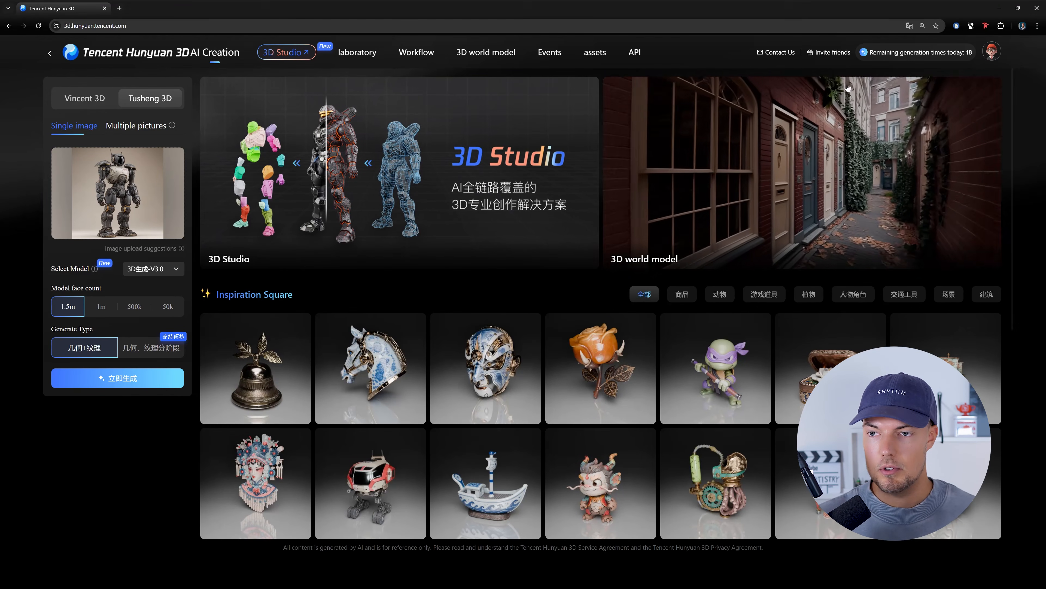
# - Reload the page translation by reverting to Chinese (Simplified) and choosing English again
pyautogui.click(911, 28)
pyautogui.click(845, 43)
pyautogui.click(894, 43)
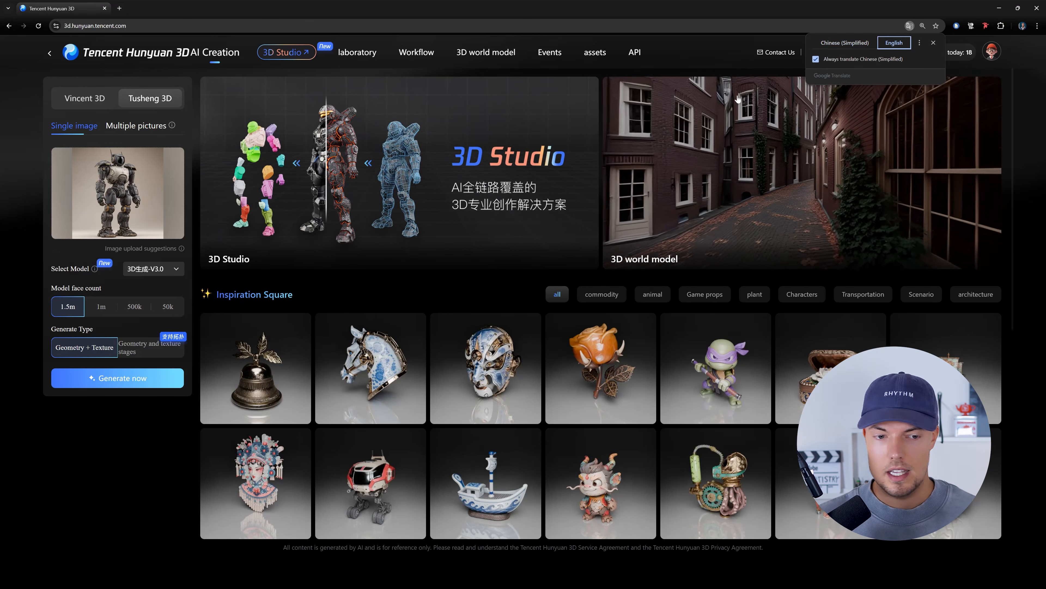
# - Generate the 3D model from the uploaded robot image and translate the generation progress page to English
pyautogui.click(116, 399)
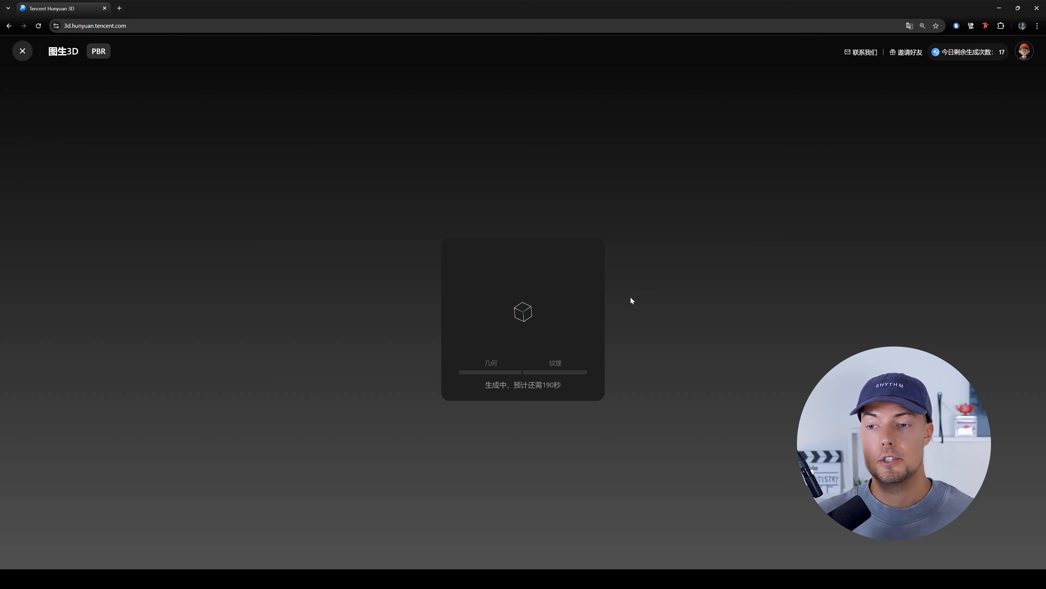
pyautogui.click(912, 25)
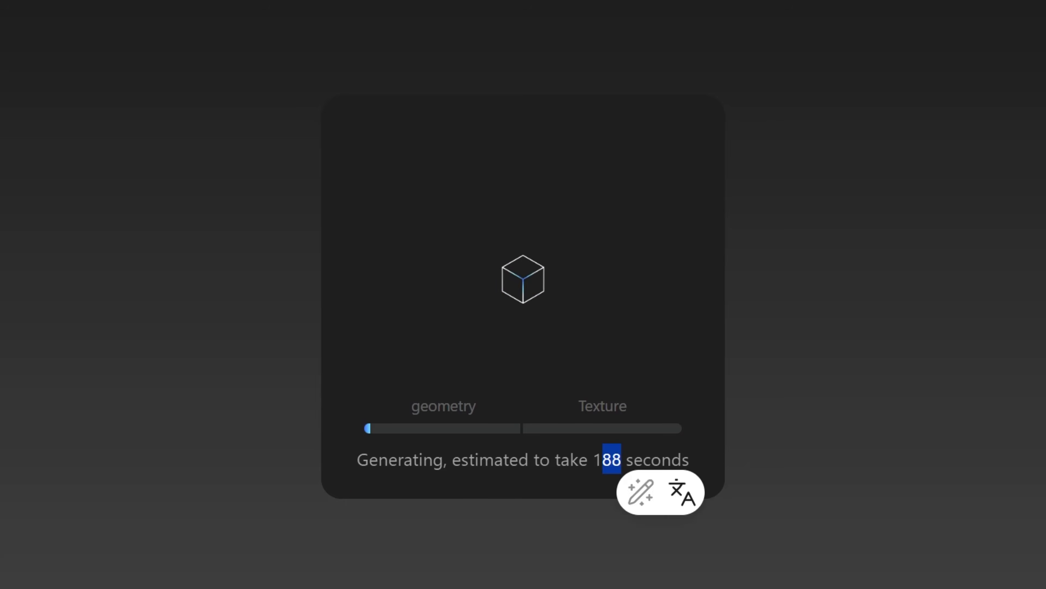
pyautogui.click(991, 411)
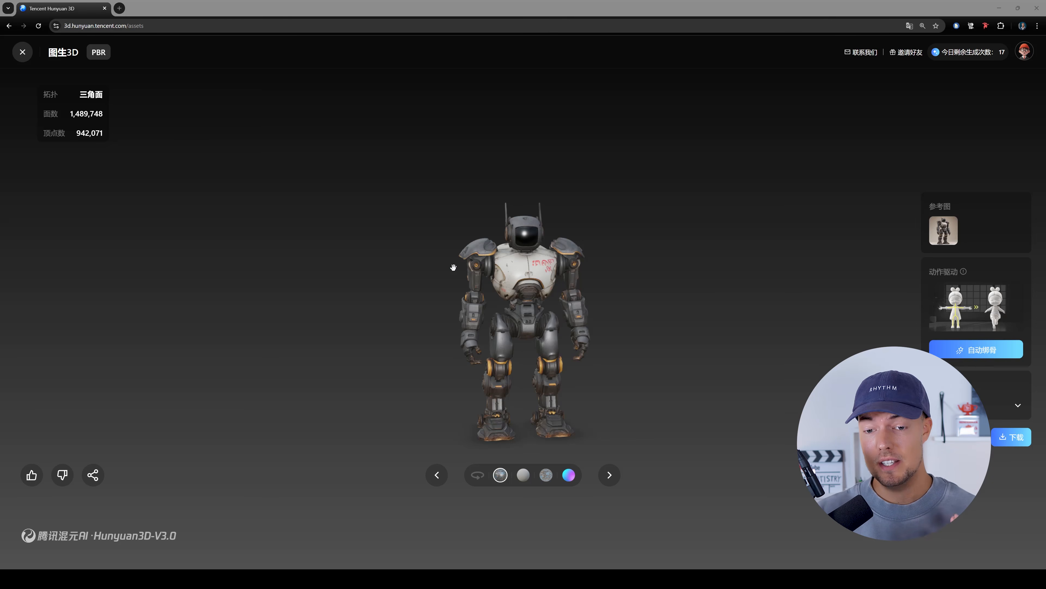
# - Examine the generated robot's textures from several angles and close up, comparing it with the reference image
pyautogui.moveTo(589, 332); pyautogui.dragTo(564, 365)
pyautogui.moveTo(418, 349); pyautogui.dragTo(613, 260)
pyautogui.moveTo(613, 260); pyautogui.dragTo(553, 323, button='right')
pyautogui.scroll(2, 597, 266)
pyautogui.scroll(-2, 553, 323)
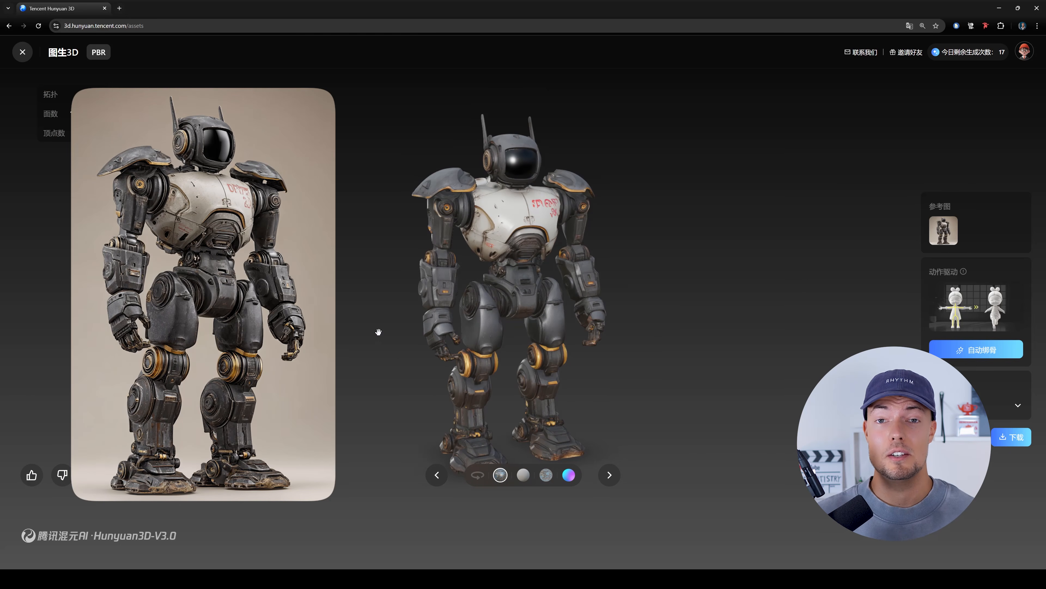
pyautogui.moveTo(544, 316); pyautogui.dragTo(571, 300)
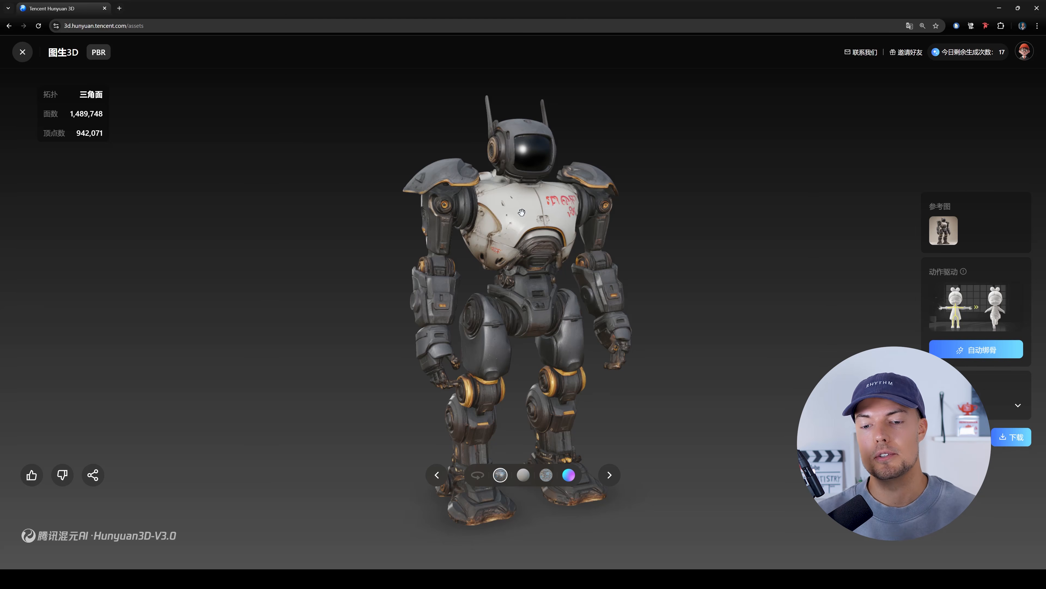
pyautogui.moveTo(570, 294)
pyautogui.mouseDown()
pyautogui.moveTo(575, 276)
pyautogui.moveTo(619, 290)
pyautogui.moveTo(226, 292)
pyautogui.moveTo(572, 292)
pyautogui.mouseUp()
pyautogui.scroll(3, 576, 286)
pyautogui.scroll(-4, 569, 266)
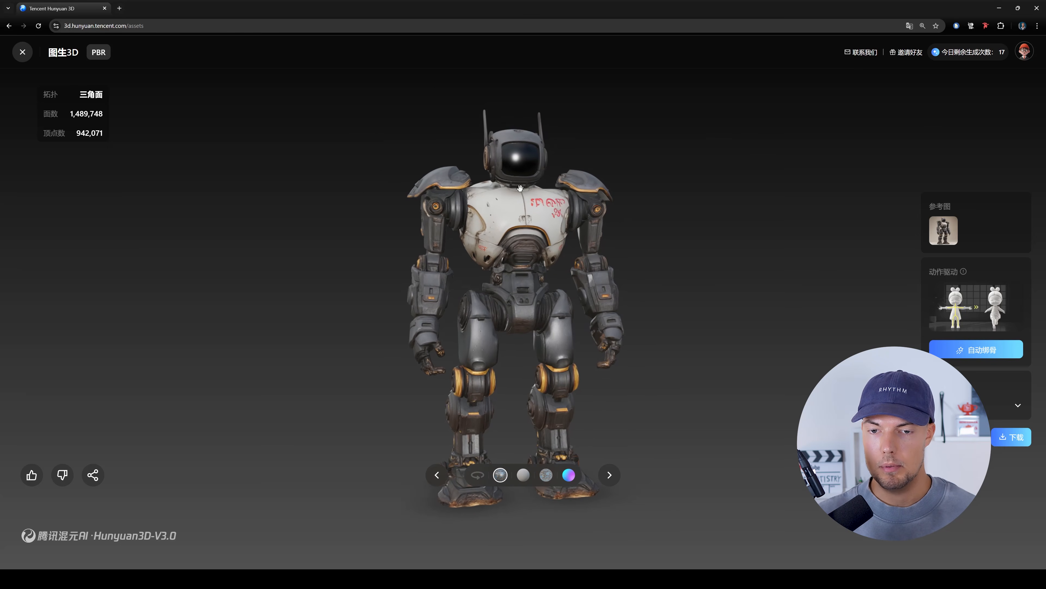
# - Display the robot as a White mold and inspect its untextured geometry up close and from different angles
pyautogui.click(524, 475)
pyautogui.scroll(4, 544, 308)
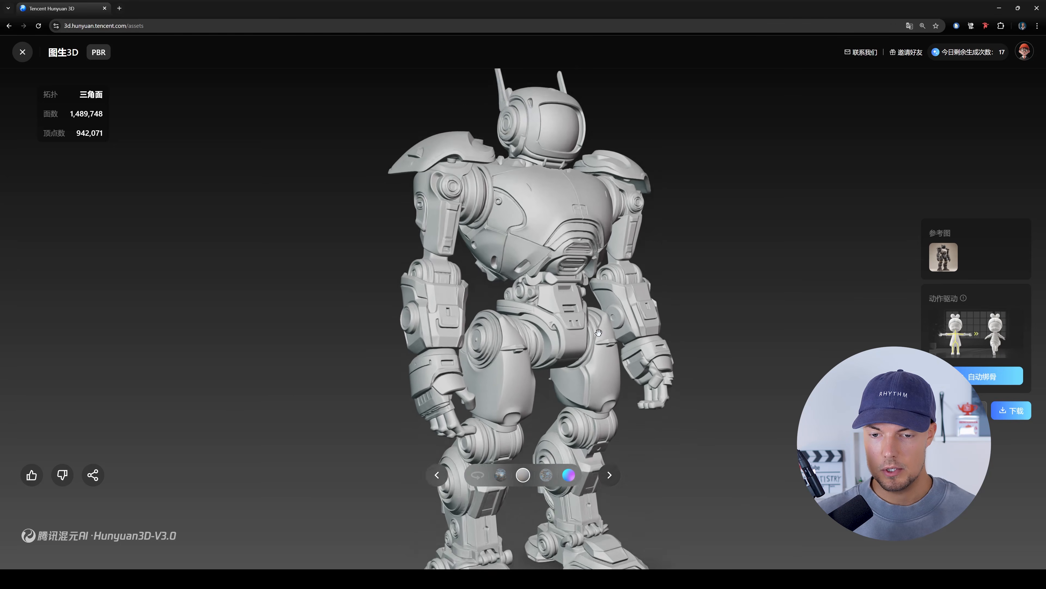
pyautogui.scroll(-5, 596, 331)
pyautogui.moveTo(558, 260); pyautogui.dragTo(585, 247)
pyautogui.scroll(4, 491, 270)
pyautogui.scroll(-4, 578, 257)
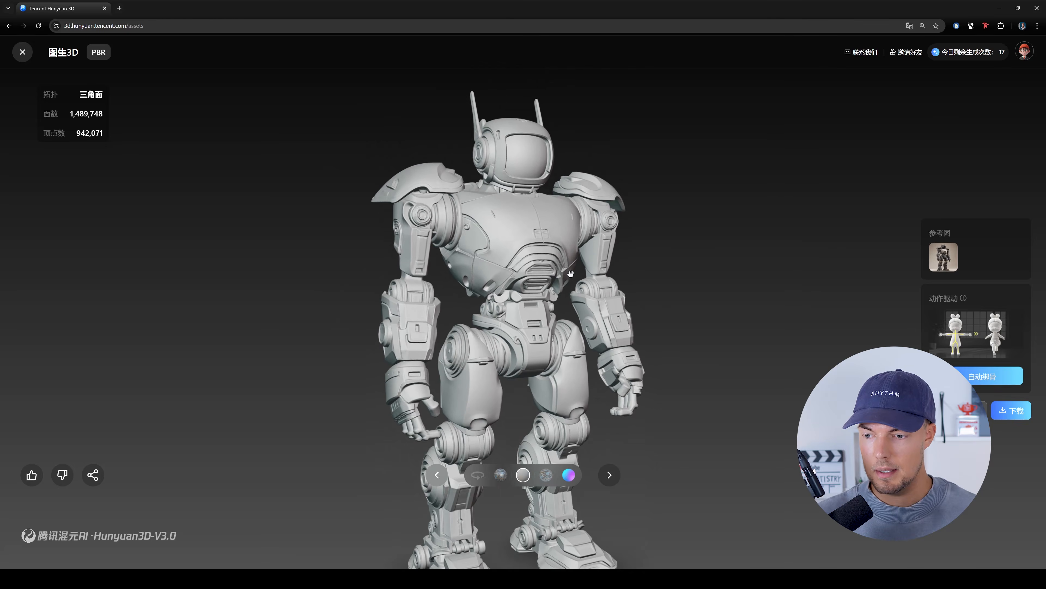
pyautogui.moveTo(578, 258); pyautogui.dragTo(576, 212, button='right')
# - View the robot in the unlit texture display mode and the multicoloured display mode
pyautogui.click(548, 476)
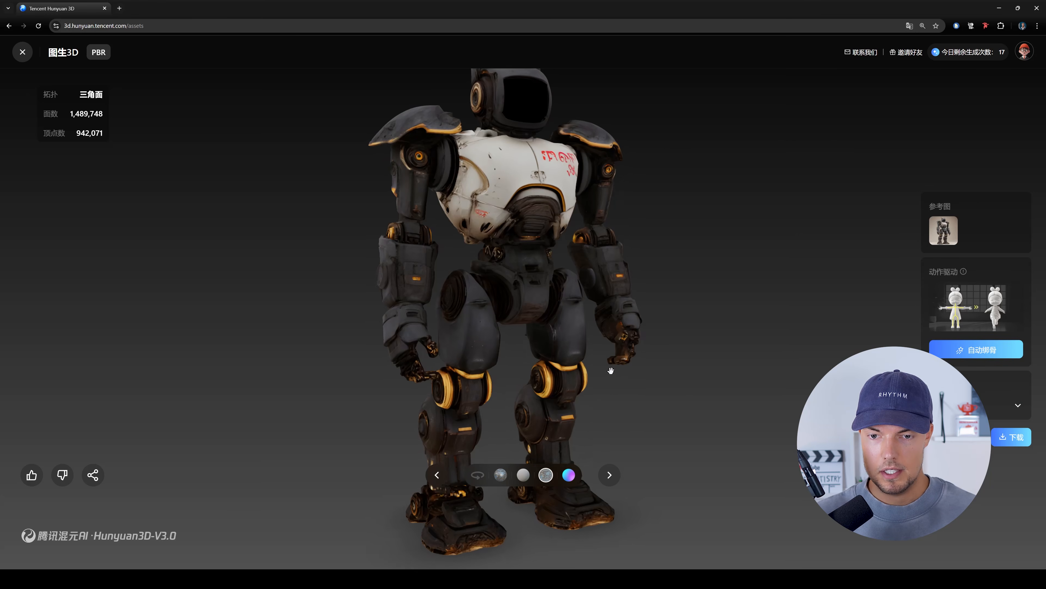
pyautogui.scroll(-3, 614, 368)
pyautogui.click(569, 476)
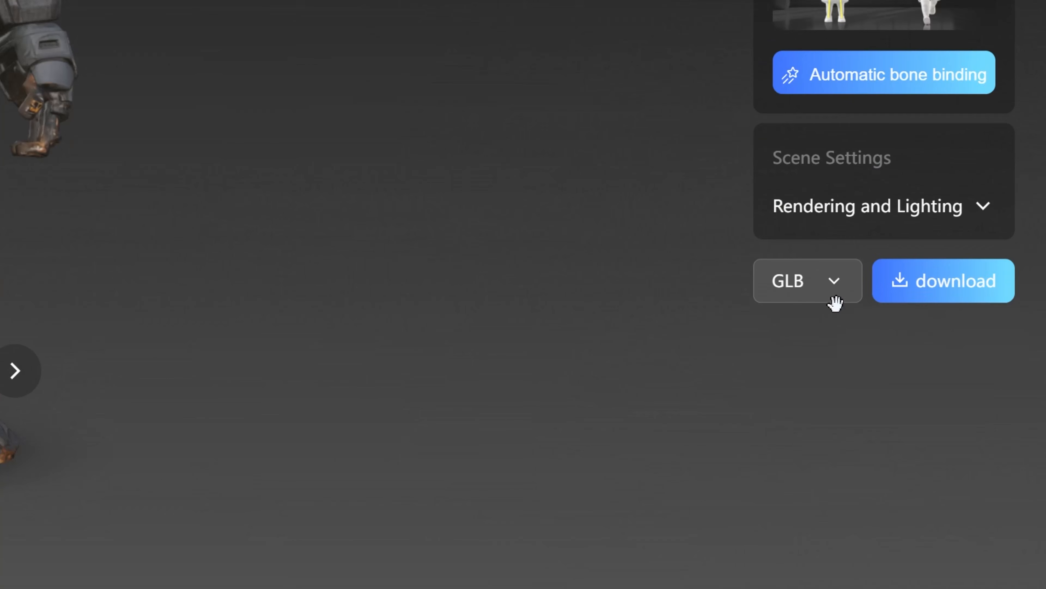
# - Review the download format options and the Rendering and Lighting settings, and check the robot's pose from the front
pyautogui.click(836, 300)
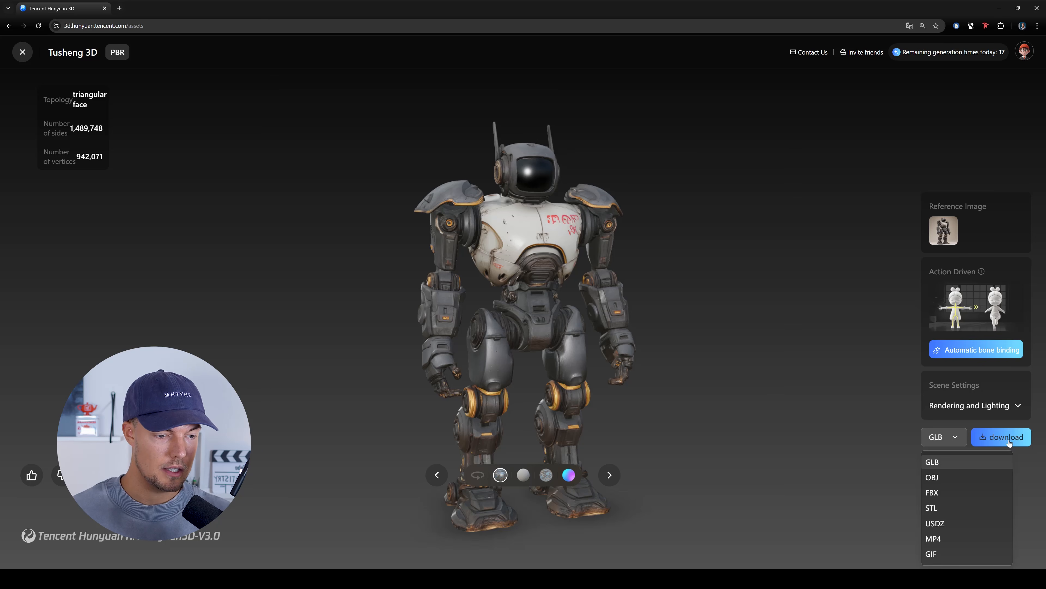
pyautogui.click(1015, 409)
pyautogui.click(992, 298)
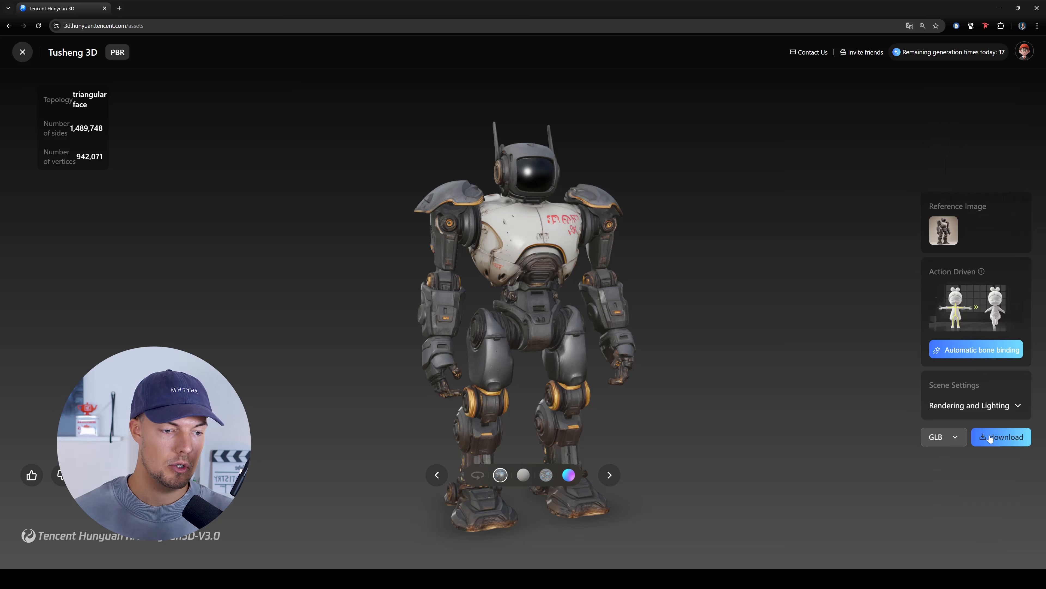
pyautogui.moveTo(588, 191); pyautogui.dragTo(719, 227)
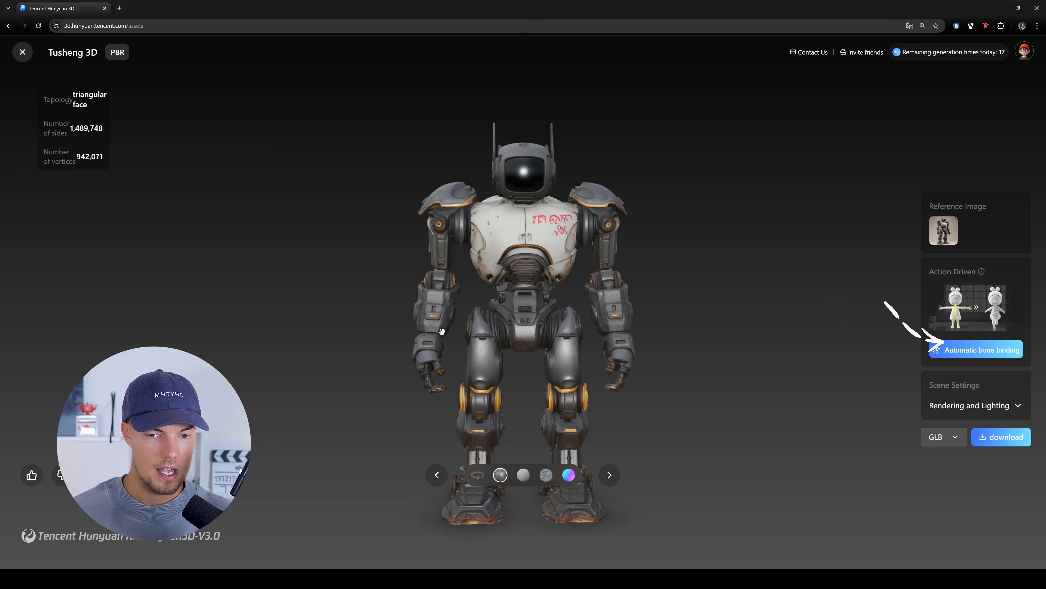
pyautogui.moveTo(675, 336); pyautogui.dragTo(1035, 305)
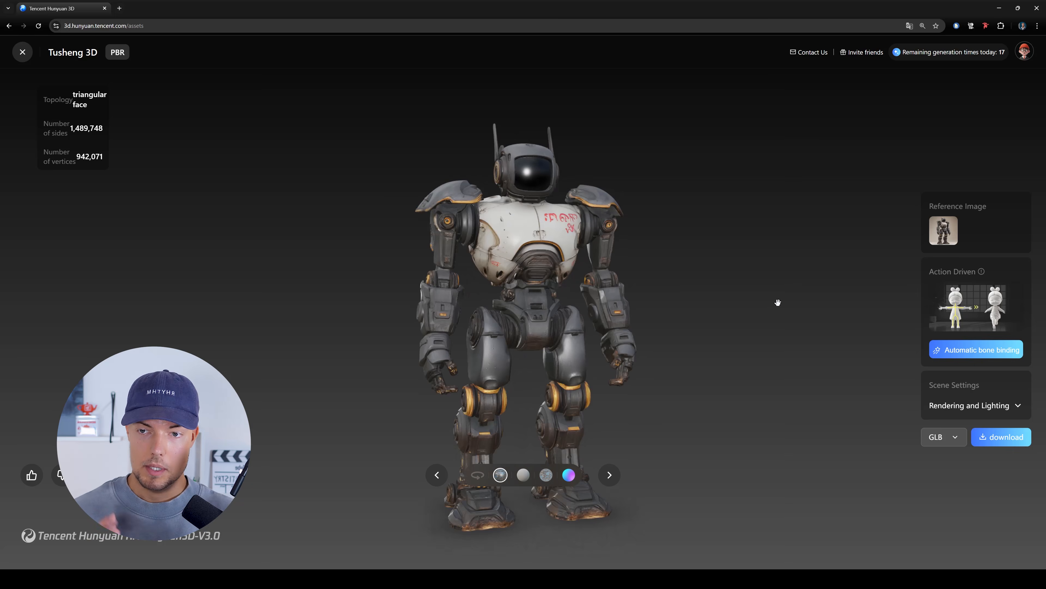
# - Close the robot, open the red-haired female character from the assets and inspect her textured model
pyautogui.click(23, 52)
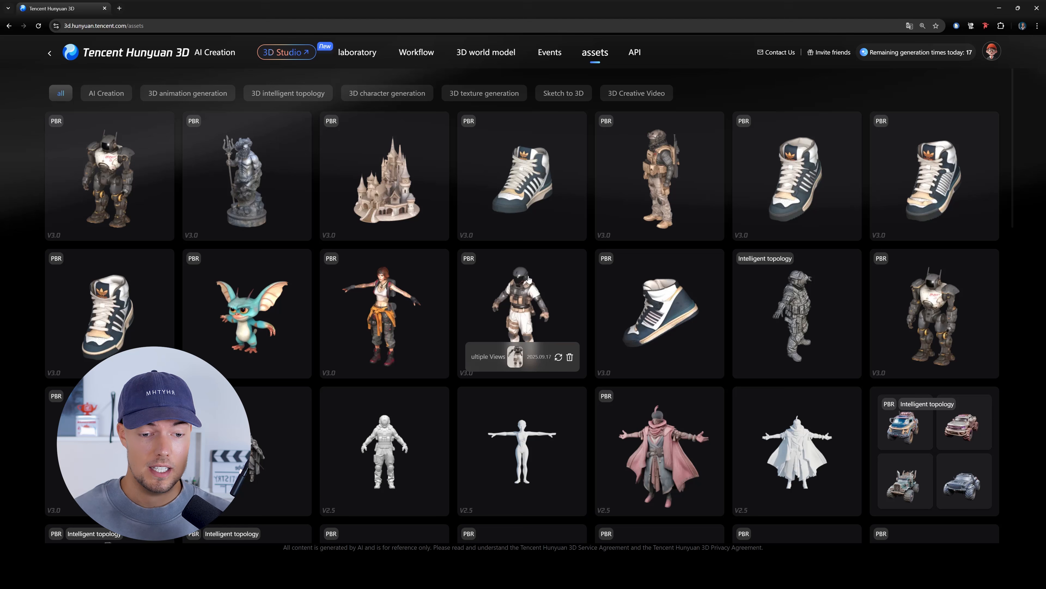
pyautogui.click(390, 304)
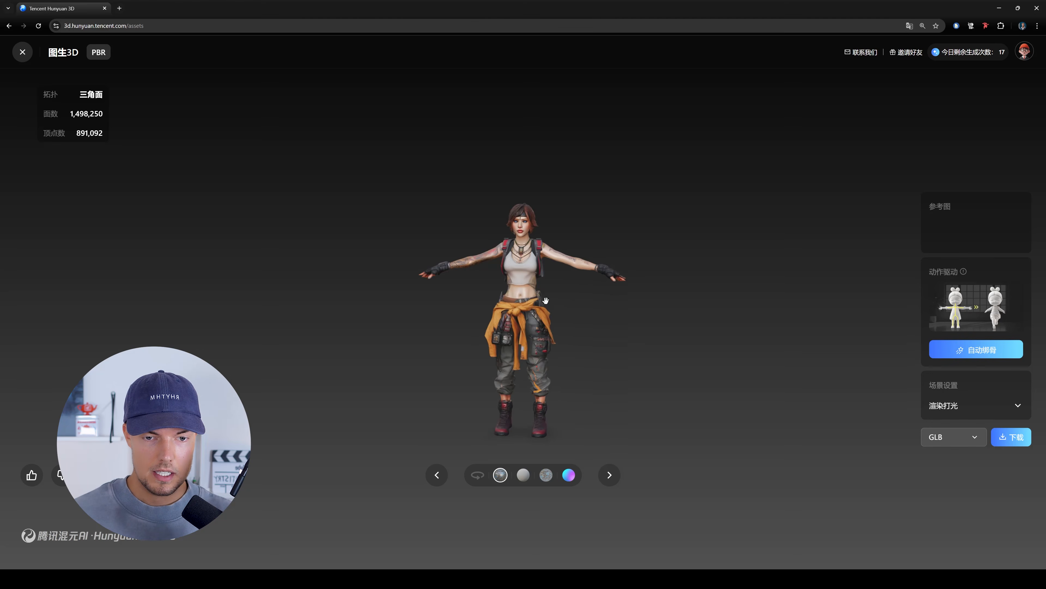
pyautogui.moveTo(578, 314); pyautogui.dragTo(603, 316)
pyautogui.scroll(6, 618, 286)
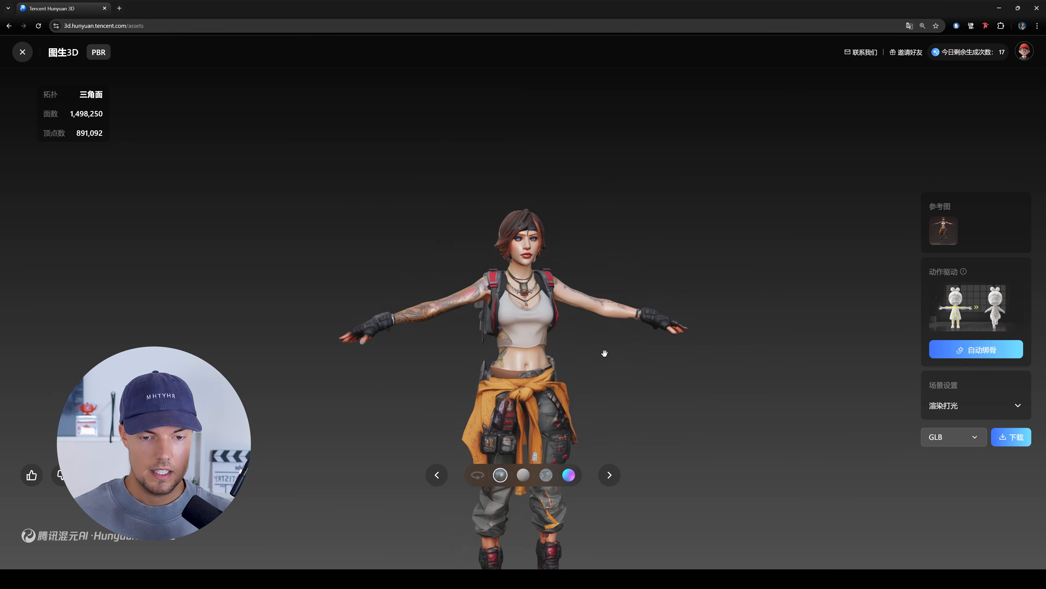
pyautogui.moveTo(601, 316)
pyautogui.mouseDown()
pyautogui.moveTo(362, 322)
pyautogui.moveTo(598, 327)
pyautogui.mouseUp()
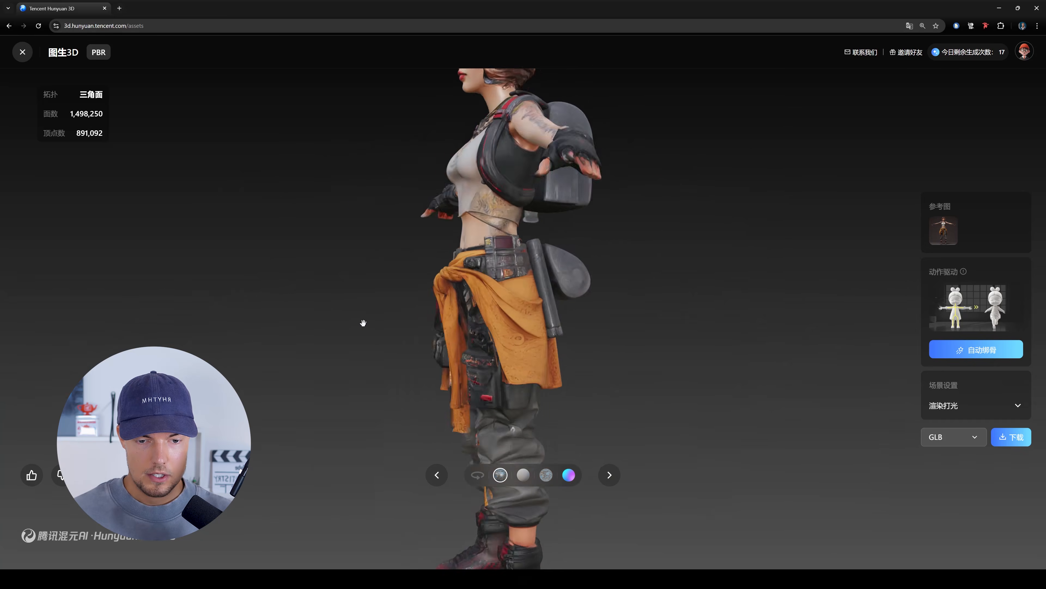
pyautogui.scroll(-2, 581, 333)
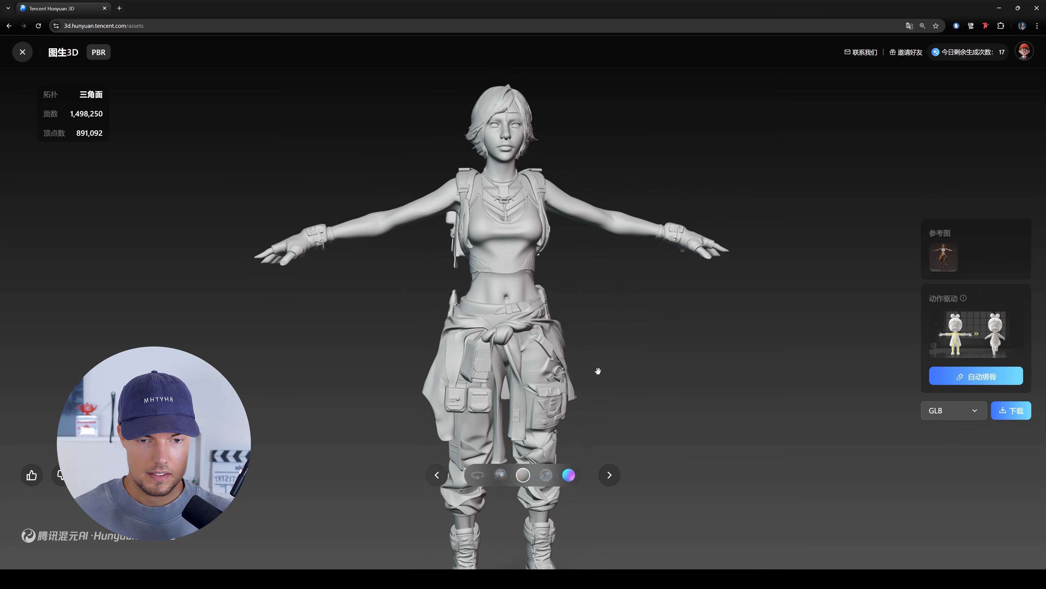
# - Examine the female character's body and clothing geometry in White mold display
pyautogui.moveTo(598, 370); pyautogui.dragTo(490, 338)
pyautogui.scroll(5, 457, 250)
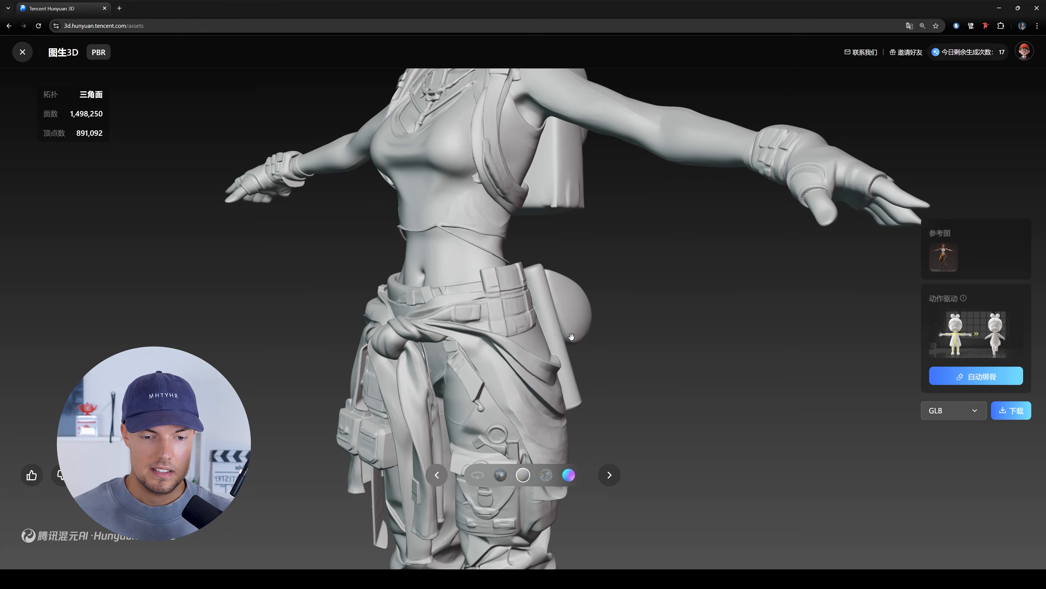
pyautogui.scroll(-5, 572, 337)
pyautogui.moveTo(572, 337); pyautogui.dragTo(874, 358)
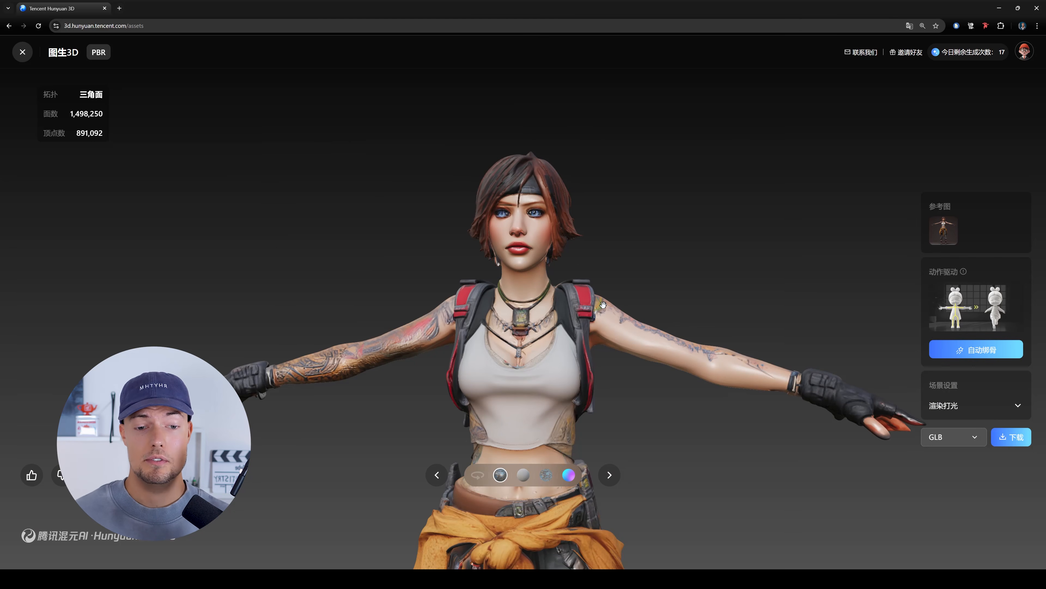
# - Inspect the female character's face close up with textures and in White mold display
pyautogui.scroll(5, 603, 296)
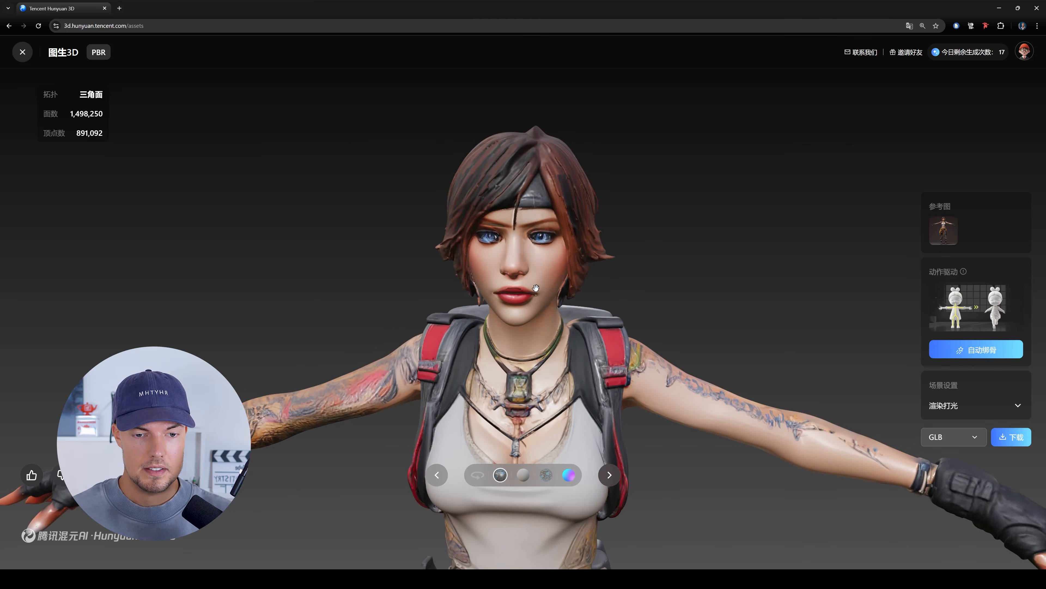
pyautogui.moveTo(554, 283); pyautogui.dragTo(546, 243)
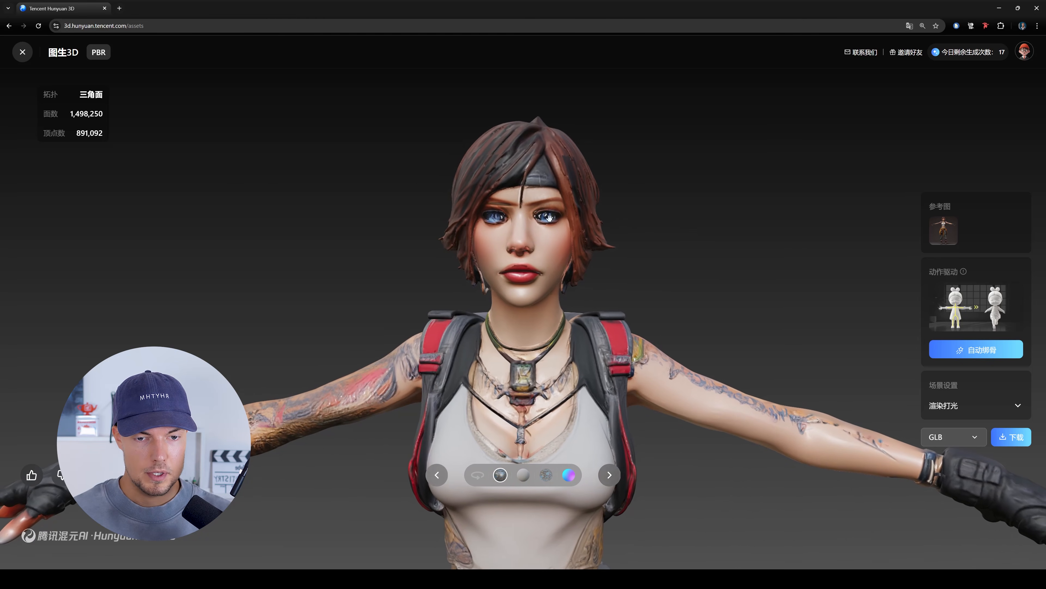
pyautogui.click(522, 475)
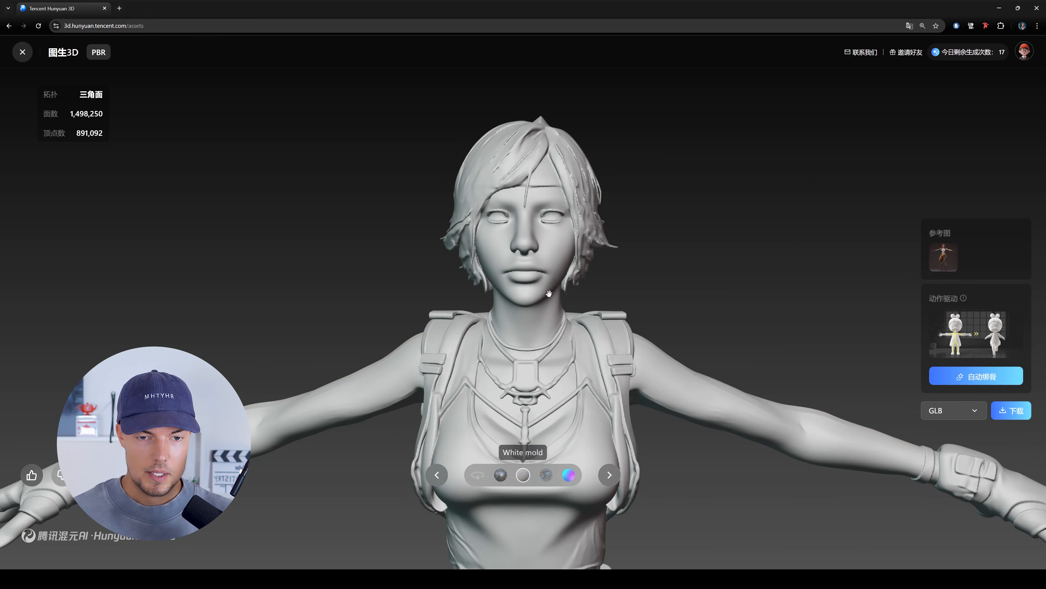
pyautogui.moveTo(474, 223)
pyautogui.mouseDown()
pyautogui.moveTo(563, 214)
pyautogui.moveTo(458, 235)
pyautogui.moveTo(500, 232)
pyautogui.moveTo(492, 231)
pyautogui.mouseUp()
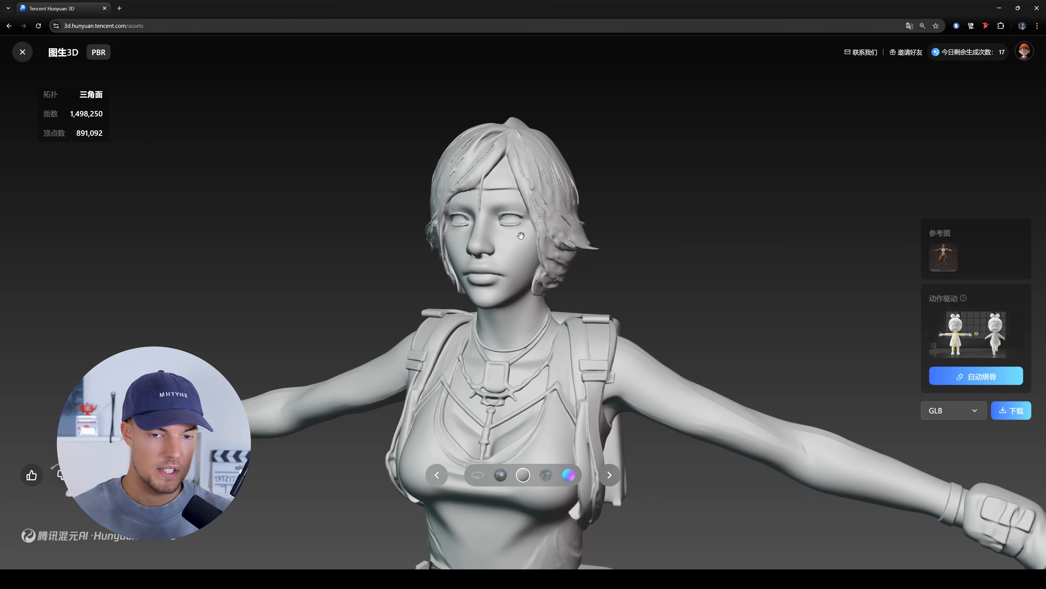
# - Finish viewing the female character and inspect the textured castle model, both overall and close up
pyautogui.scroll(-6, 513, 246)
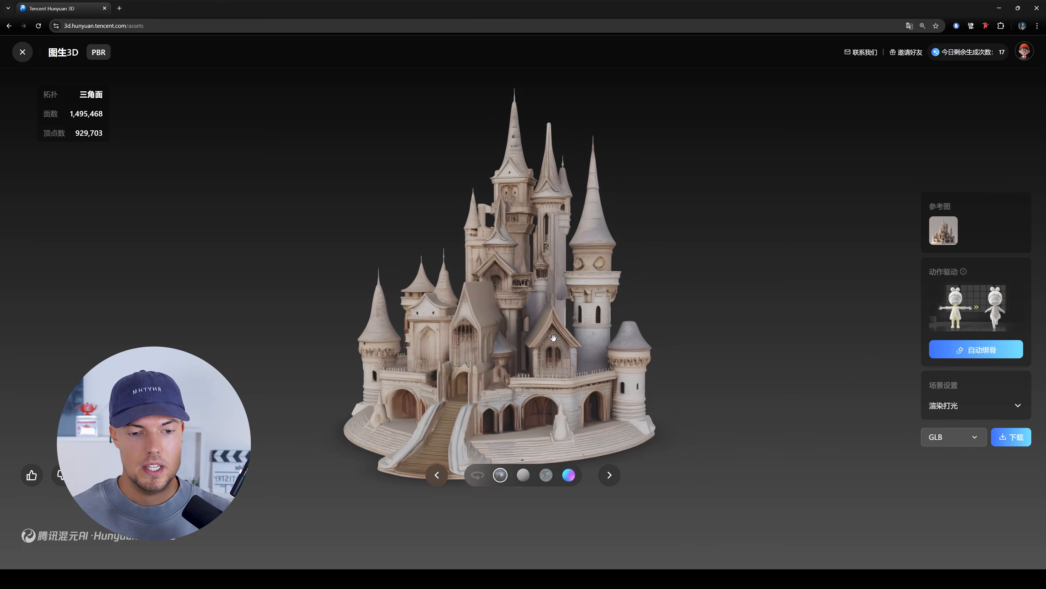
pyautogui.scroll(3, 554, 338)
pyautogui.moveTo(518, 328)
pyautogui.mouseDown()
pyautogui.moveTo(527, 321)
pyautogui.moveTo(512, 348)
pyautogui.moveTo(587, 357)
pyautogui.moveTo(498, 341)
pyautogui.mouseUp()
pyautogui.scroll(-1, 524, 329)
pyautogui.scroll(2, 512, 348)
# - Examine the castle's geometry from above in White mold display
pyautogui.click(523, 476)
pyautogui.moveTo(581, 403)
pyautogui.mouseDown()
pyautogui.moveTo(394, 392)
pyautogui.moveTo(533, 406)
pyautogui.moveTo(536, 439)
pyautogui.mouseUp()
pyautogui.scroll(5, 536, 440)
pyautogui.scroll(-3, 537, 439)
# - Inspect the castle's roofs and towers with textures from several angles, and return to White mold display
pyautogui.click(500, 475)
pyautogui.scroll(5, 537, 370)
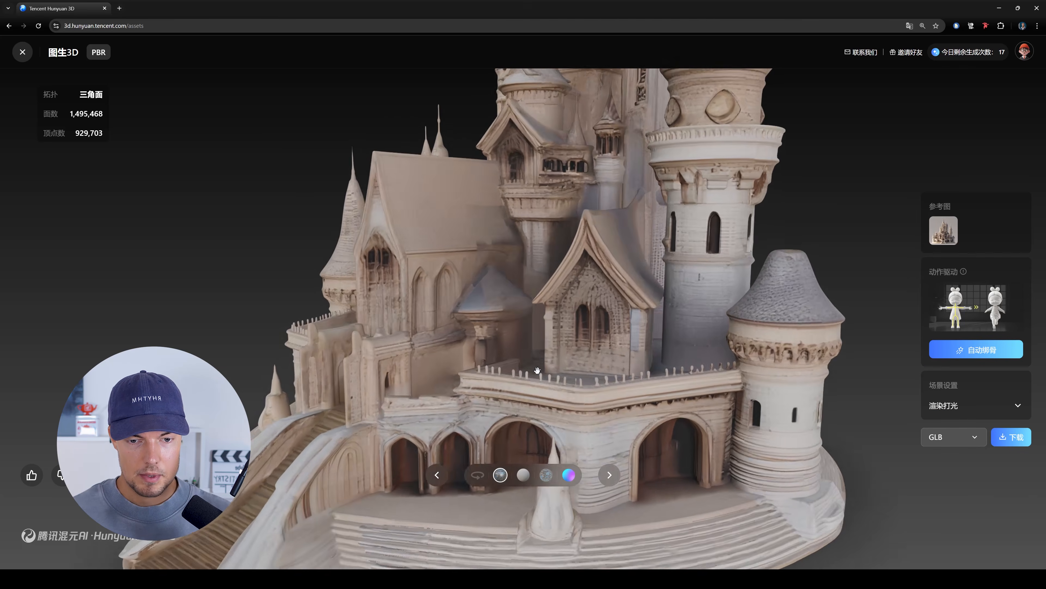
pyautogui.moveTo(538, 370); pyautogui.dragTo(516, 414)
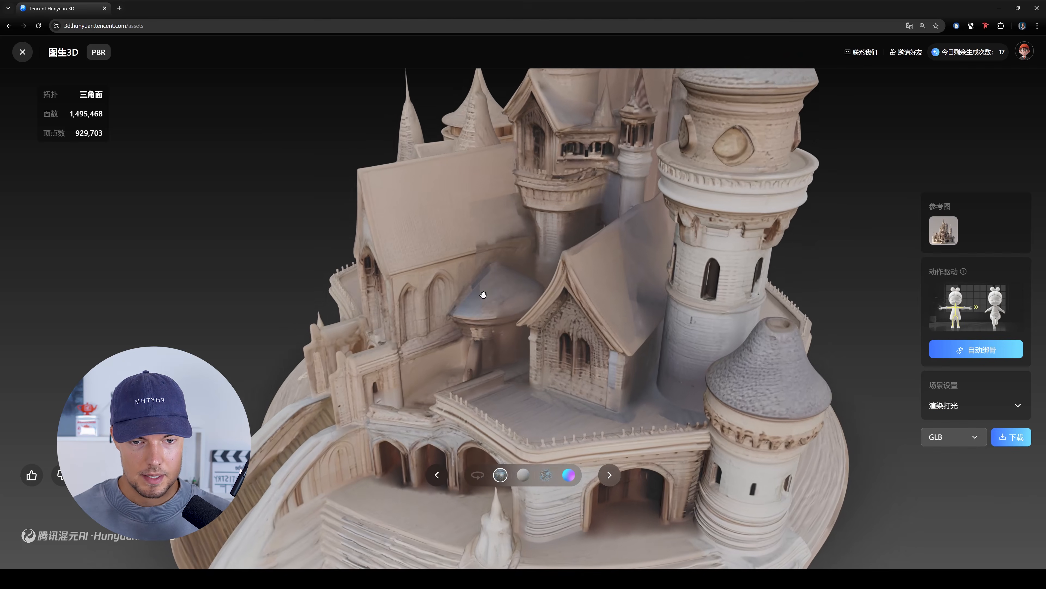
pyautogui.moveTo(540, 214); pyautogui.dragTo(628, 245)
pyautogui.moveTo(622, 284); pyautogui.dragTo(598, 433, button='right')
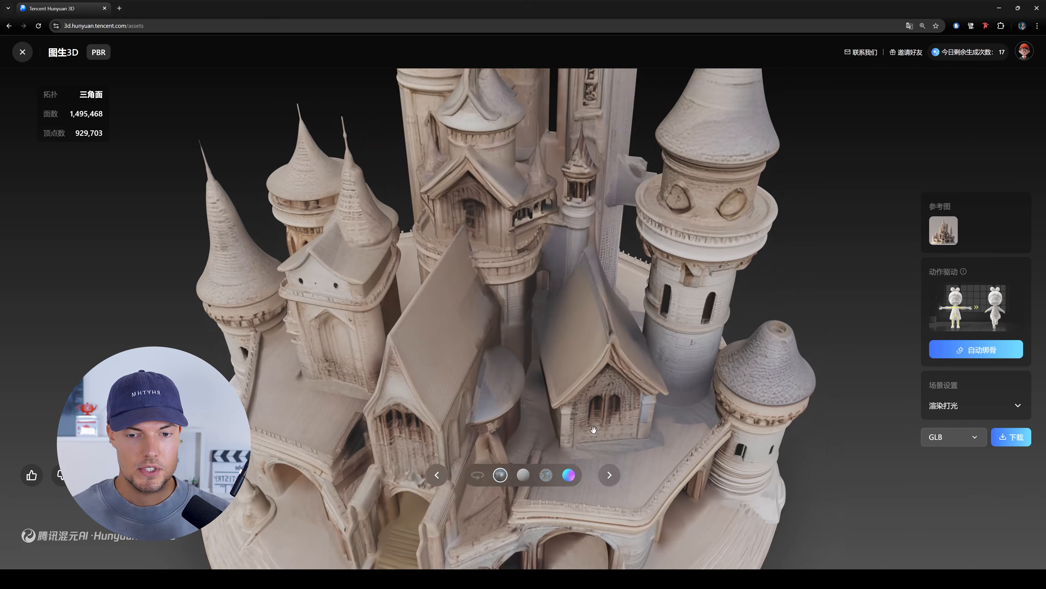
pyautogui.moveTo(463, 280)
pyautogui.mouseDown()
pyautogui.moveTo(503, 274)
pyautogui.moveTo(461, 271)
pyautogui.mouseUp()
pyautogui.scroll(-3, 551, 354)
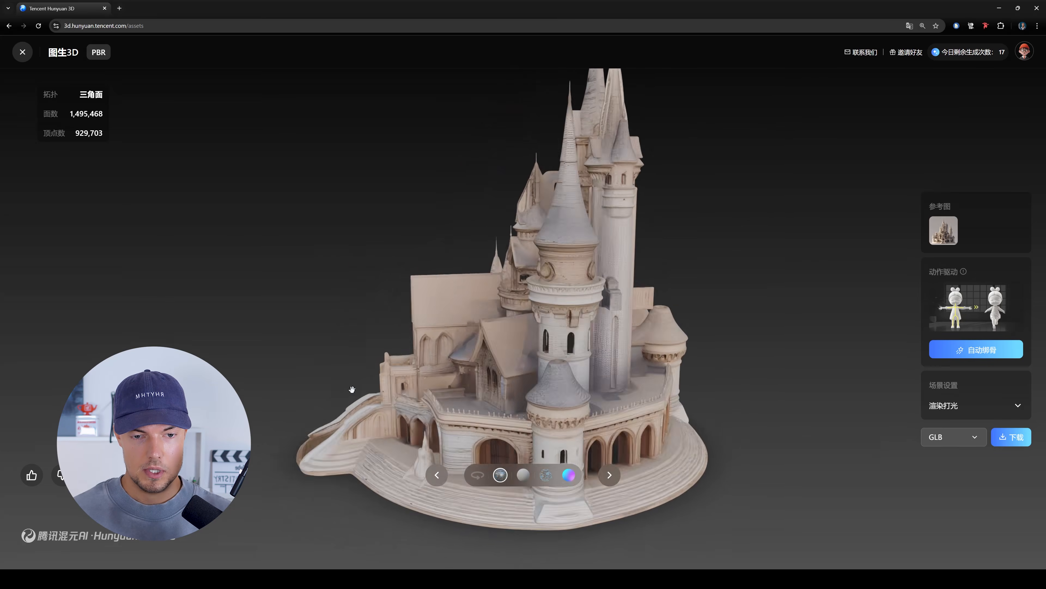
pyautogui.click(524, 476)
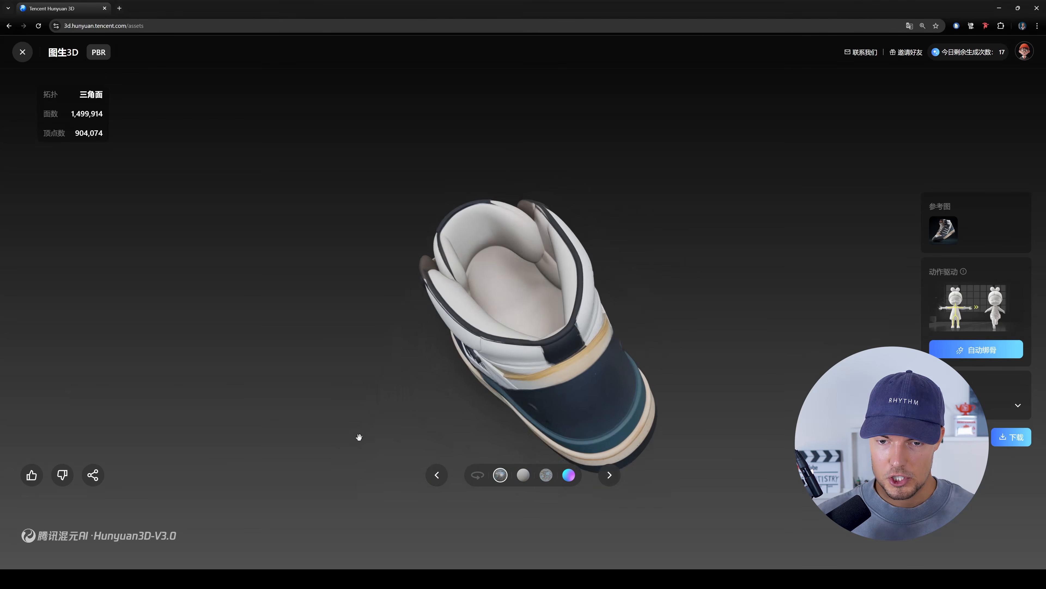
# - Inspect the high-top sneaker's laces and front with textures, and its side panel geometry in White mold display
pyautogui.moveTo(297, 355); pyautogui.dragTo(424, 351)
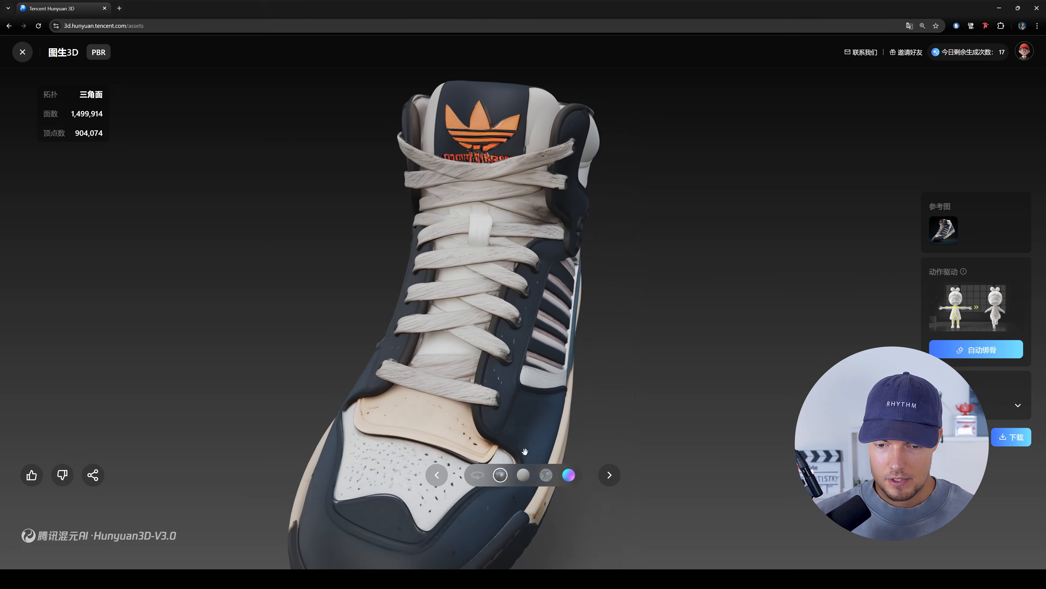
pyautogui.click(528, 476)
pyautogui.moveTo(487, 366); pyautogui.dragTo(483, 293)
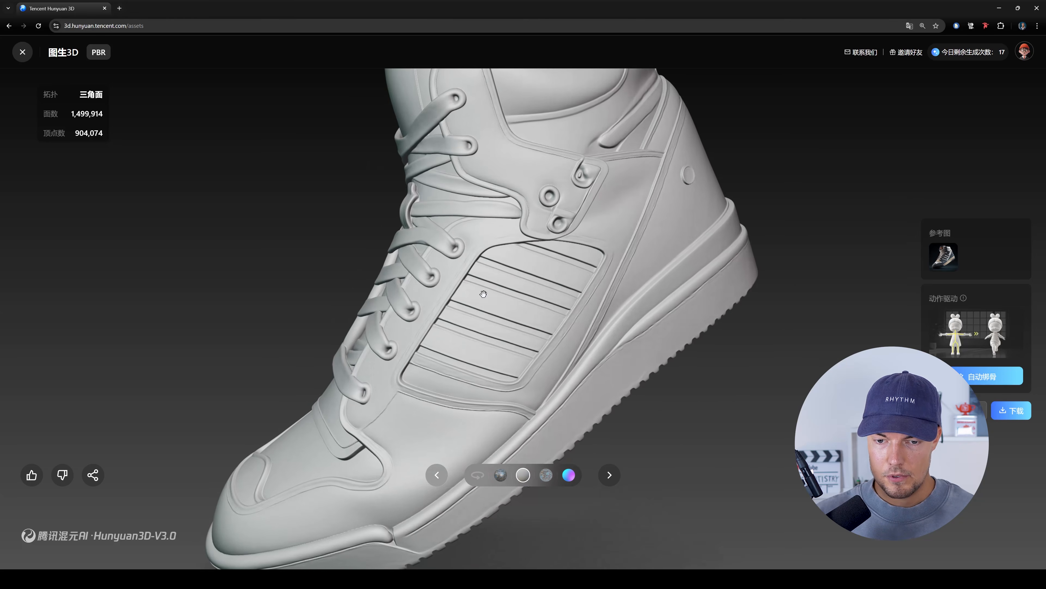
pyautogui.scroll(-5, 586, 324)
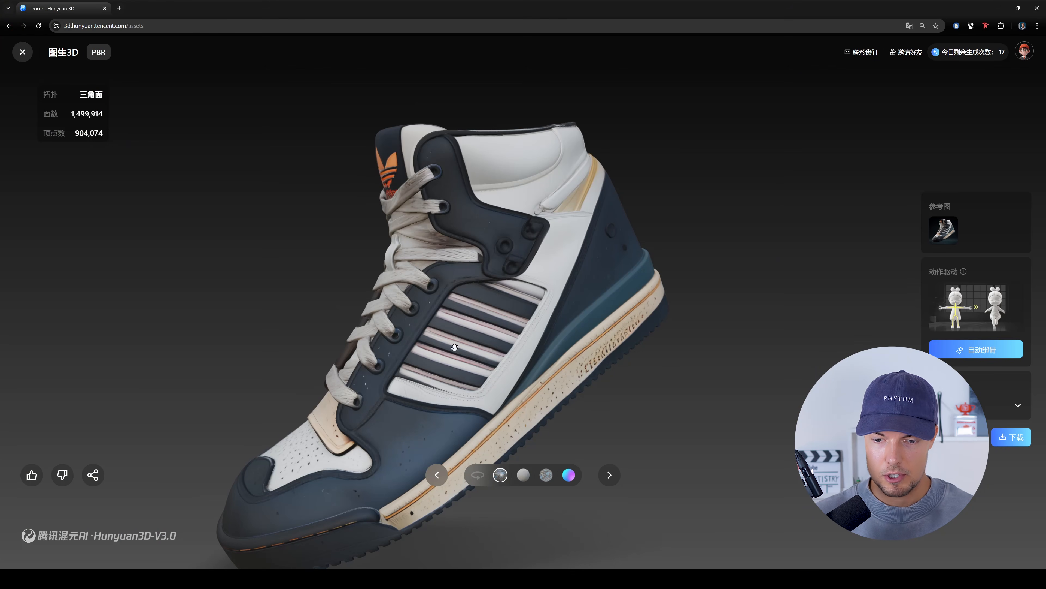
# - Inspect the textured sneaker all around, from its striped side to the front and beyond
pyautogui.moveTo(455, 347); pyautogui.dragTo(604, 304)
pyautogui.scroll(-3, 551, 332)
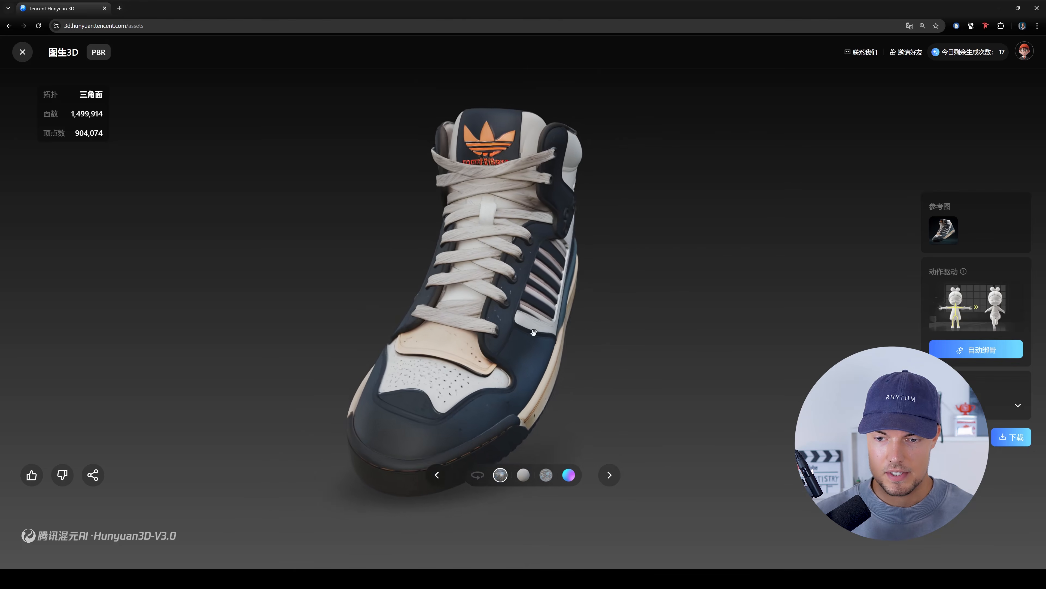
pyautogui.moveTo(620, 327); pyautogui.dragTo(96, 327)
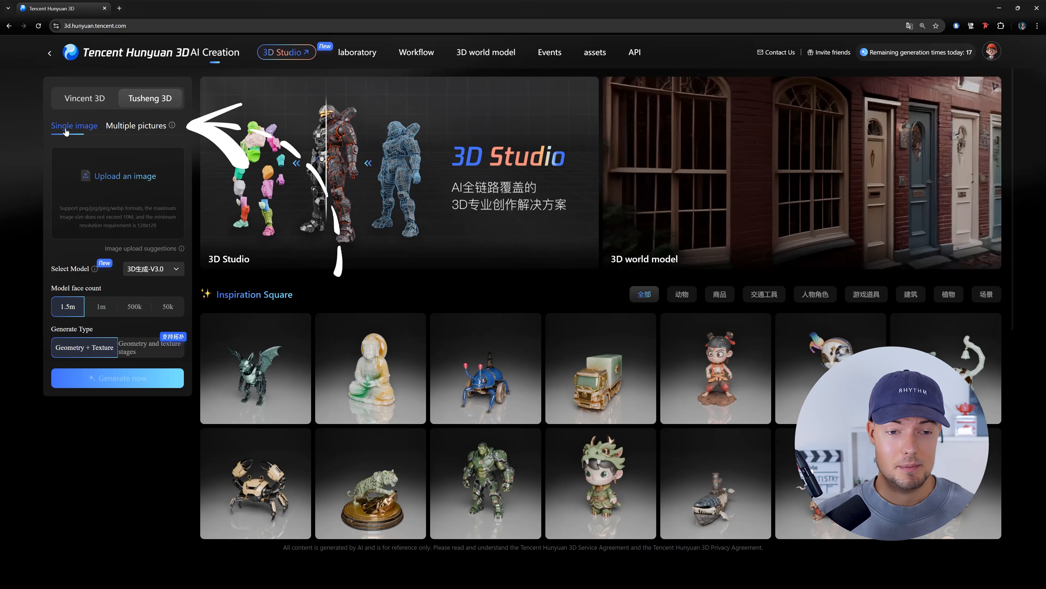
# - Switch the image-to-3D generation from a single image to multiple pictures
pyautogui.click(142, 126)
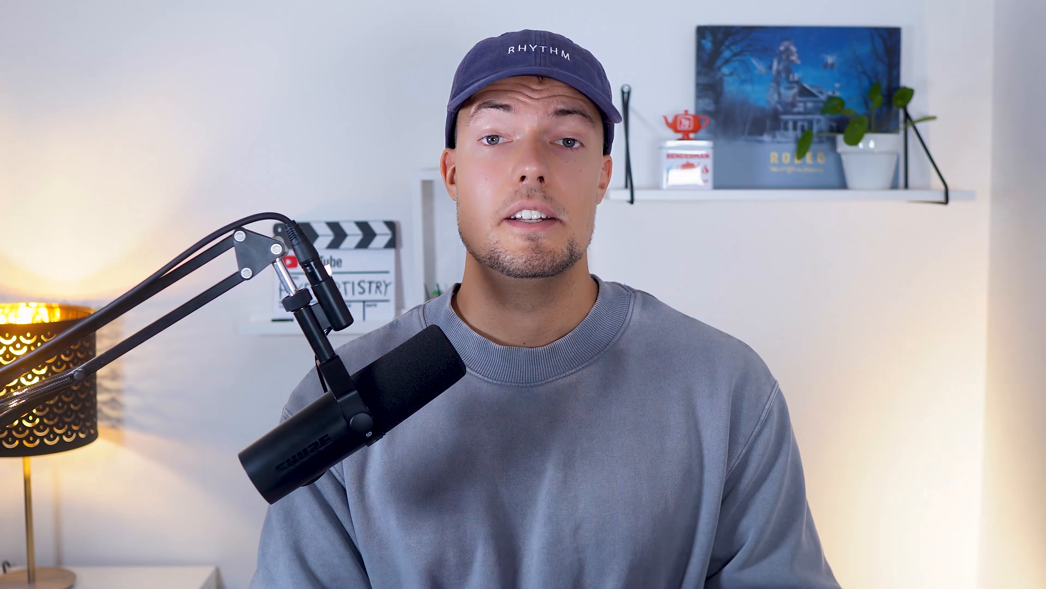
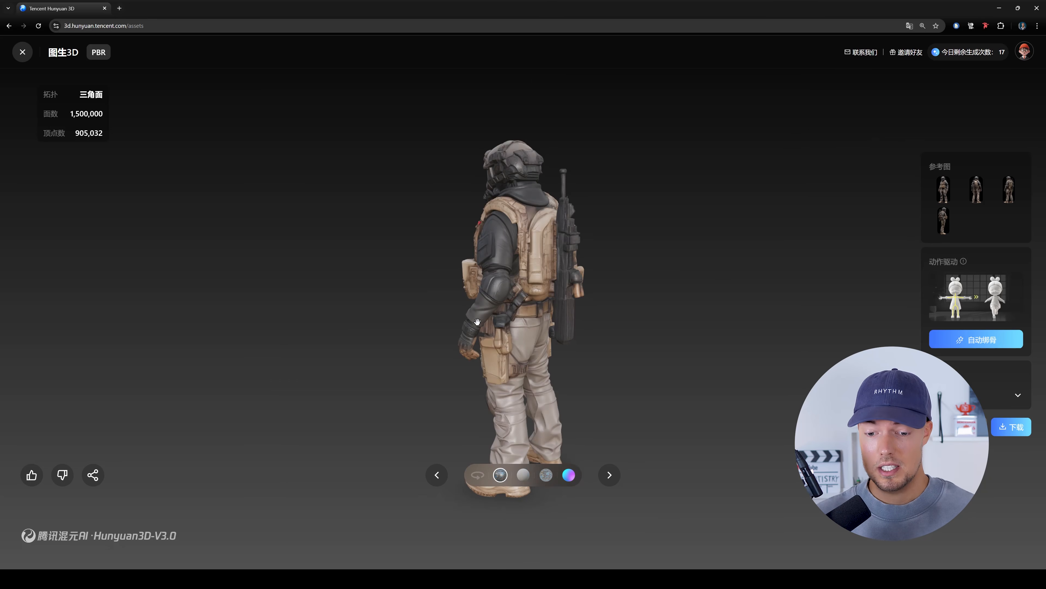
# - Inspect the textured soldier model from the side and the front
pyautogui.moveTo(478, 321); pyautogui.dragTo(682, 168)
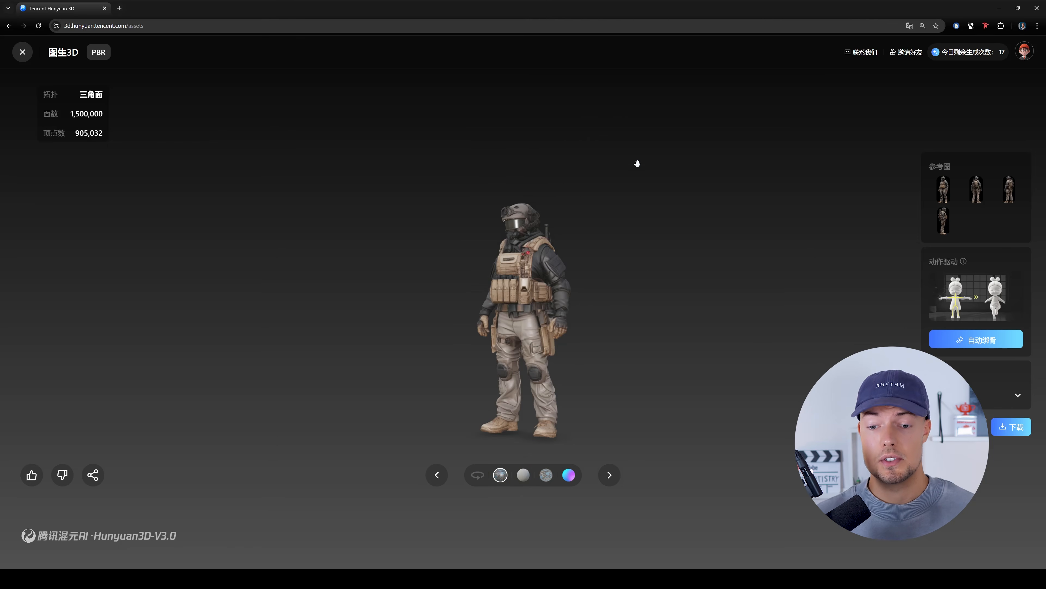
pyautogui.scroll(2, 527, 317)
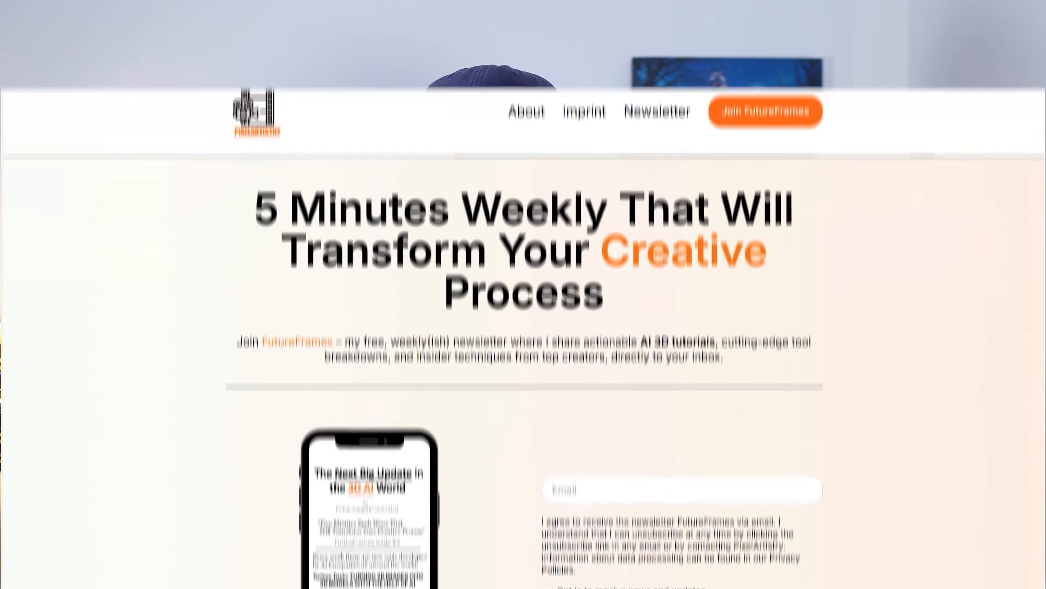
# - Look through the FutureFrames newsletter sign-up page
pyautogui.scroll(-3, 523, 294)
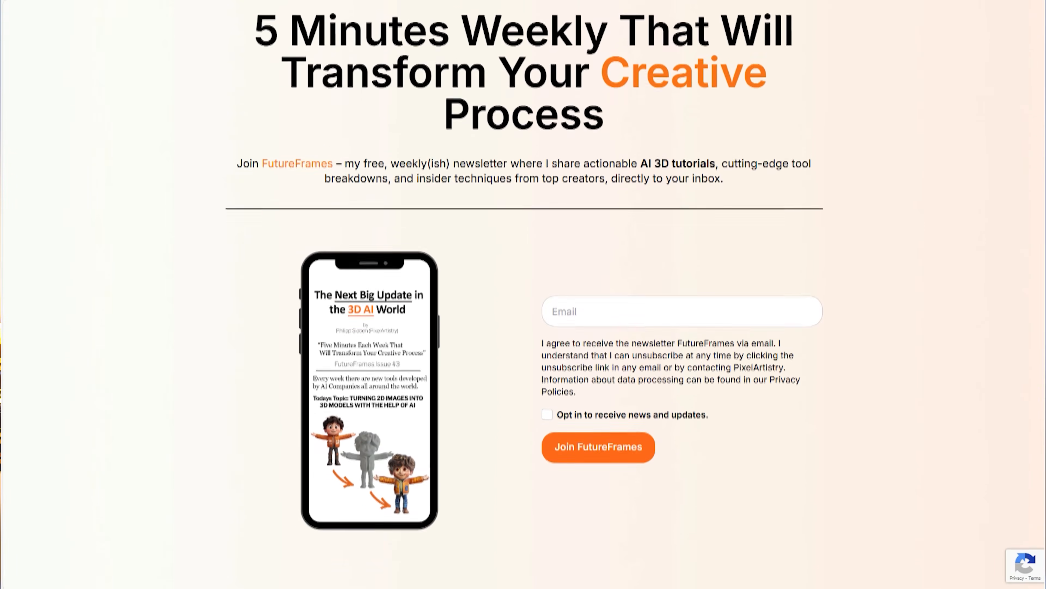
pyautogui.scroll(-3, 523, 295)
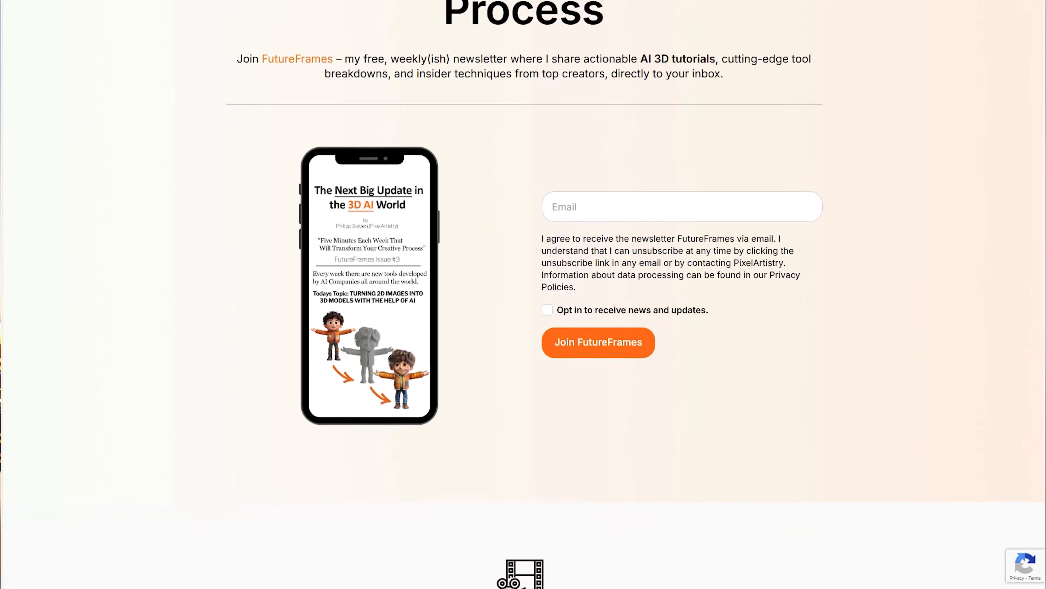
pyautogui.scroll(-3, 523, 294)
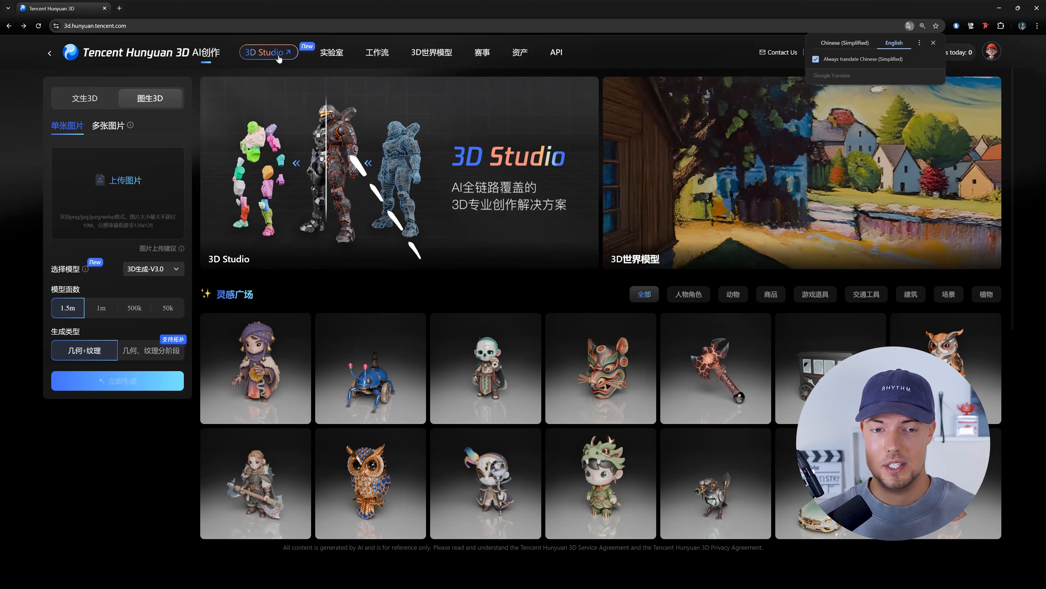
# - Open the Role workflow in 3D Studio and go to Geometry Generation with single-image upload
pyautogui.click(277, 57)
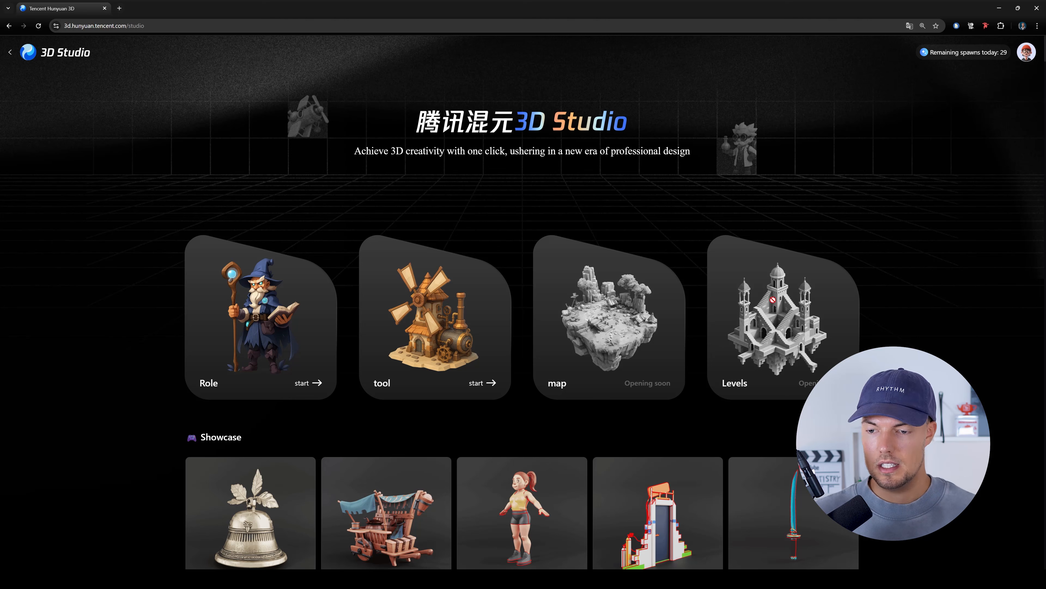
pyautogui.click(261, 318)
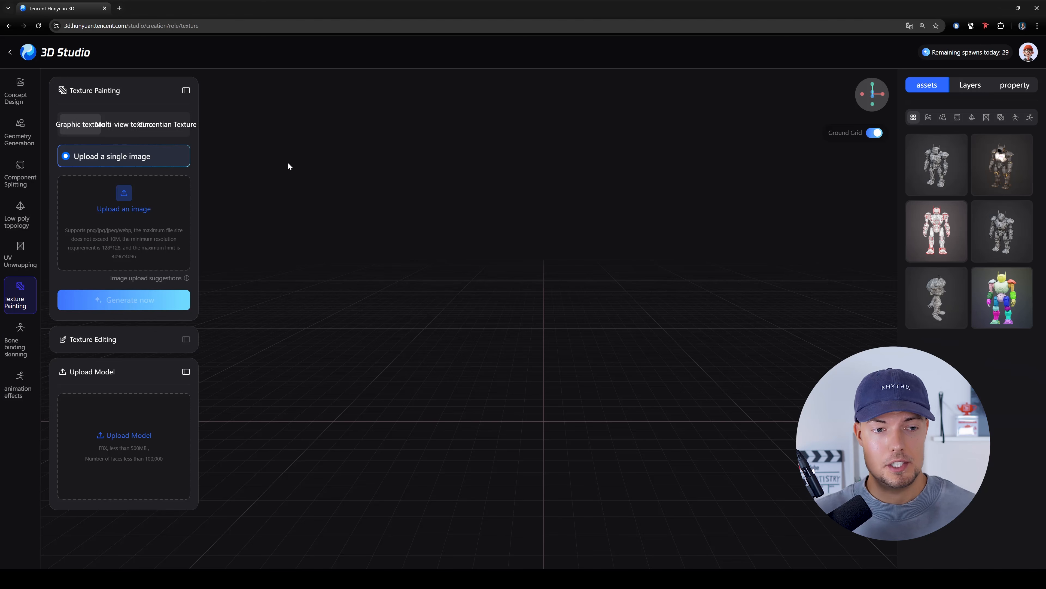
pyautogui.click(20, 139)
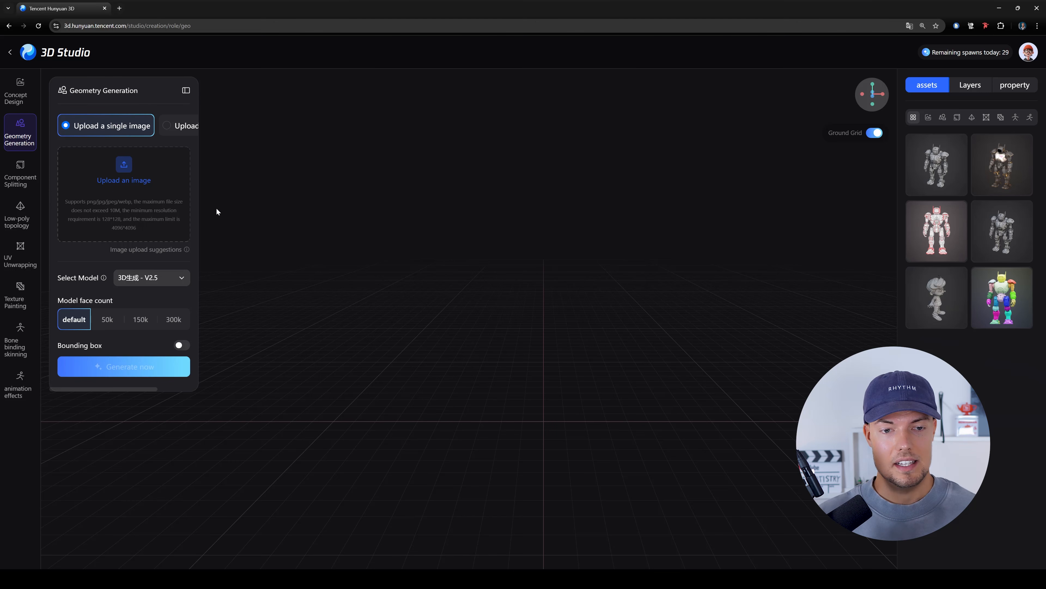
pyautogui.click(177, 131)
pyautogui.click(114, 133)
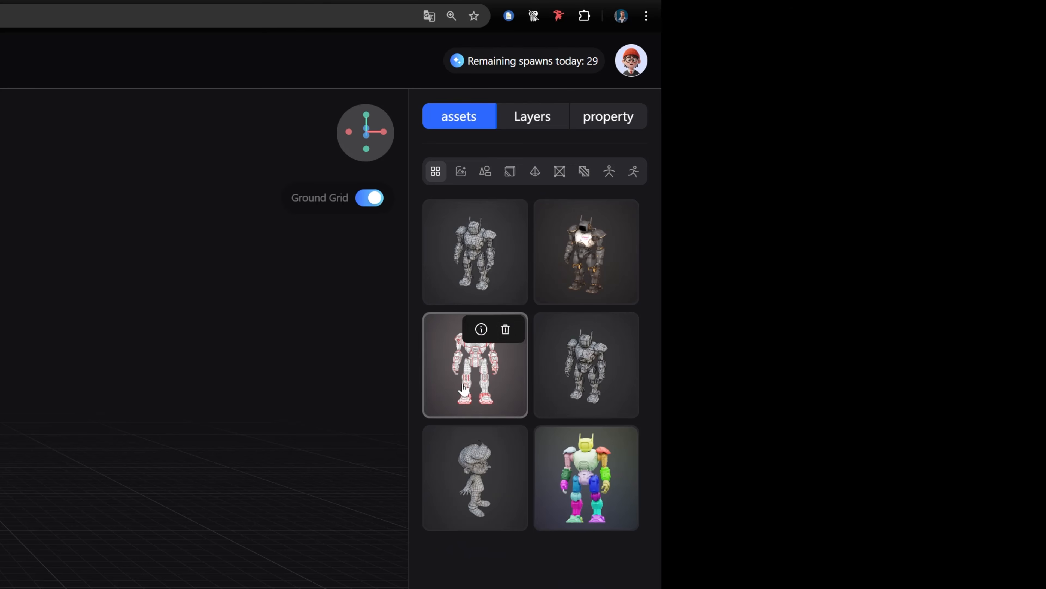
# - Load the grey boy character from the asset library and inspect it up close
pyautogui.click(487, 495)
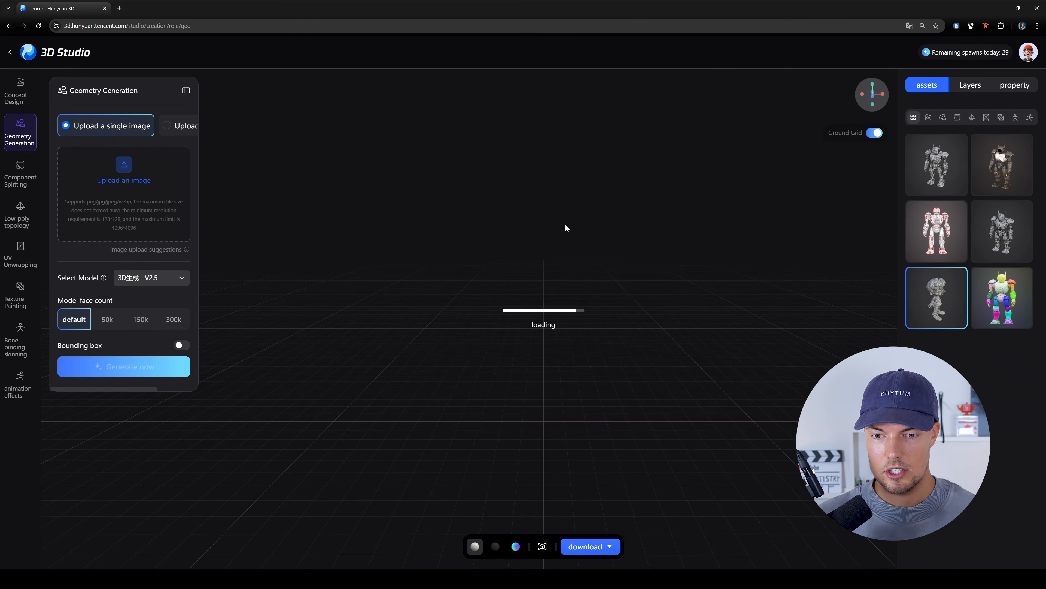
pyautogui.moveTo(548, 326); pyautogui.dragTo(612, 282)
pyautogui.scroll(5, 412, 329)
pyautogui.moveTo(631, 243); pyautogui.dragTo(637, 245)
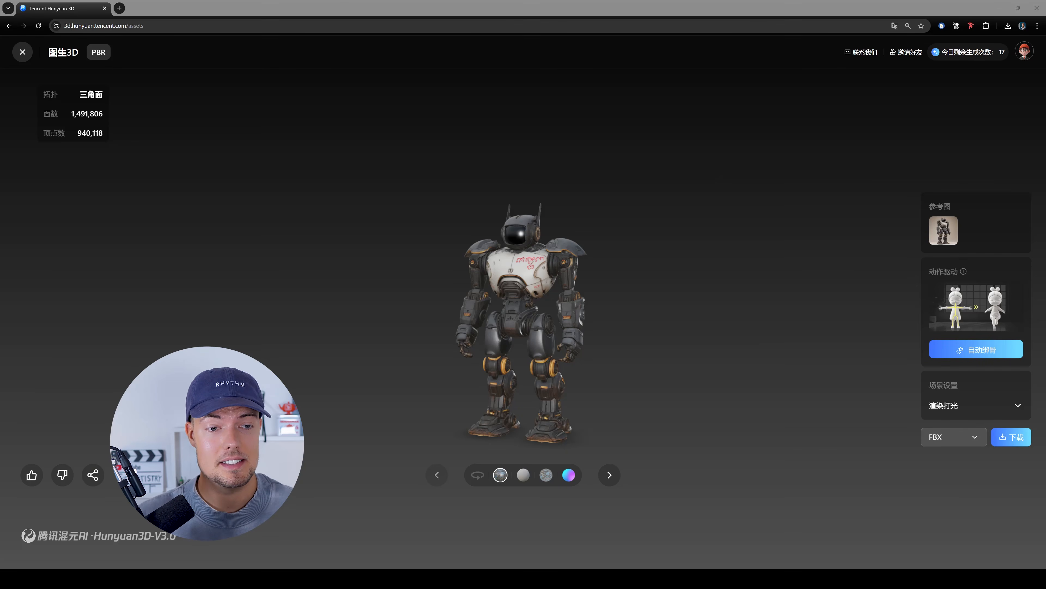
# - Open the first robot in the generated assets, inspect it from the front and side, and set its download format to FBX
pyautogui.click(30, 55)
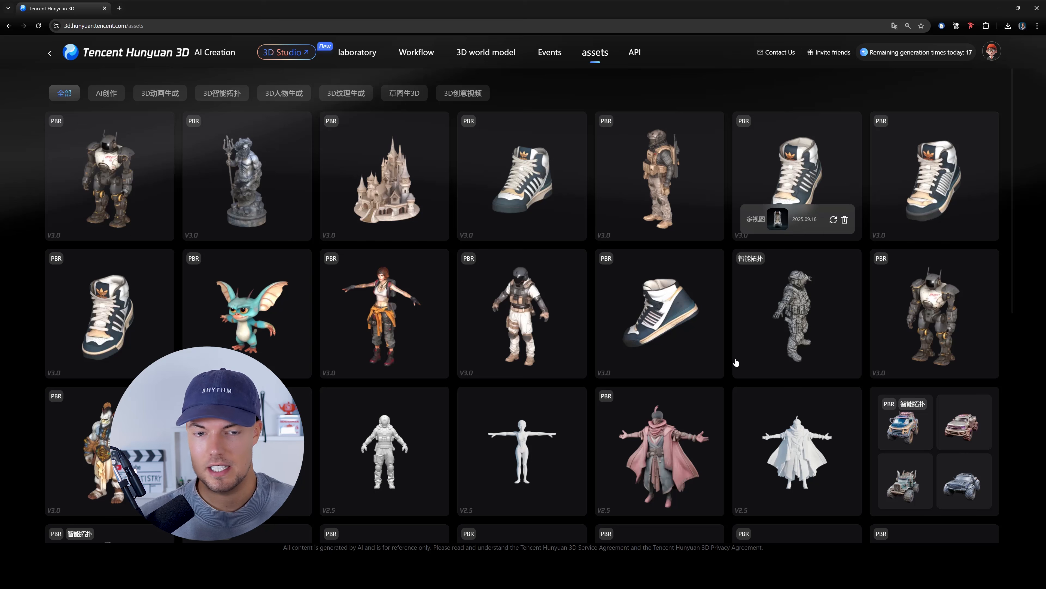
pyautogui.click(127, 163)
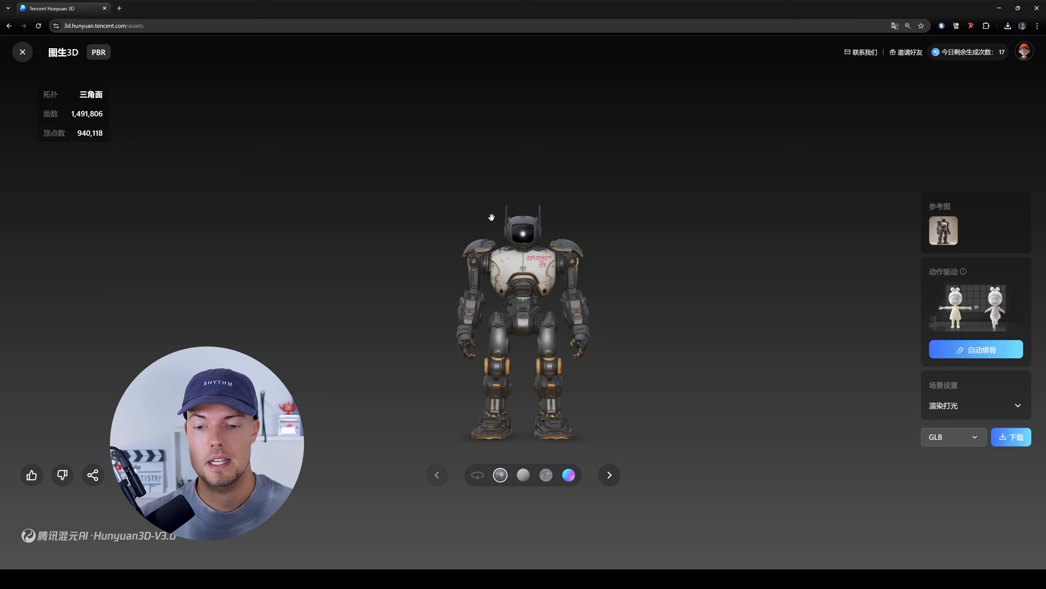
pyautogui.scroll(3, 551, 313)
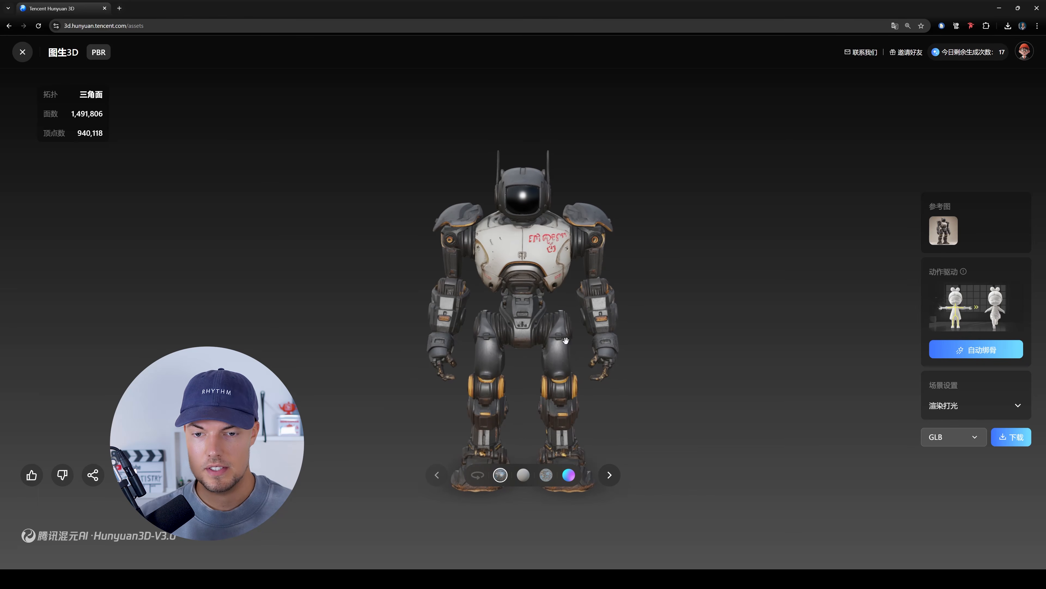
pyautogui.moveTo(566, 340); pyautogui.dragTo(655, 295)
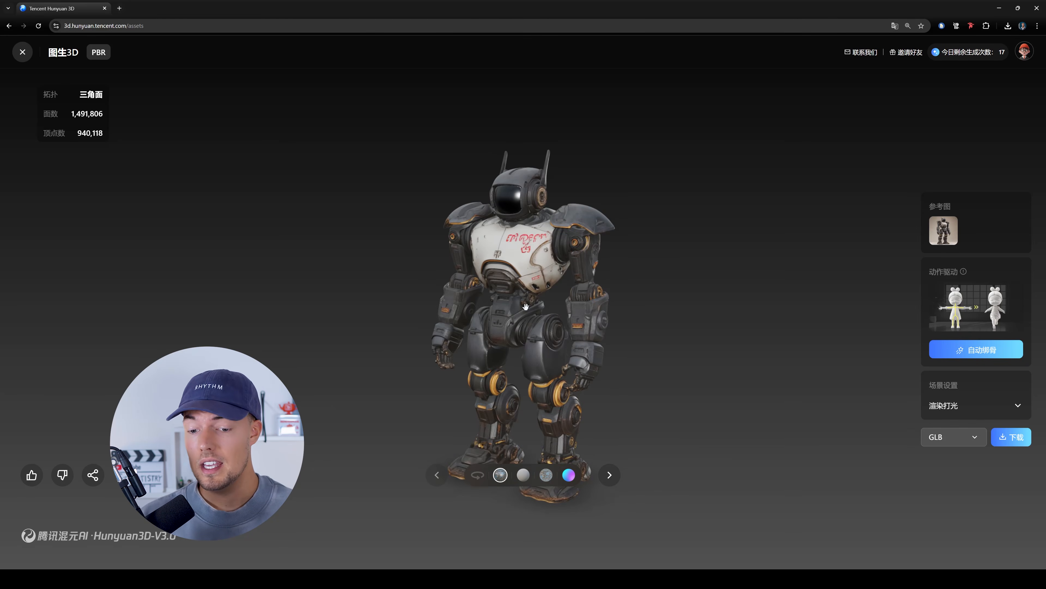
pyautogui.moveTo(516, 313); pyautogui.dragTo(511, 314)
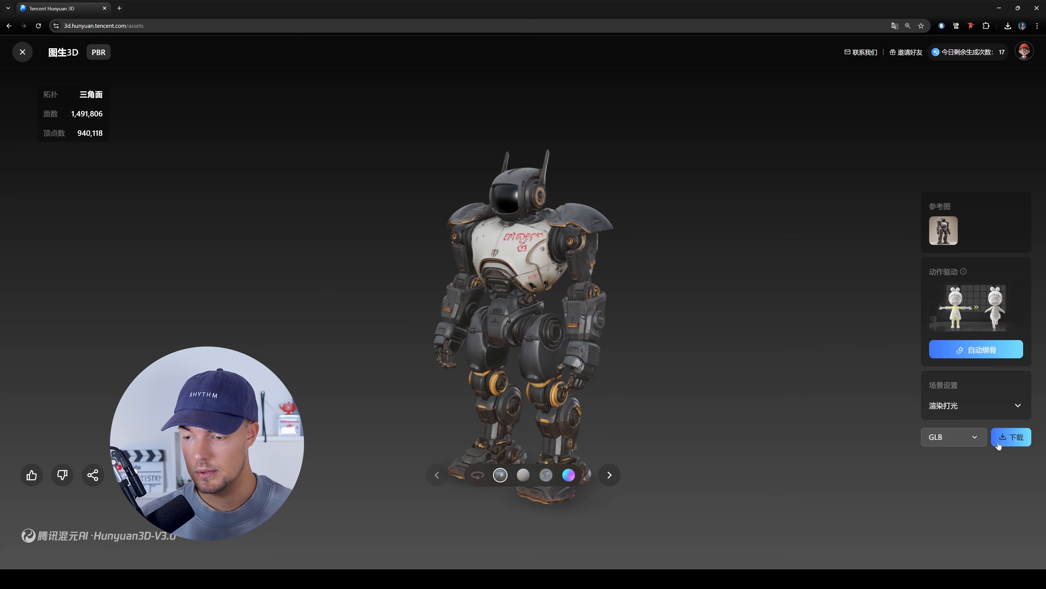
pyautogui.click(970, 442)
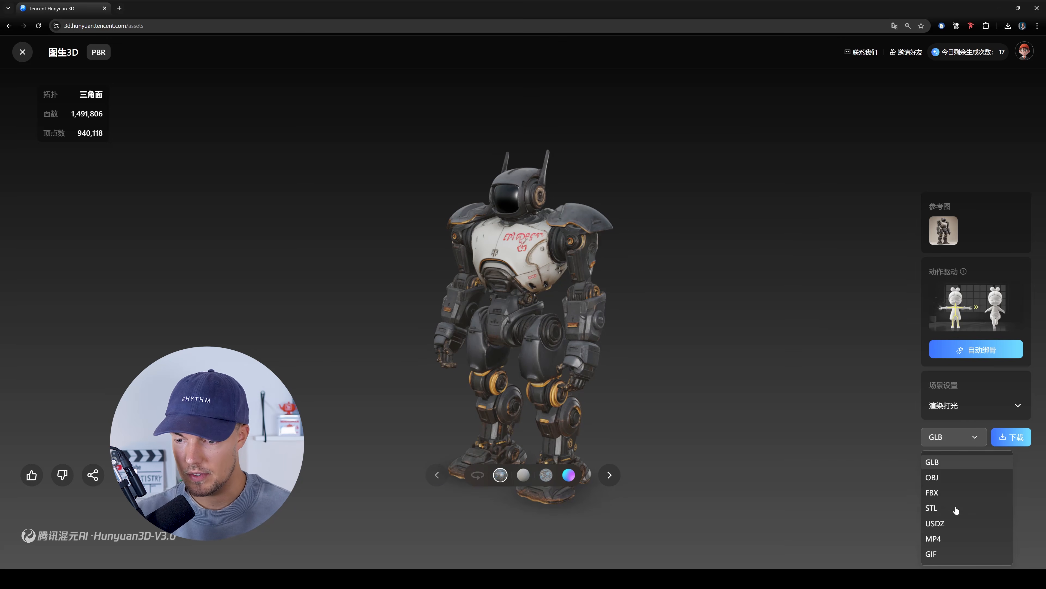
pyautogui.click(939, 494)
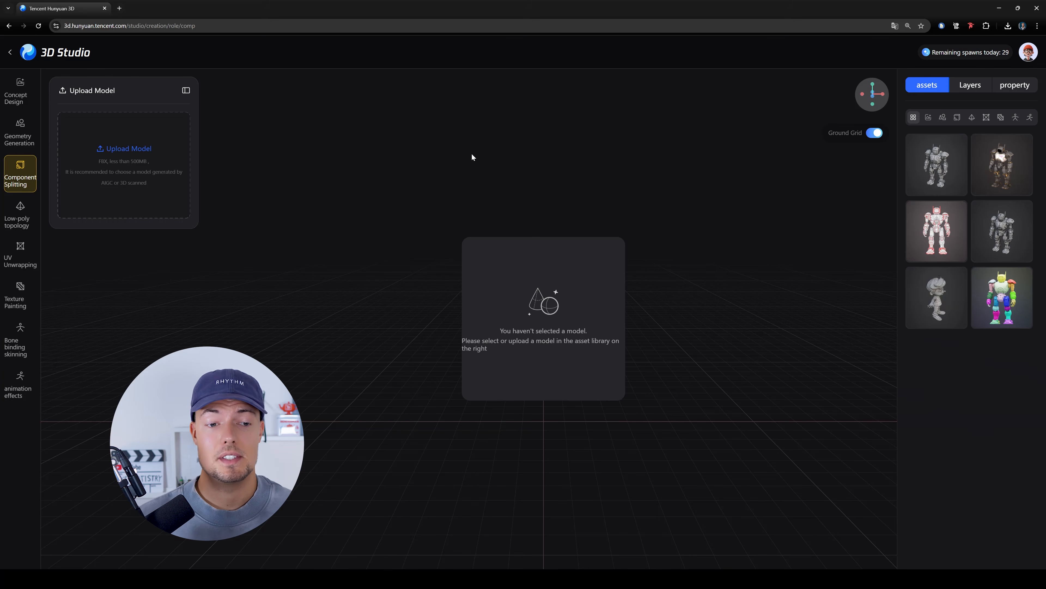
# - Upload today's robot FBX file from the Downloads folder for Component Splitting and split the model into parts
pyautogui.moveTo(19, 172)
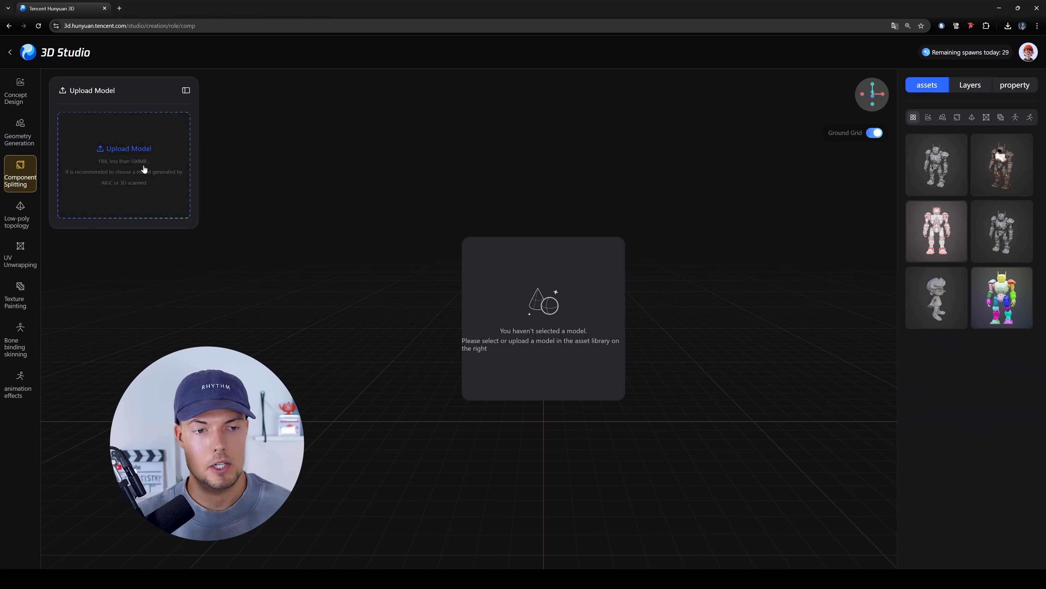
pyautogui.click(143, 165)
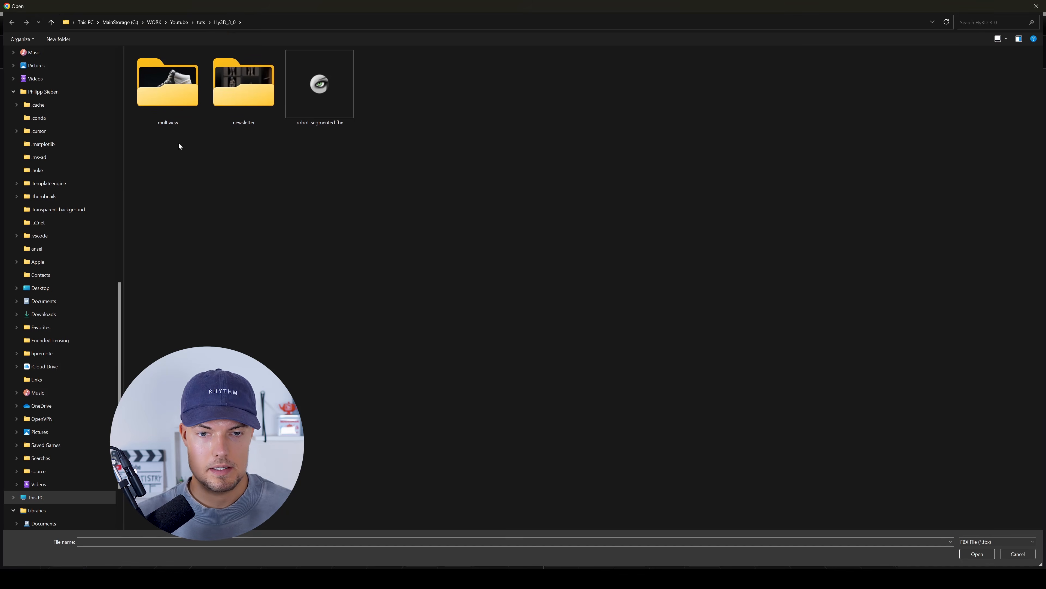
pyautogui.scroll(15, 83, 169)
pyautogui.click(43, 94)
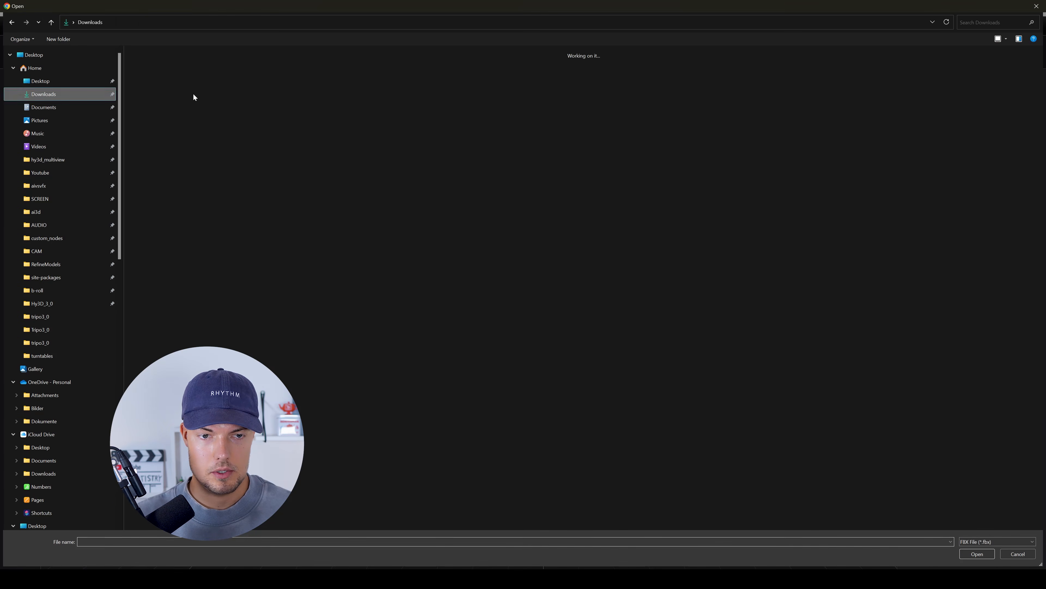
pyautogui.click(180, 111)
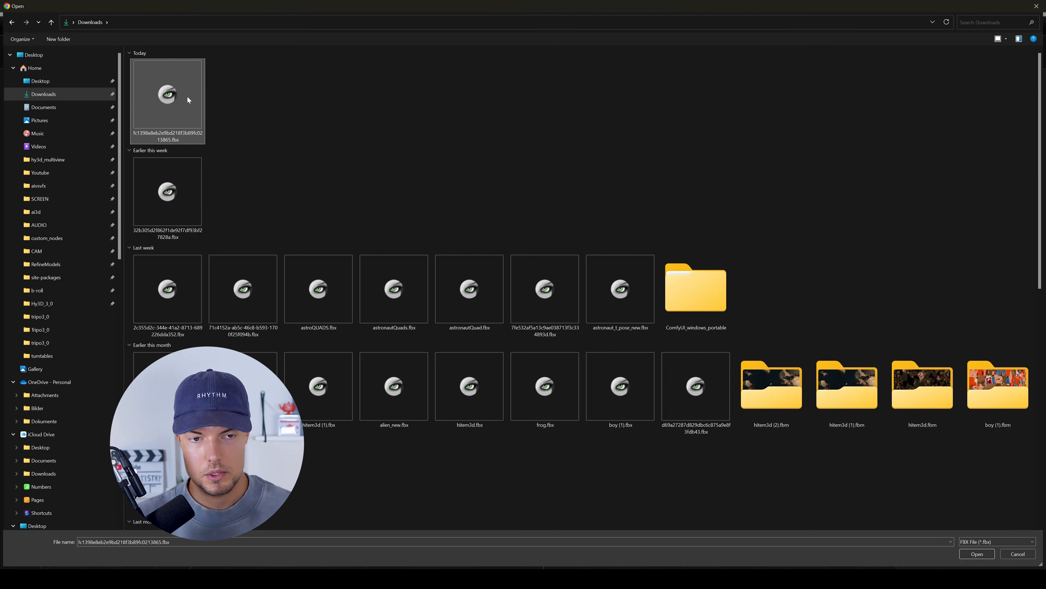
pyautogui.doubleClick(187, 99)
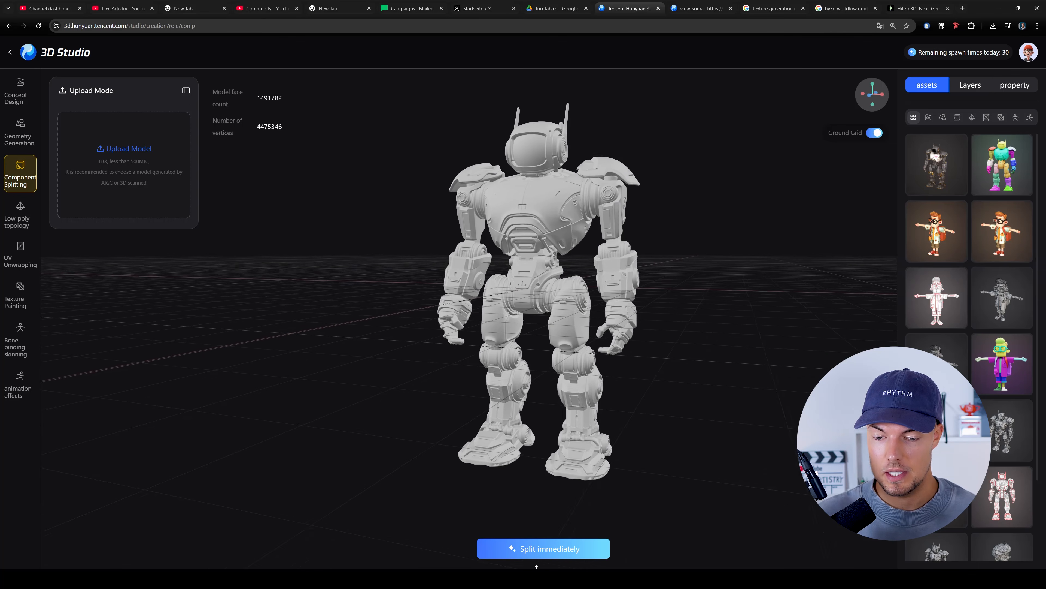
pyautogui.click(552, 548)
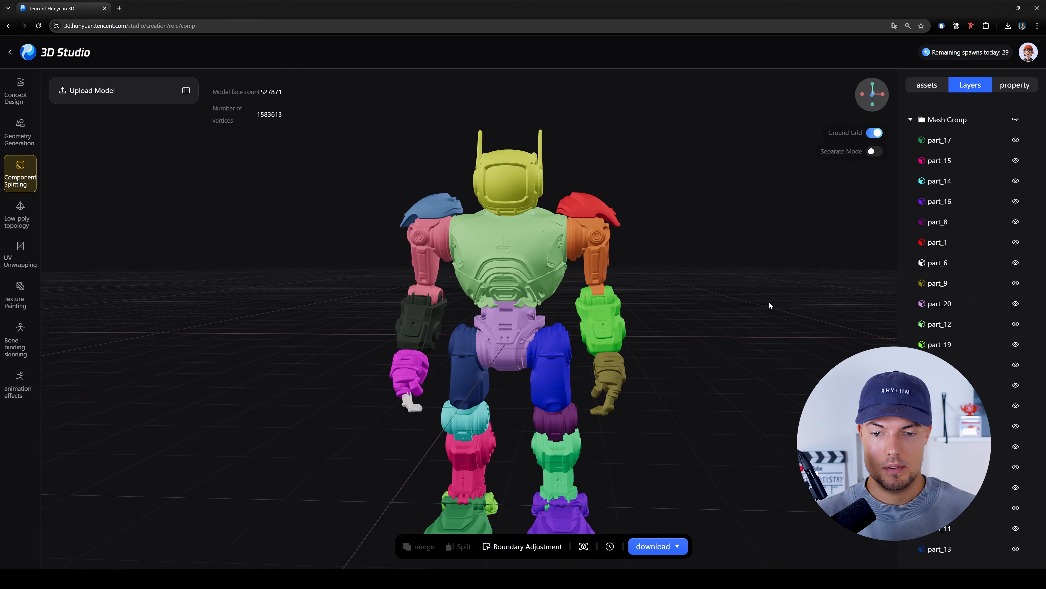
# - Inspect the robot's color-coded parts from several sides
pyautogui.moveTo(676, 301); pyautogui.dragTo(306, 299)
pyautogui.moveTo(660, 297); pyautogui.dragTo(576, 274)
pyautogui.scroll(3, 689, 299)
pyautogui.scroll(-3, 576, 273)
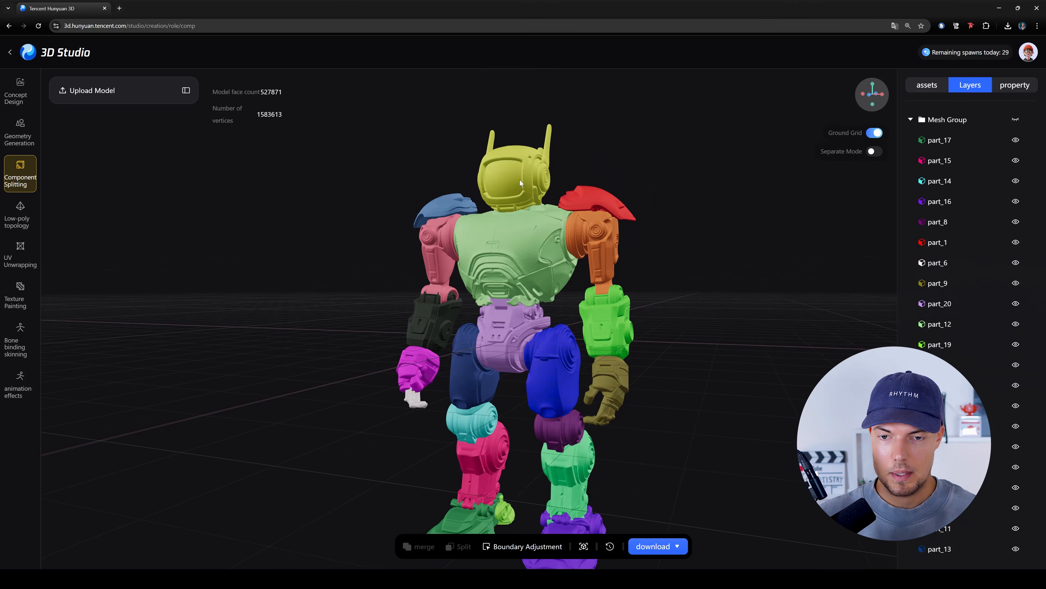
pyautogui.moveTo(665, 404); pyautogui.dragTo(661, 362, button='right')
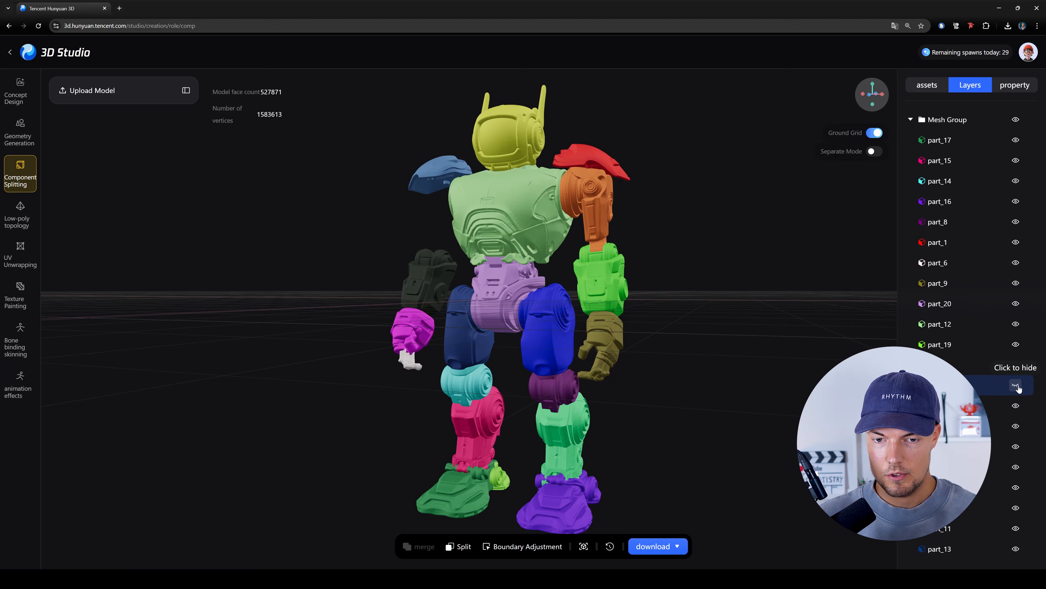
# - Inspect the robot's torso and shoulder socket from the side with the pink upper arm hidden
pyautogui.moveTo(673, 306); pyautogui.dragTo(815, 320)
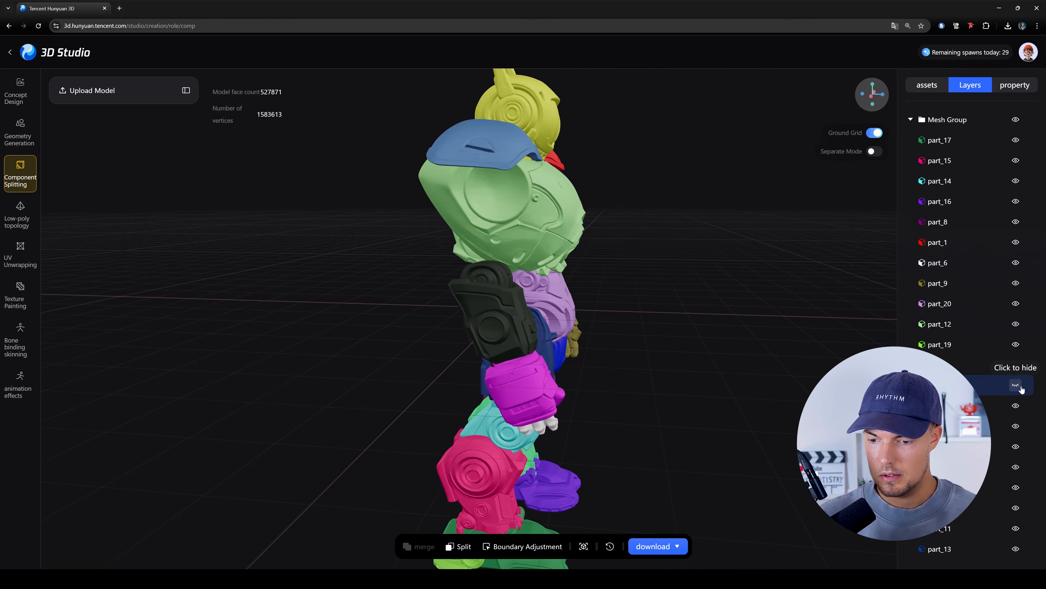
pyautogui.scroll(-5, 766, 350)
pyautogui.moveTo(767, 351); pyautogui.dragTo(618, 358)
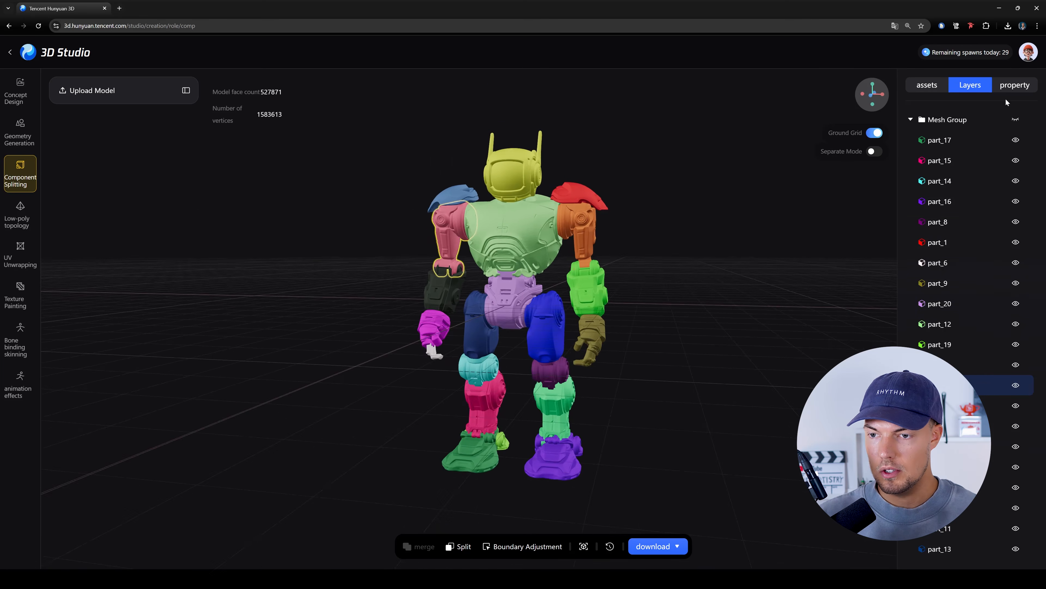
# - Turn on Separate Mode and examine the spread-out robot parts from the side and front
pyautogui.click(873, 151)
pyautogui.moveTo(531, 296); pyautogui.dragTo(587, 327)
pyautogui.scroll(5, 543, 322)
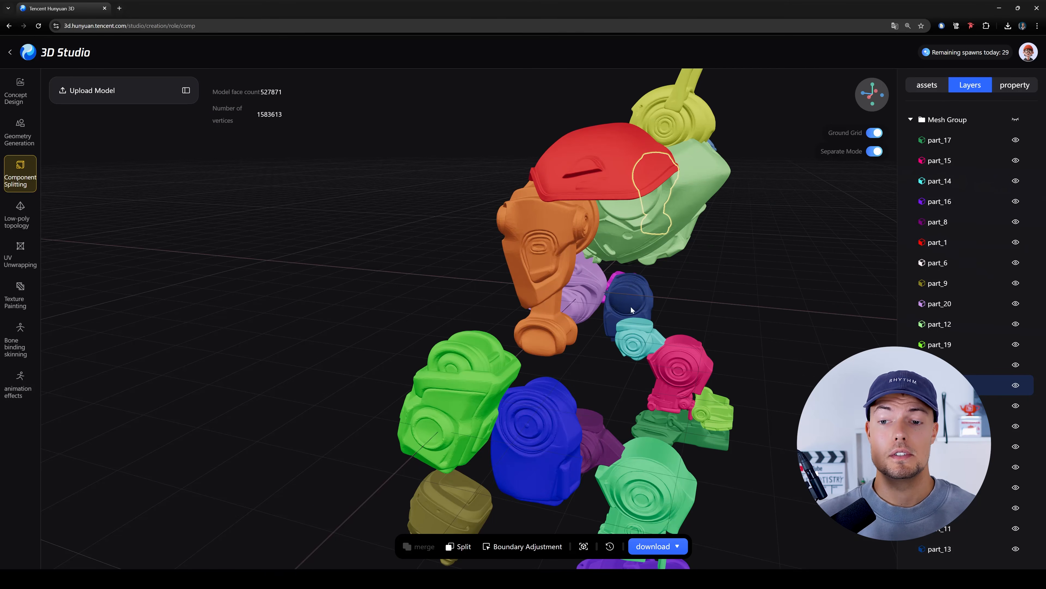
pyautogui.moveTo(626, 308); pyautogui.dragTo(845, 300)
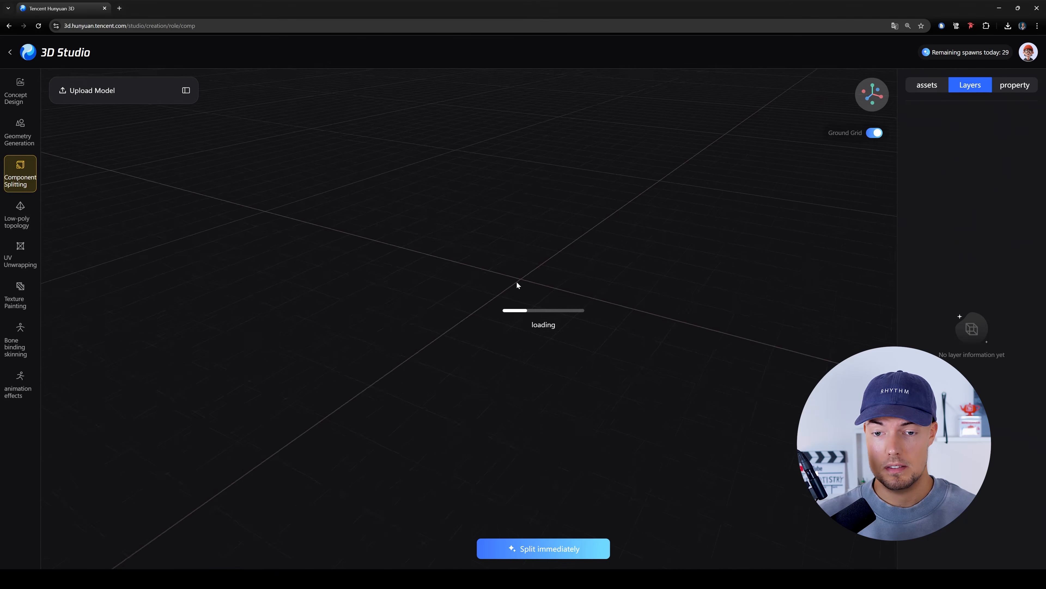
pyautogui.moveTo(517, 284); pyautogui.dragTo(555, 253)
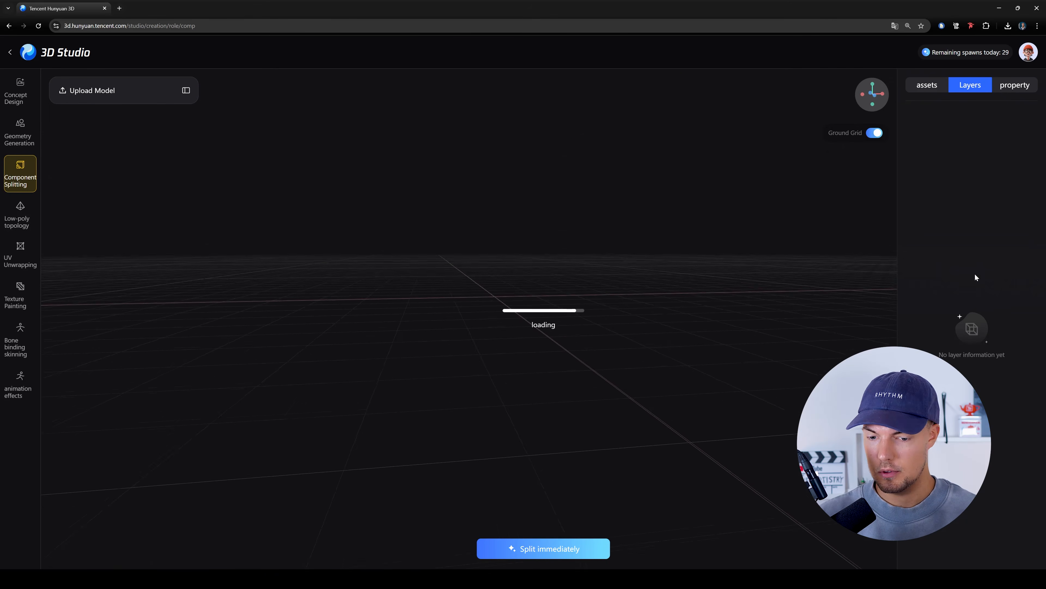
# - Examine the separated arm, leg and torso parts up close and from different angles
pyautogui.moveTo(401, 237); pyautogui.dragTo(470, 248)
pyautogui.scroll(3, 271, 339)
pyautogui.moveTo(271, 339); pyautogui.dragTo(437, 306, button='right')
pyautogui.scroll(-2, 424, 329)
pyautogui.moveTo(423, 329); pyautogui.dragTo(425, 304)
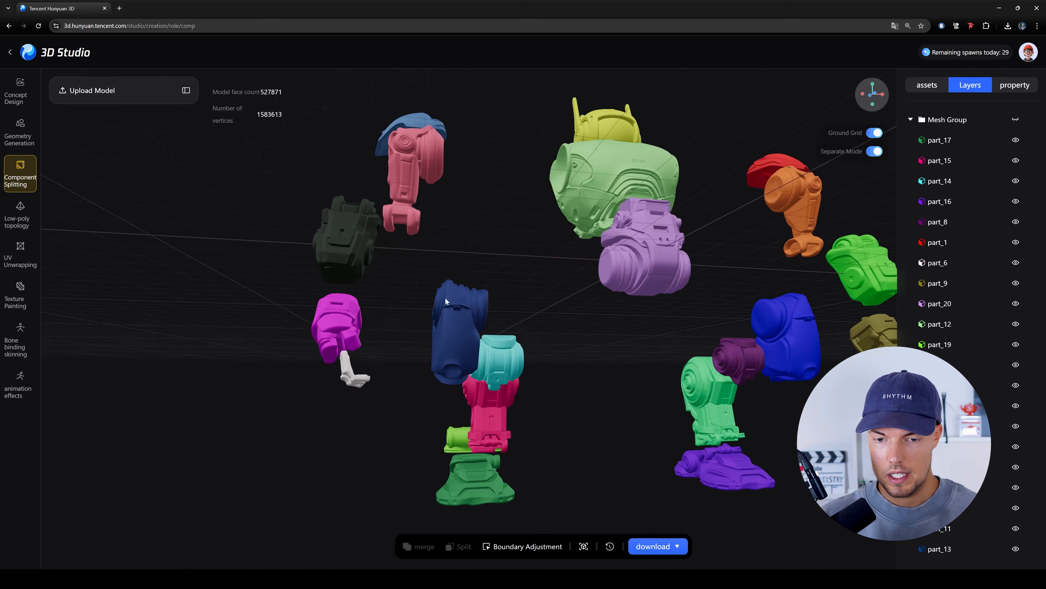
pyautogui.scroll(3, 556, 360)
pyautogui.moveTo(482, 328); pyautogui.dragTo(453, 338)
pyautogui.scroll(-3, 455, 340)
pyautogui.moveTo(515, 350); pyautogui.dragTo(488, 393)
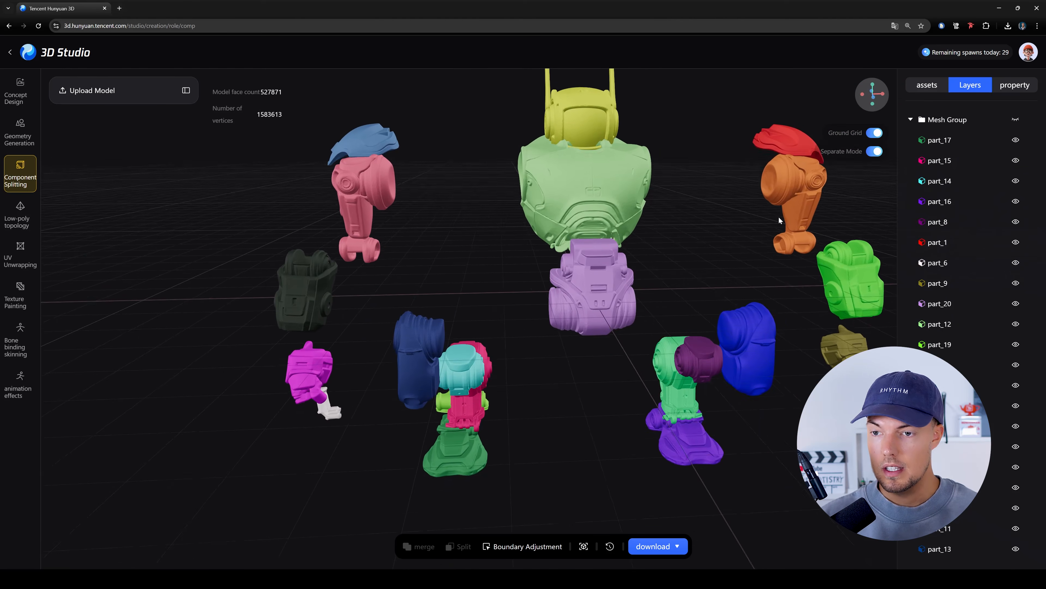
# - Select the purple pelvis part, part_20, check the assembled robot, and start Boundary Adjustment
pyautogui.moveTo(619, 340); pyautogui.dragTo(520, 319)
pyautogui.click(502, 307)
pyautogui.moveTo(480, 382); pyautogui.dragTo(548, 350)
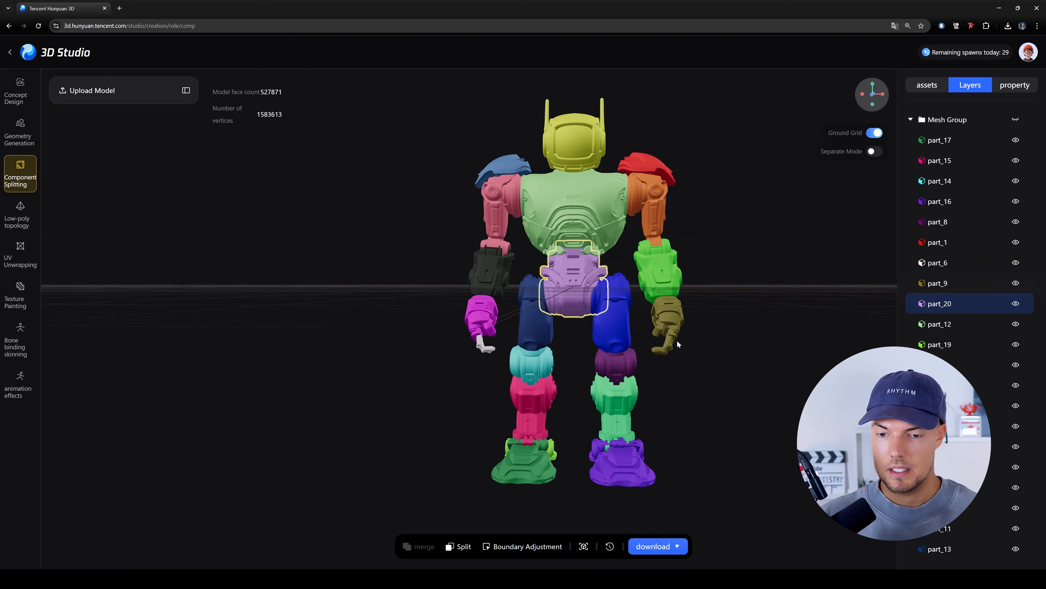
pyautogui.click(679, 546)
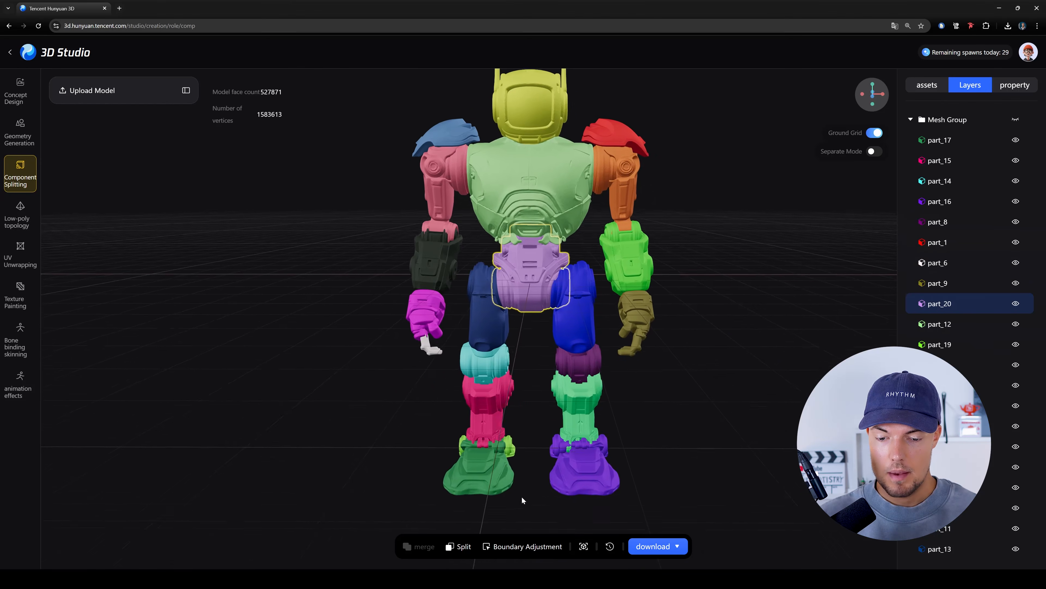
pyautogui.click(515, 547)
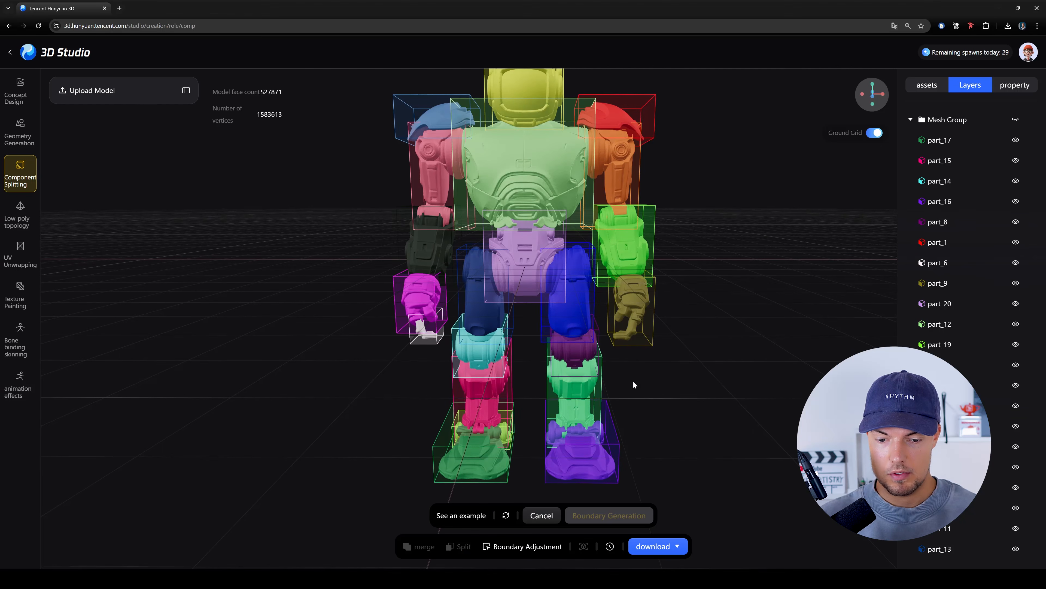
# - Try adjusting the boundary boxes of the pelvis part_20 and the knee part_14, and leave Boundary Adjustment
pyautogui.moveTo(635, 385); pyautogui.dragTo(740, 364)
pyautogui.moveTo(740, 364); pyautogui.dragTo(717, 420, button='right')
pyautogui.scroll(5, 489, 270)
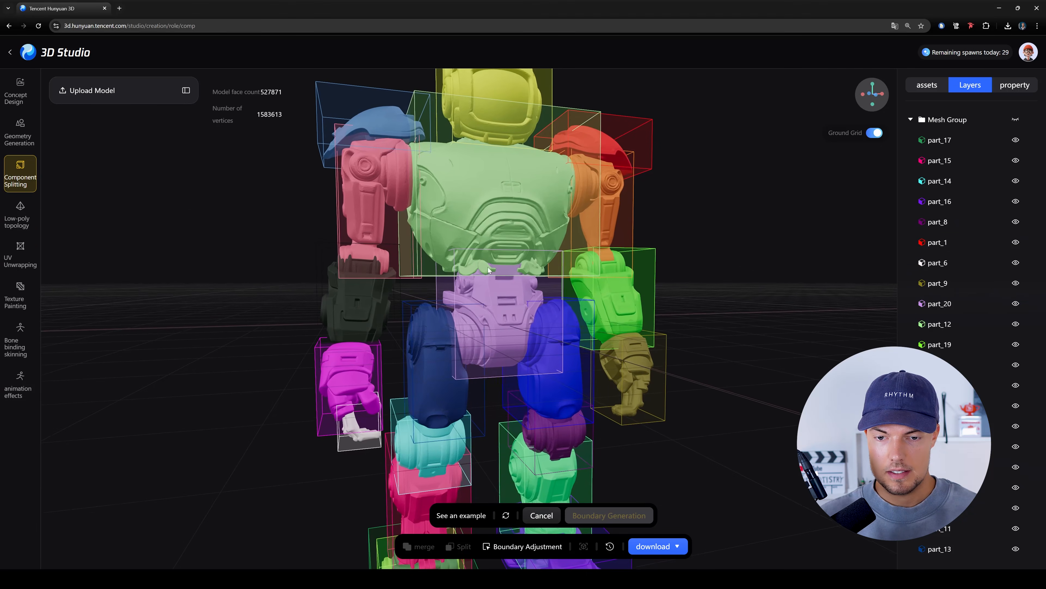
pyautogui.scroll(-3, 554, 278)
pyautogui.click(523, 314)
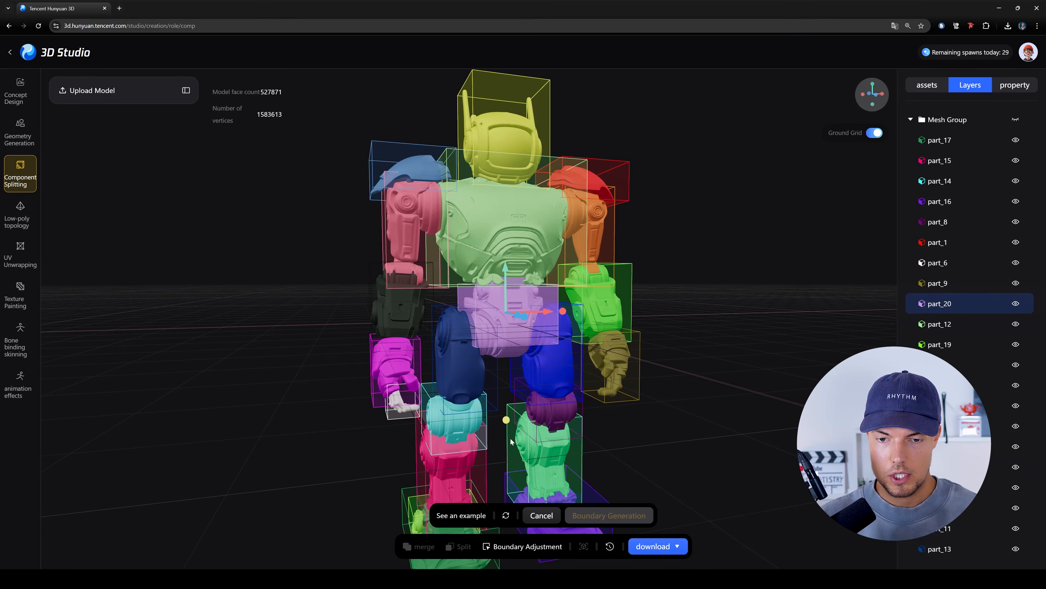
pyautogui.moveTo(482, 477); pyautogui.dragTo(479, 433)
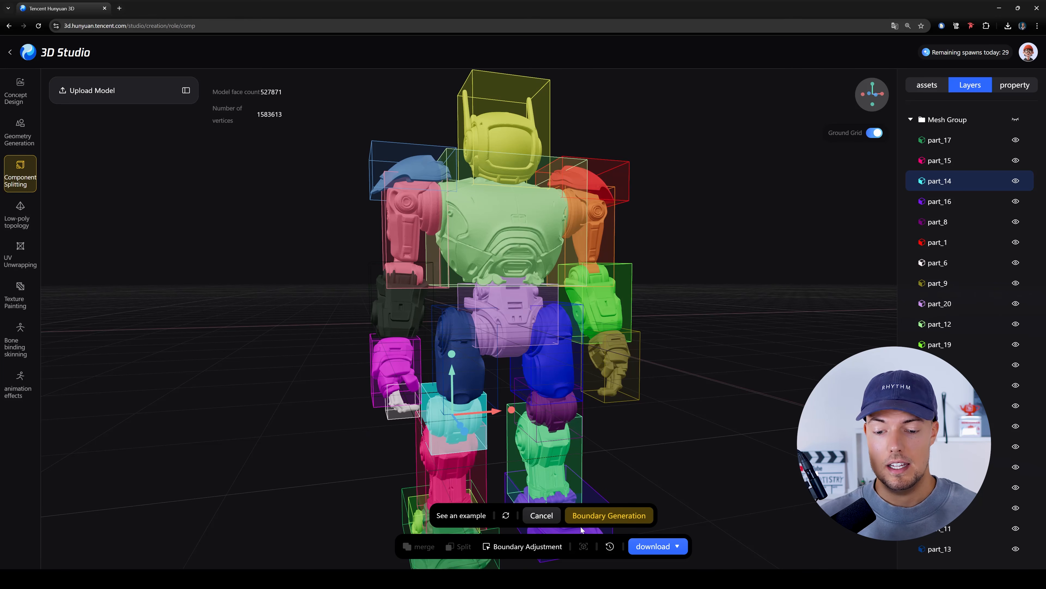
pyautogui.moveTo(470, 516)
pyautogui.click(499, 431)
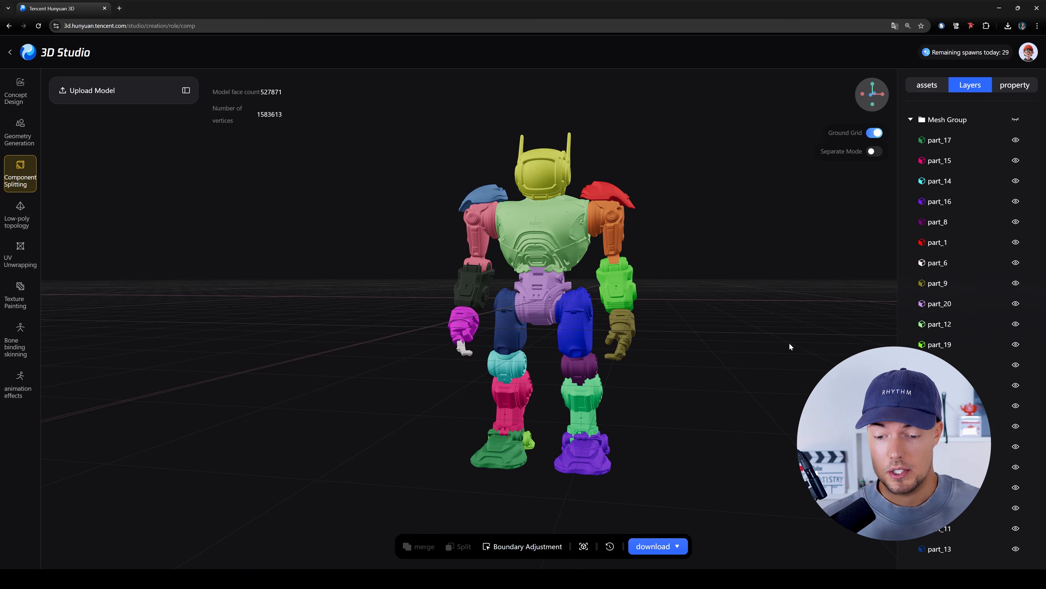
# - Download the split robot model in fbx format
pyautogui.click(671, 550)
pyautogui.click(674, 552)
pyautogui.click(674, 551)
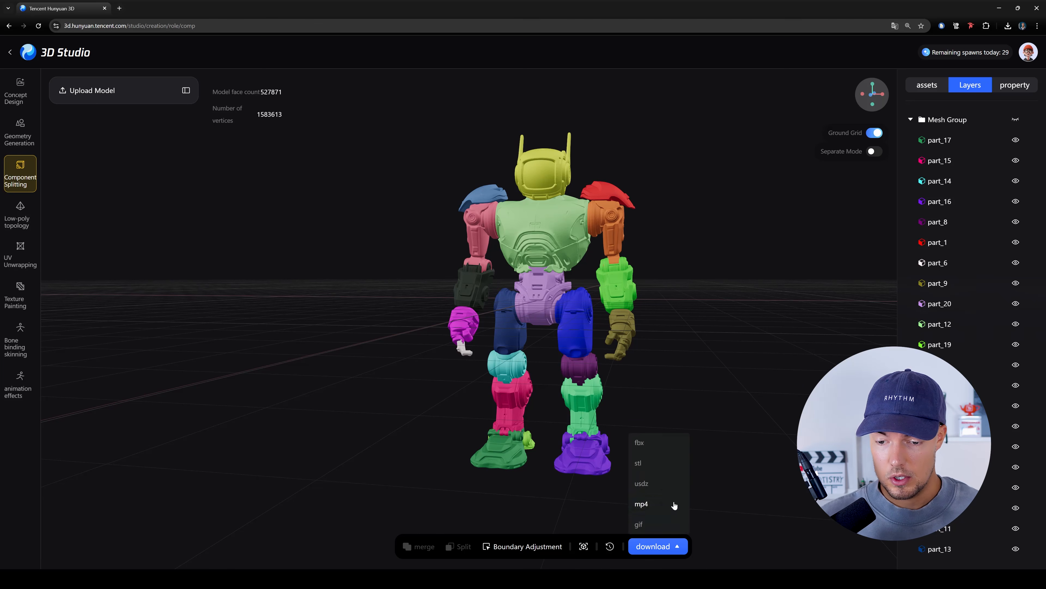
pyautogui.click(659, 443)
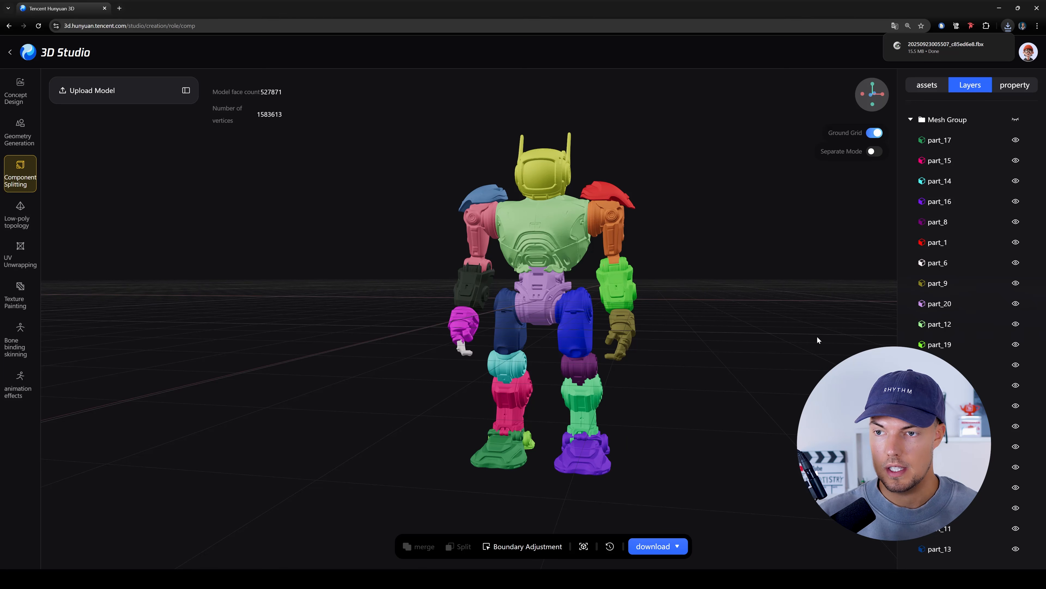
# - Switch to Blender 4.4 and import the downloaded robot FBX from the Downloads folder
pyautogui.press('super')
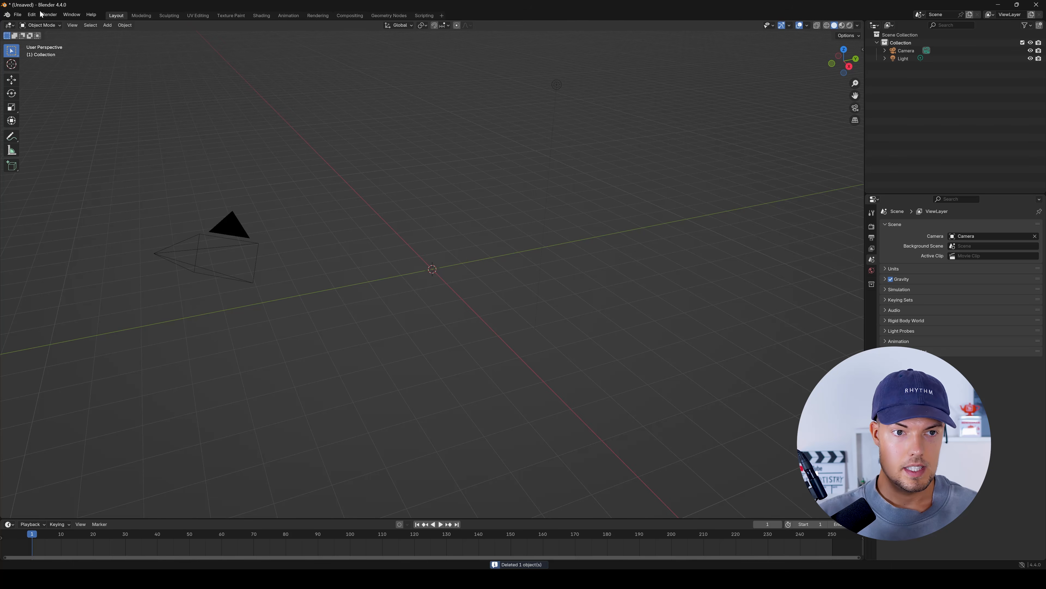
pyautogui.click(18, 15)
pyautogui.moveTo(56, 127)
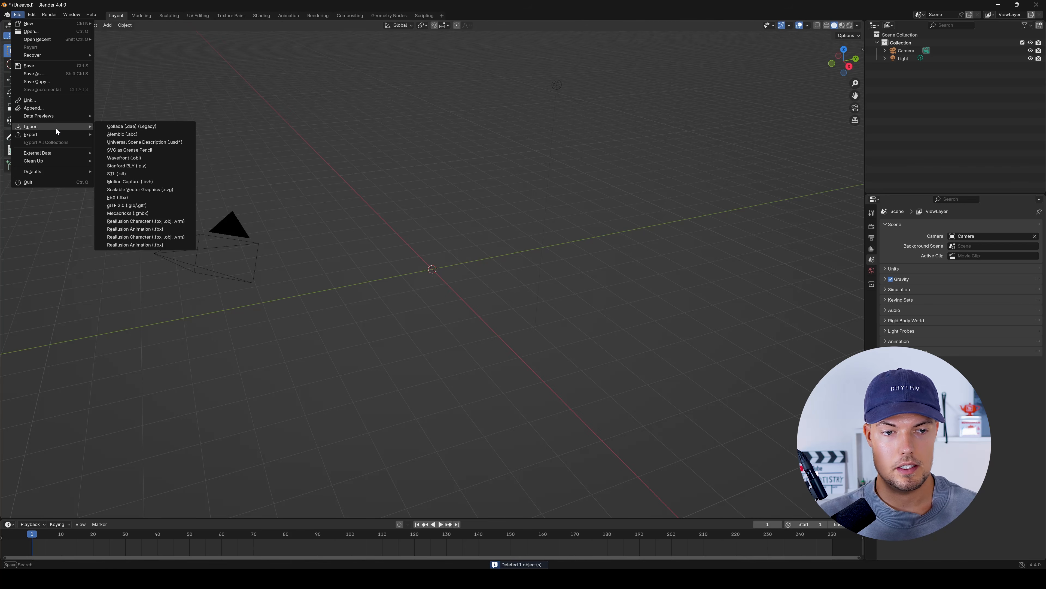
pyautogui.click(157, 198)
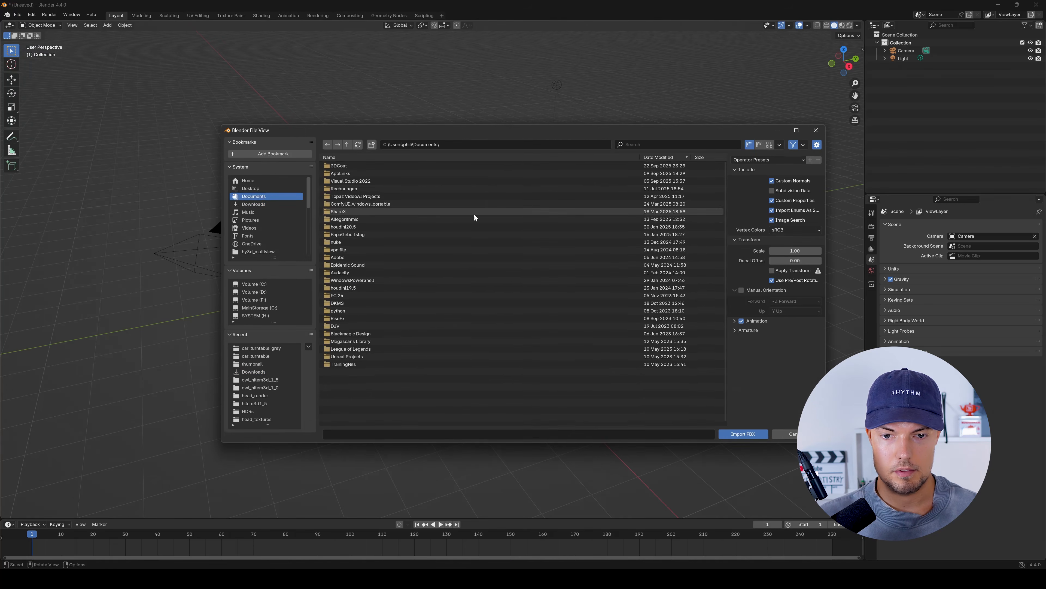
pyautogui.click(282, 204)
pyautogui.scroll(-8, 382, 279)
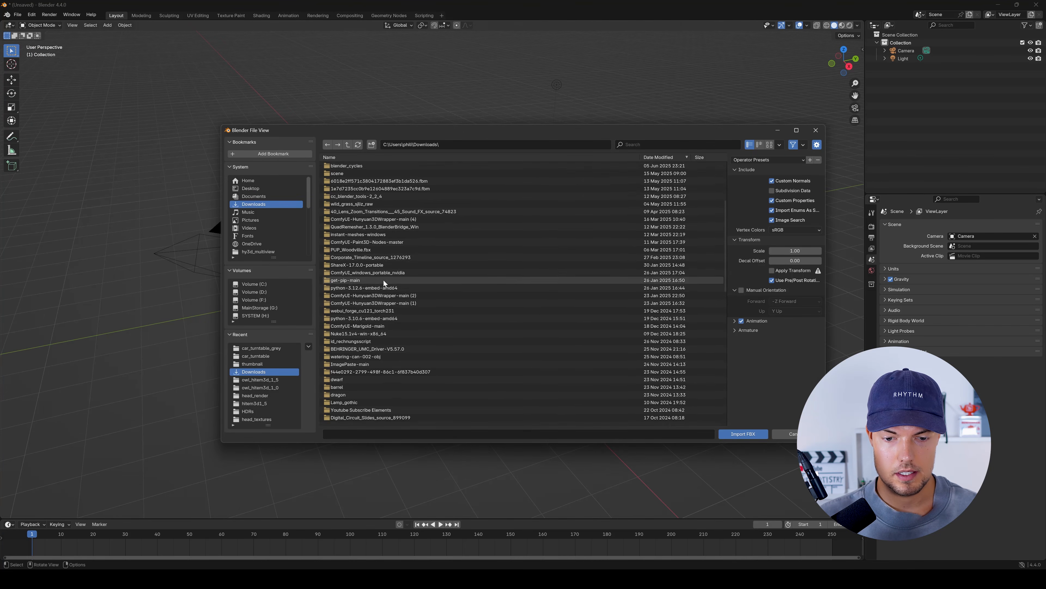
pyautogui.click(421, 367)
pyautogui.click(733, 435)
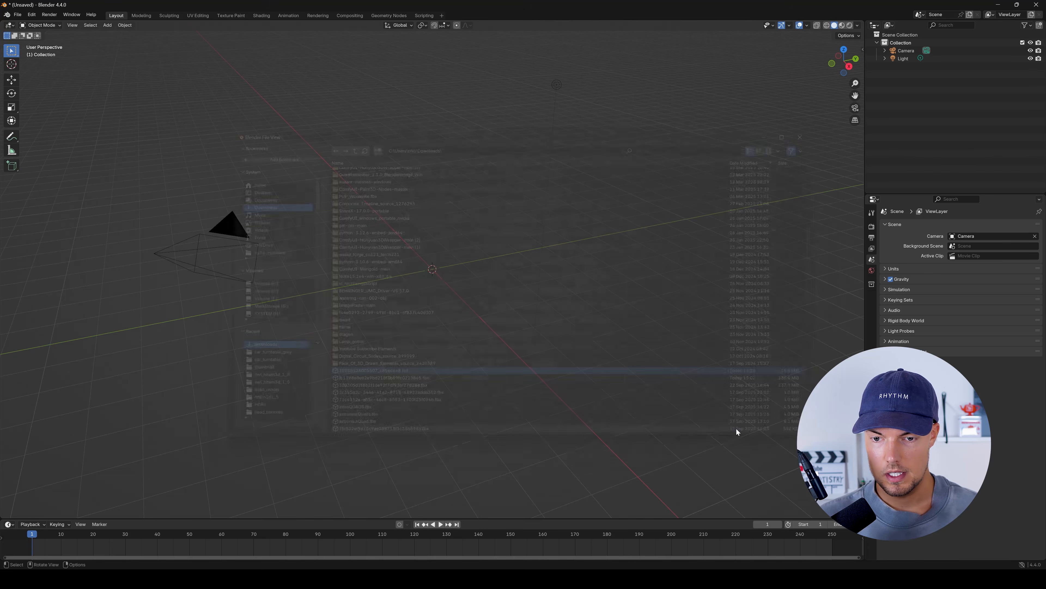
# - Select the upper arm part_18 of the imported robot and check that it is a separate object
pyautogui.scroll(12, 445, 272)
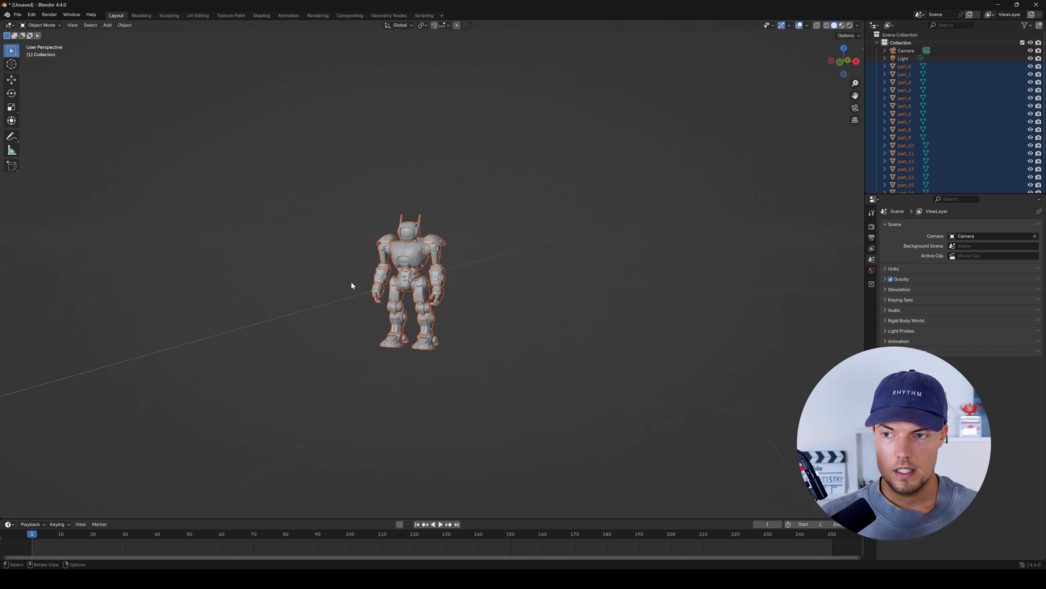
pyautogui.moveTo(649, 270); pyautogui.dragTo(631, 282, button='middle')
pyautogui.click(624, 264)
pyautogui.click(506, 230)
pyautogui.keyDown('shift'); pyautogui.moveTo(631, 283); pyautogui.dragTo(600, 302, button='middle'); pyautogui.keyUp('shift')
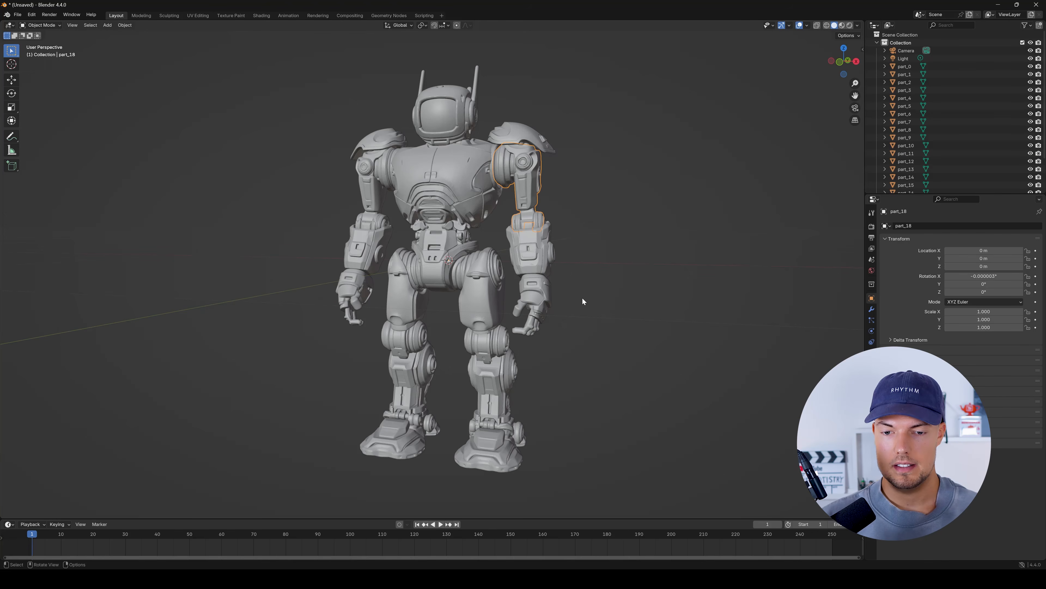
# - Inspect the mesh of the first thigh up close in Edit Mode and return to Object Mode
pyautogui.click(501, 298)
pyautogui.scroll(8, 482, 291)
pyautogui.press('Tab')
pyautogui.moveTo(470, 320); pyautogui.dragTo(521, 311, button='middle')
pyautogui.scroll(-2, 492, 314)
pyautogui.press('Tab')
# - Examine the dense mesh of the opposite thigh, part_13, in Edit Mode and return to Object Mode
pyautogui.click(368, 295)
pyautogui.moveTo(367, 296); pyautogui.dragTo(388, 283, button='middle')
pyautogui.press('Tab')
pyautogui.scroll(4, 411, 293)
pyautogui.scroll(-4, 410, 293)
pyautogui.scroll(2, 370, 317)
pyautogui.scroll(-2, 388, 282)
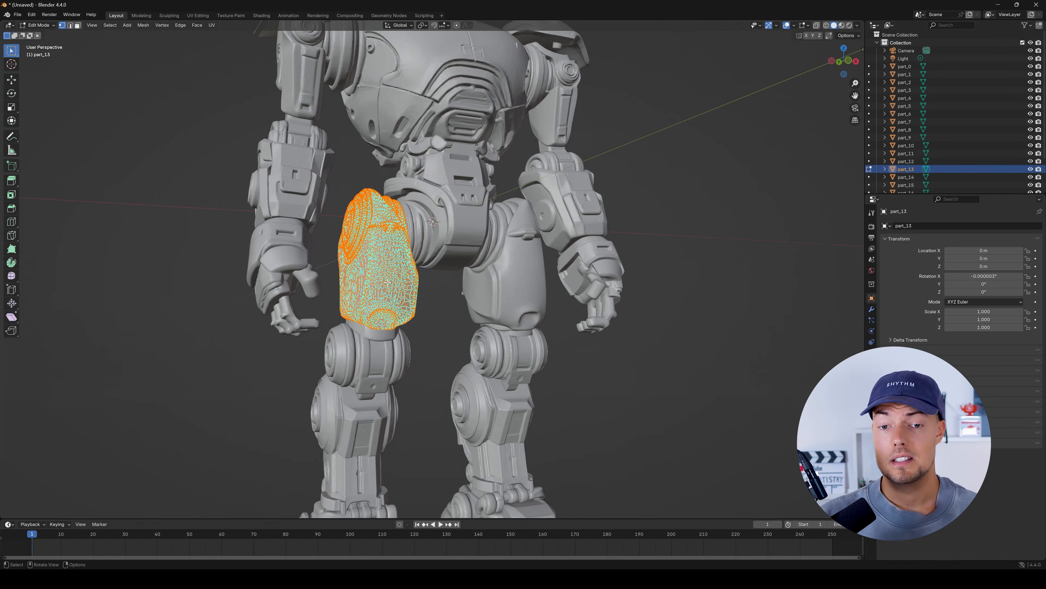
pyautogui.scroll(-3, 387, 282)
pyautogui.press('Tab')
pyautogui.moveTo(387, 283); pyautogui.dragTo(352, 271, button='middle')
# - Switch back to 3D Studio, check the colored split robot, and open it in Low-poly topology
pyautogui.scroll(-2, 351, 271)
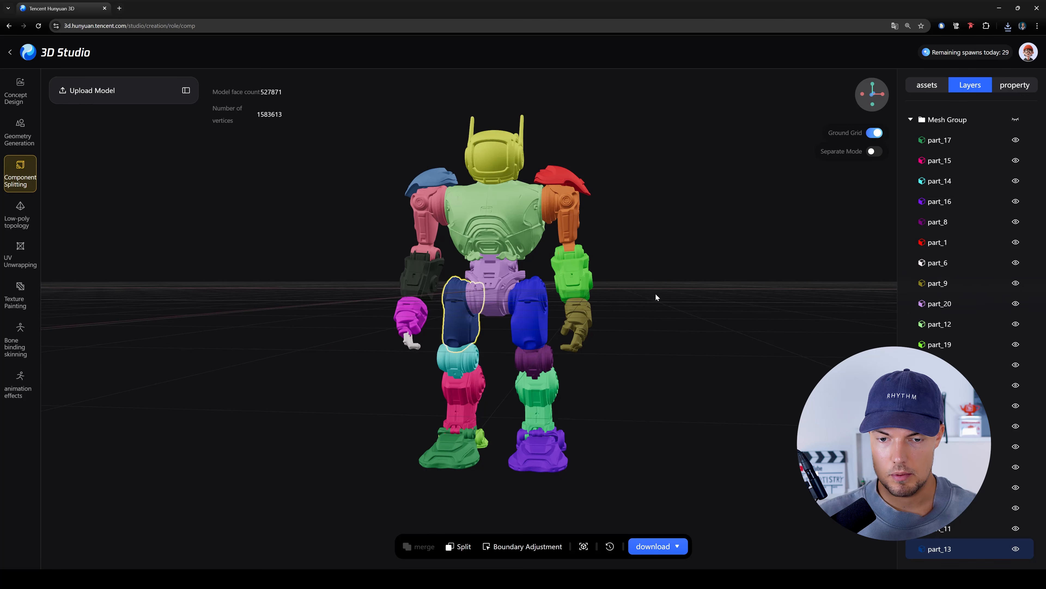
pyautogui.scroll(-5, 594, 293)
pyautogui.moveTo(546, 260); pyautogui.dragTo(517, 266)
pyautogui.scroll(4, 518, 266)
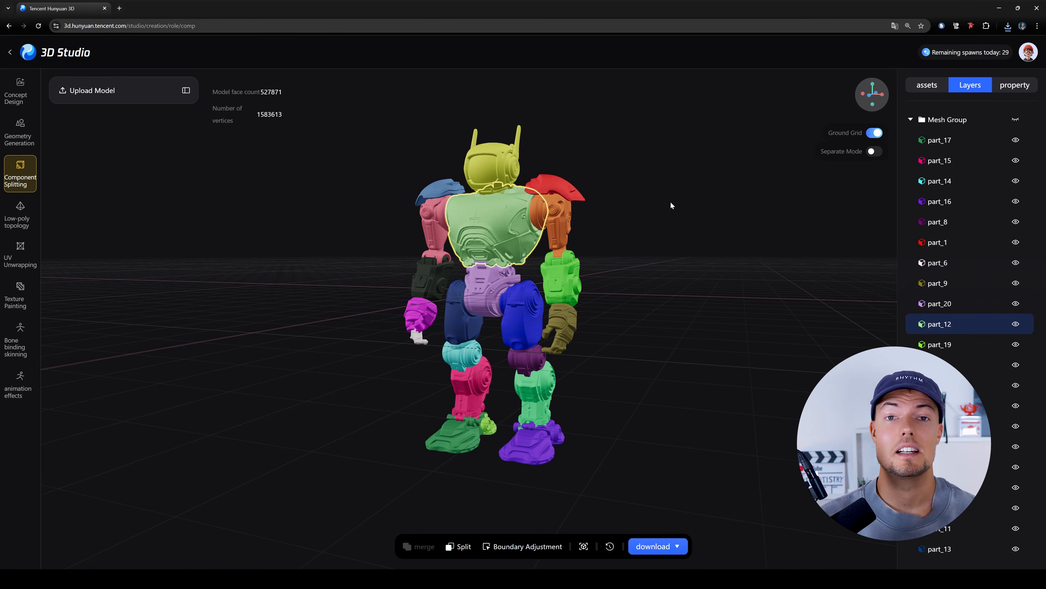
pyautogui.click(20, 210)
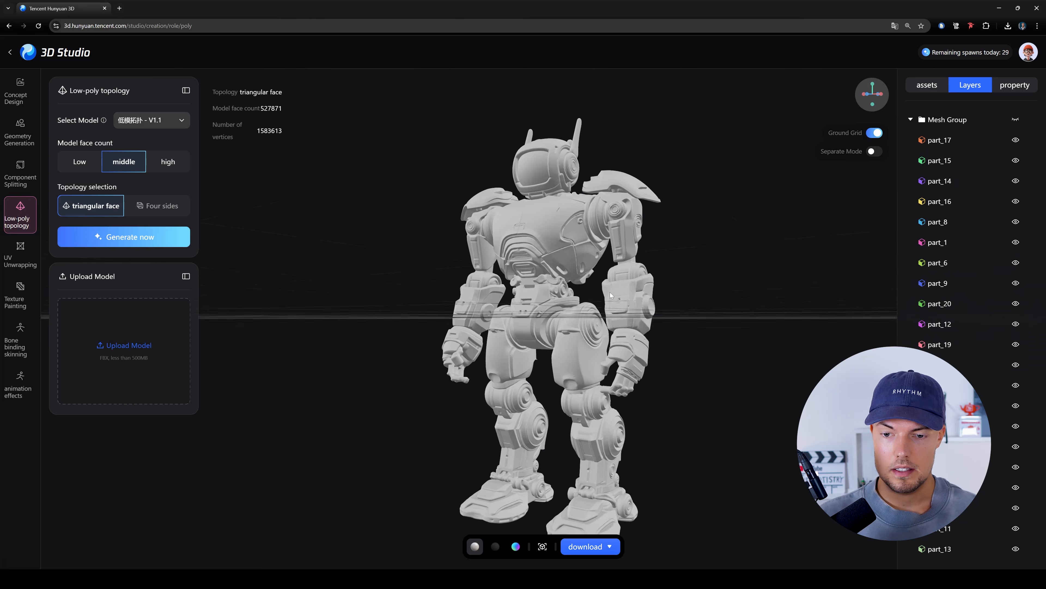
# - Select the robot's upper arm and the torso, part_12, and examine the high-poly model from the front and side
pyautogui.moveTo(770, 304); pyautogui.dragTo(796, 313)
pyautogui.click(516, 230)
pyautogui.click(431, 235)
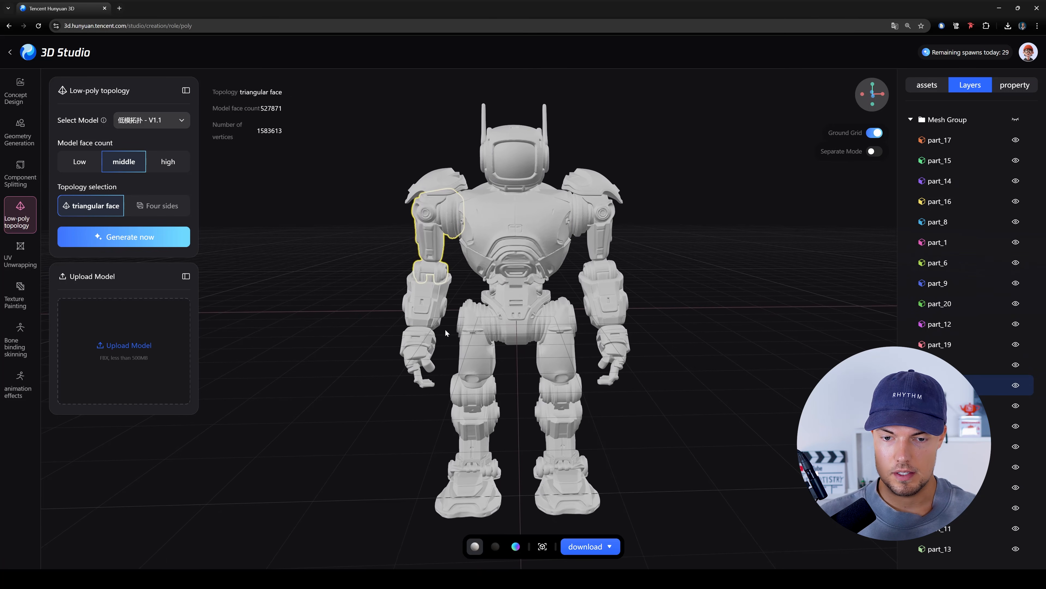
pyautogui.moveTo(685, 343); pyautogui.dragTo(591, 256)
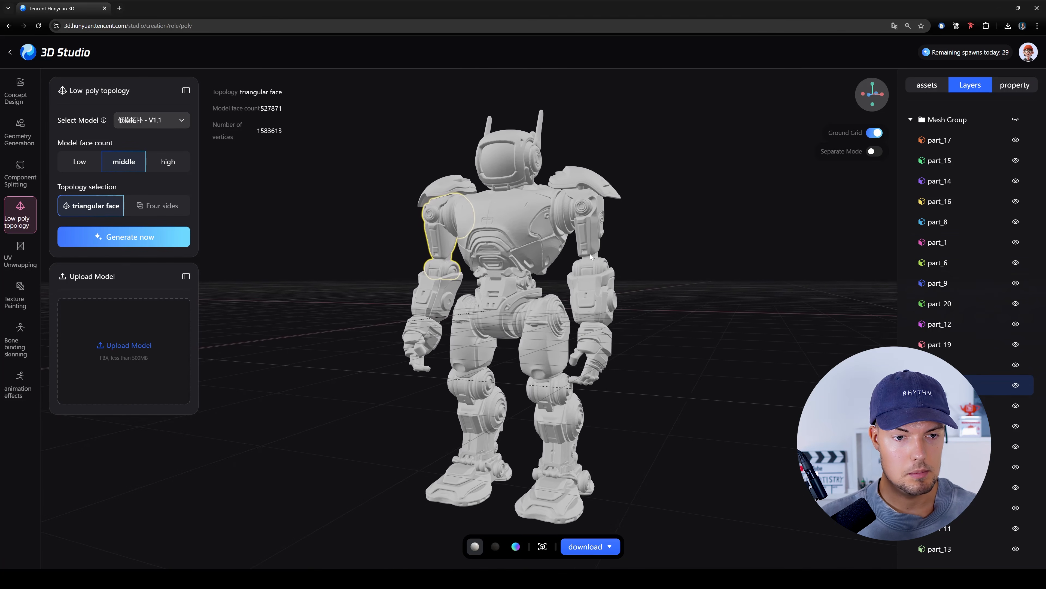
pyautogui.click(526, 216)
pyautogui.moveTo(608, 359); pyautogui.dragTo(622, 374)
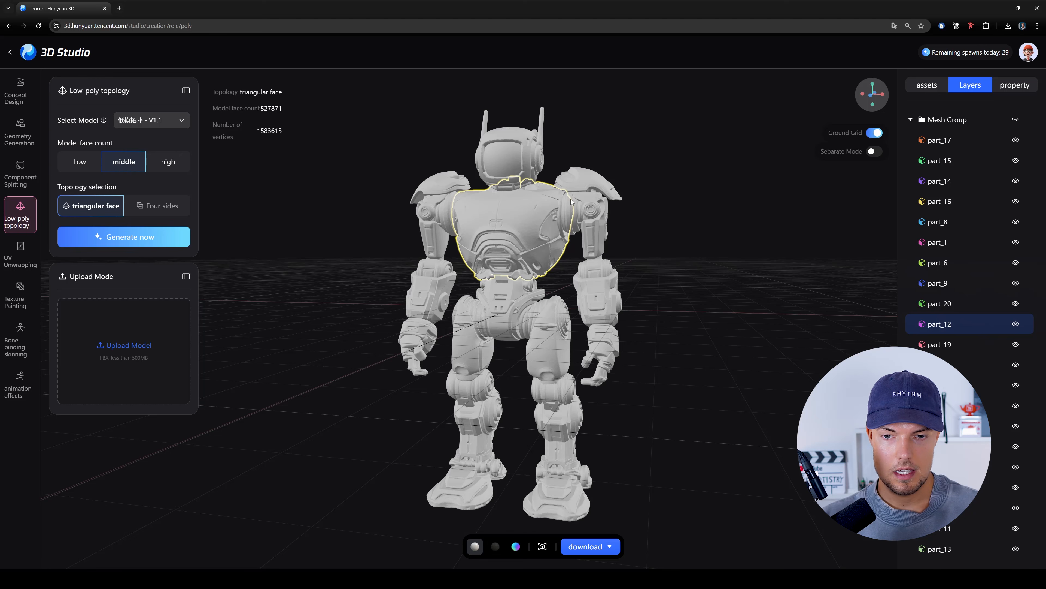
pyautogui.moveTo(693, 226)
pyautogui.mouseDown()
pyautogui.moveTo(656, 238)
pyautogui.moveTo(689, 234)
pyautogui.mouseUp()
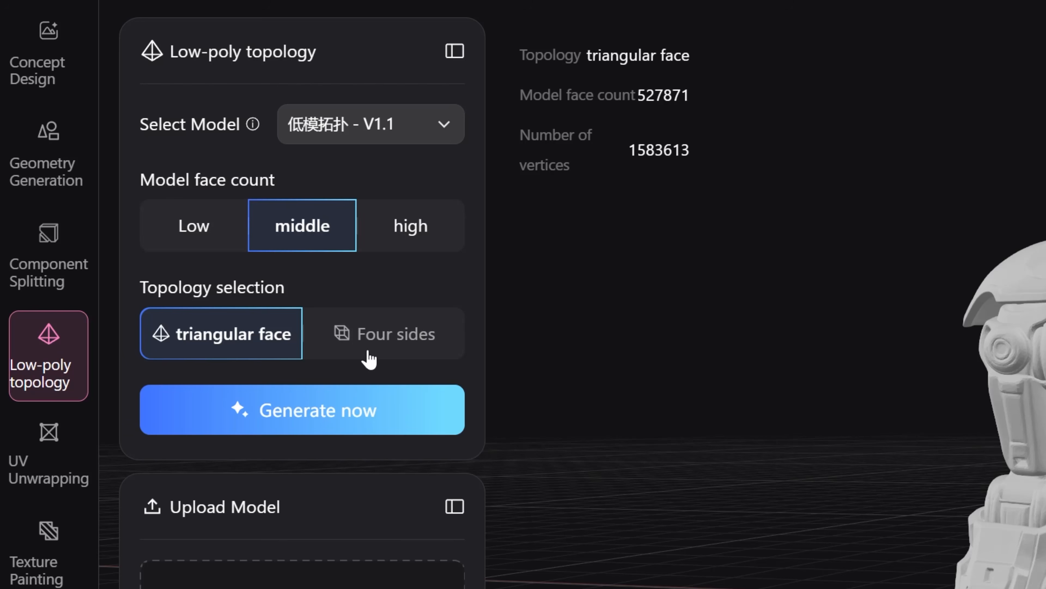
# - Try the Four sides topology option, set it back to triangular face, and load the triangulated low-poly robot asset
pyautogui.click(354, 346)
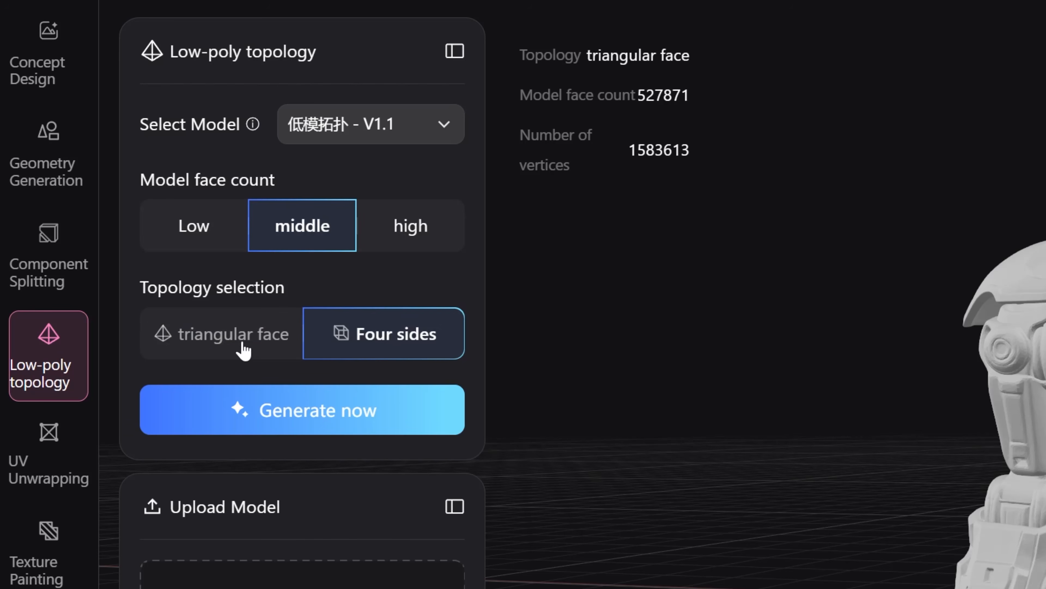
pyautogui.click(244, 351)
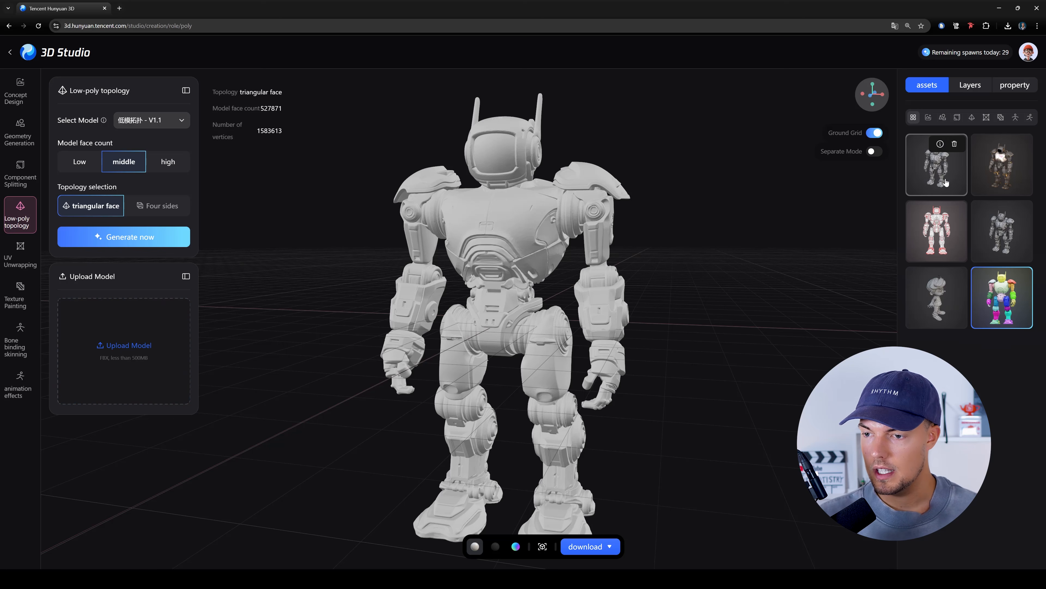
pyautogui.click(983, 238)
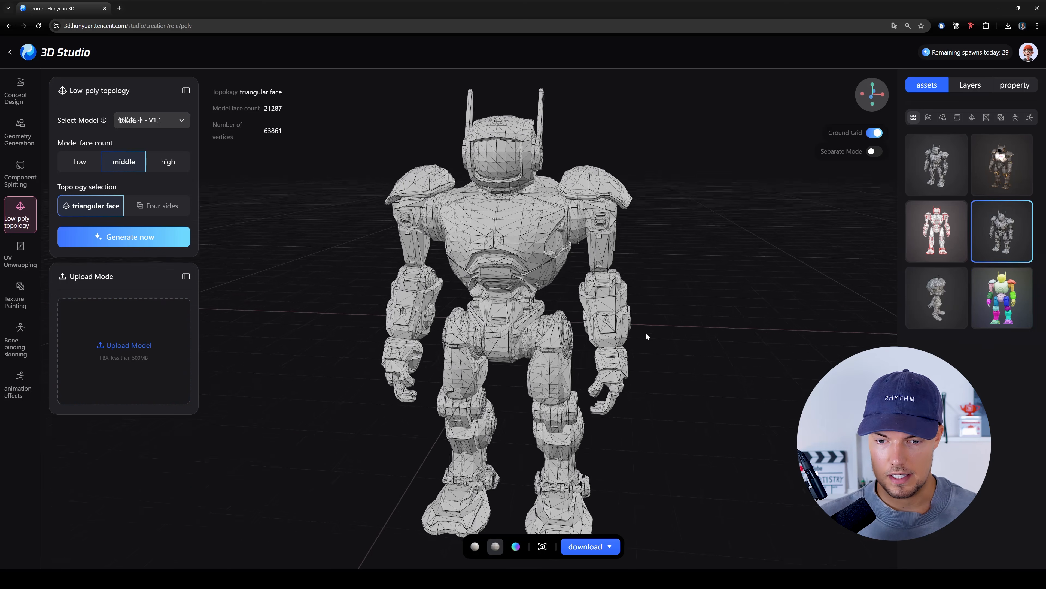
# - Examine the triangulated low-poly wireframe from the front and back, and check its face and vertex counts
pyautogui.scroll(5, 590, 318)
pyautogui.moveTo(589, 317); pyautogui.dragTo(186, 297)
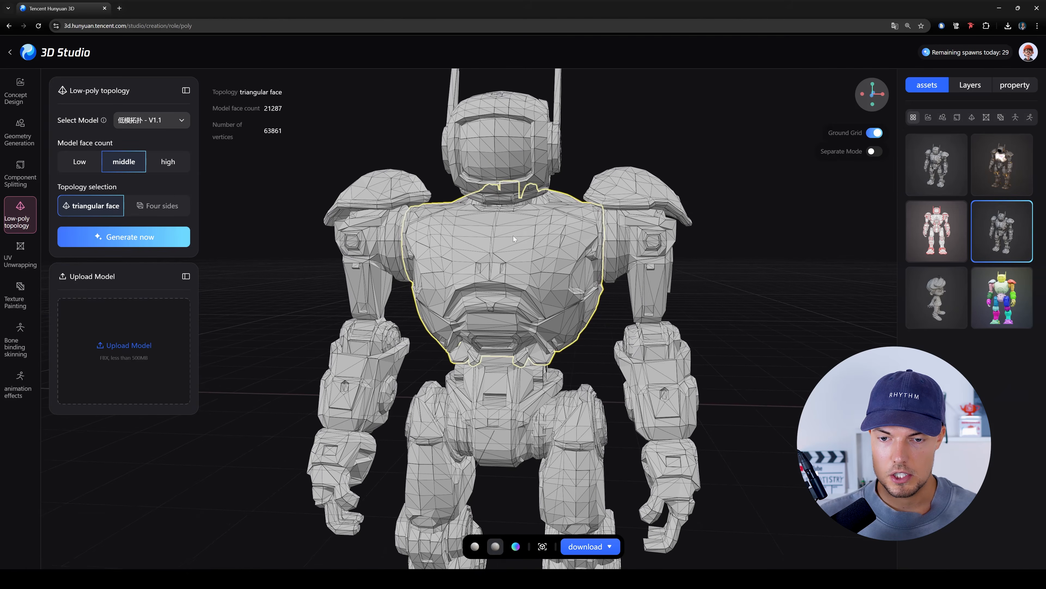
pyautogui.moveTo(733, 302); pyautogui.dragTo(733, 259)
pyautogui.scroll(-3, 733, 259)
pyautogui.moveTo(733, 259); pyautogui.dragTo(742, 177, button='right')
pyautogui.moveTo(577, 288); pyautogui.dragTo(535, 325)
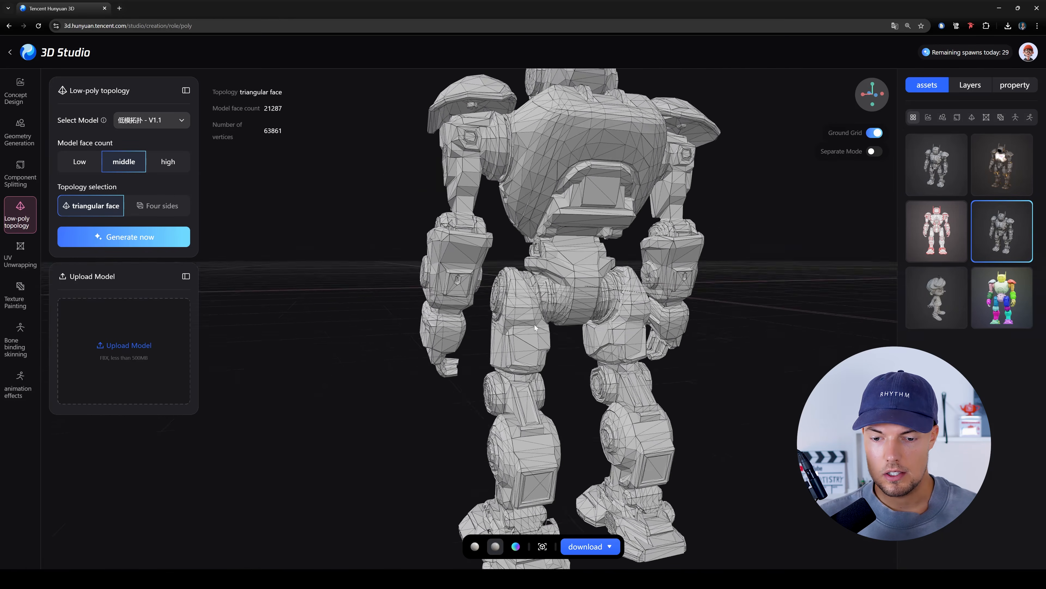
pyautogui.scroll(3, 535, 325)
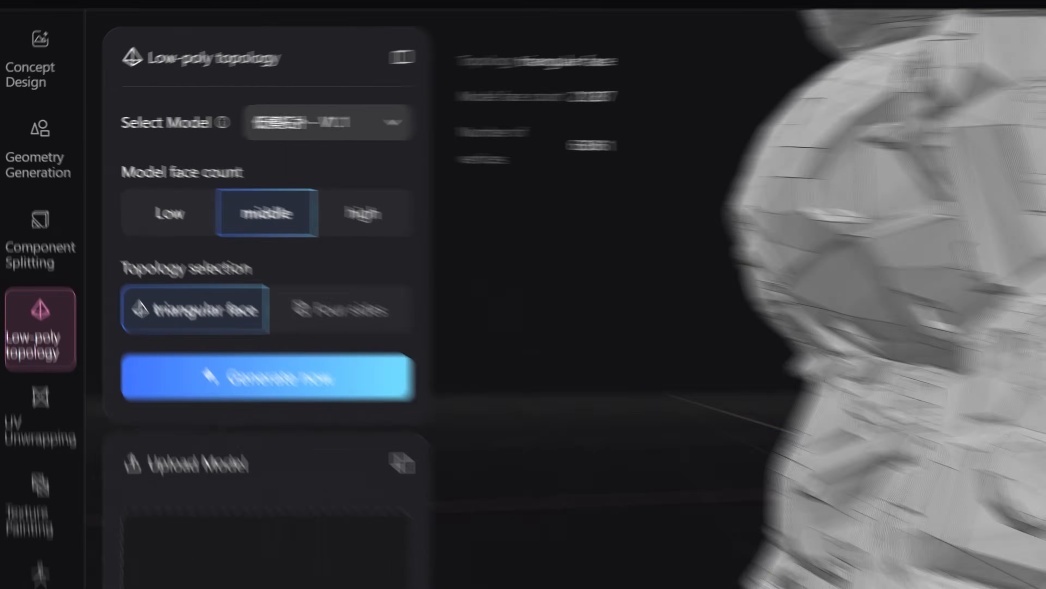
pyautogui.scroll(-5, 886, 313)
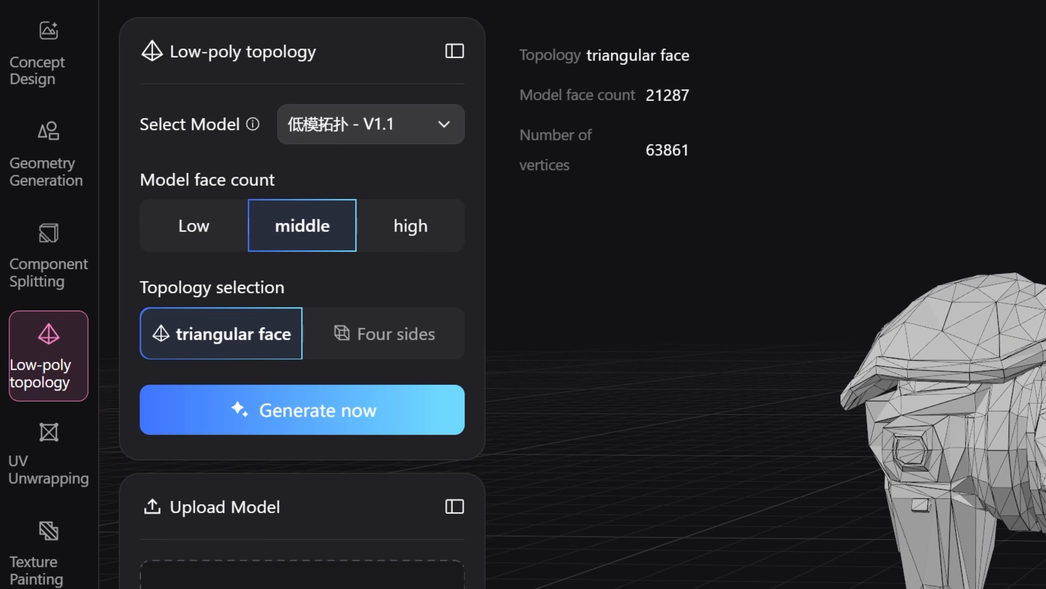
pyautogui.moveTo(646, 95); pyautogui.dragTo(728, 95)
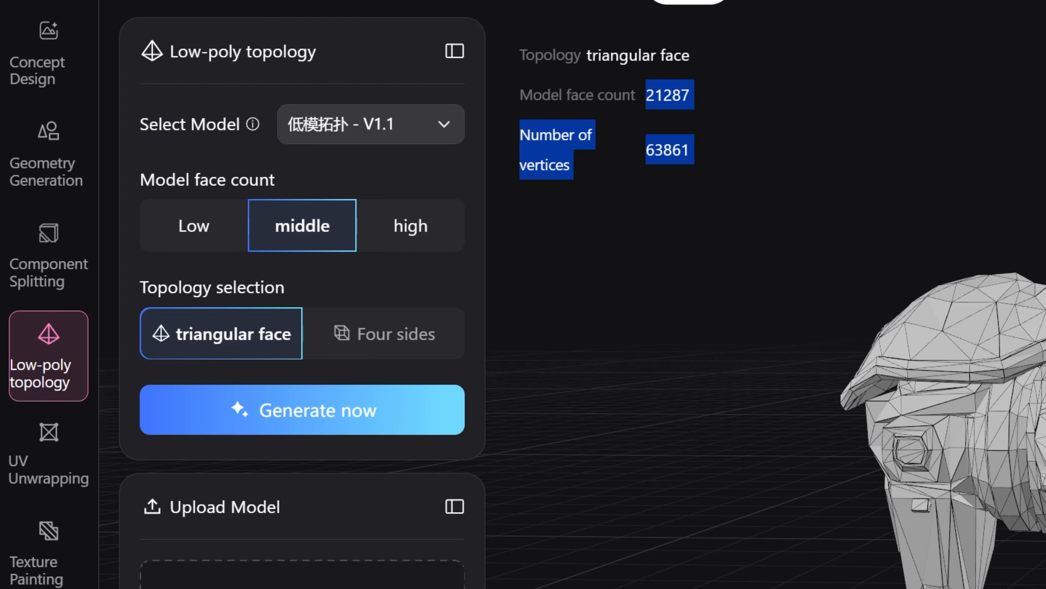
pyautogui.click(675, 140)
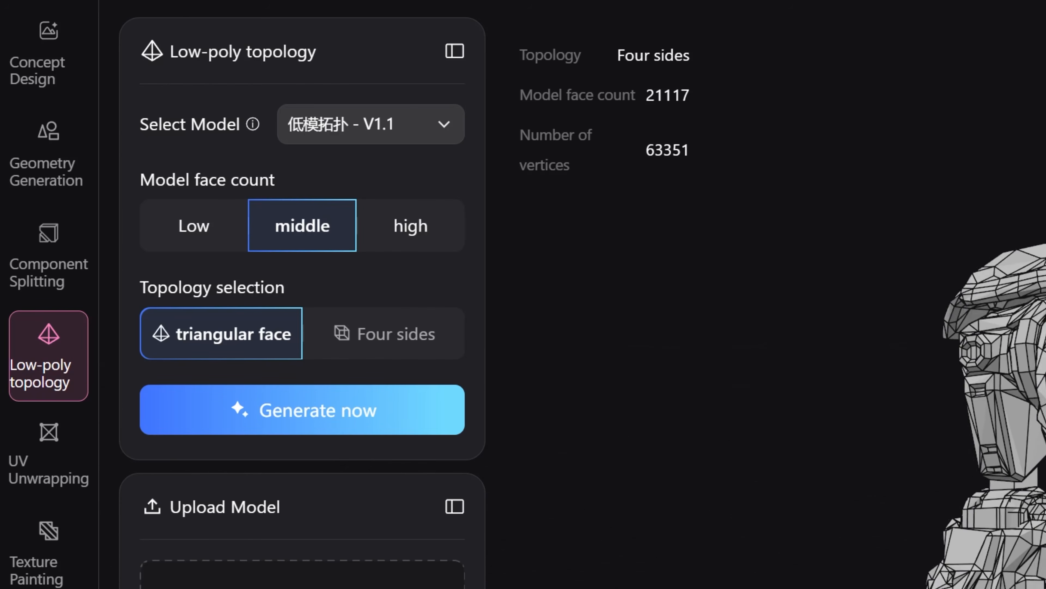
# - Load the Four sides low-poly robot asset and inspect its wireframe up close
pyautogui.moveTo(1045, 545)
pyautogui.mouseDown()
pyautogui.moveTo(1028, 530)
pyautogui.moveTo(770, 537)
pyautogui.moveTo(1045, 560)
pyautogui.mouseUp()
pyautogui.scroll(5, 989, 412)
pyautogui.moveTo(948, 371); pyautogui.dragTo(1030, 371)
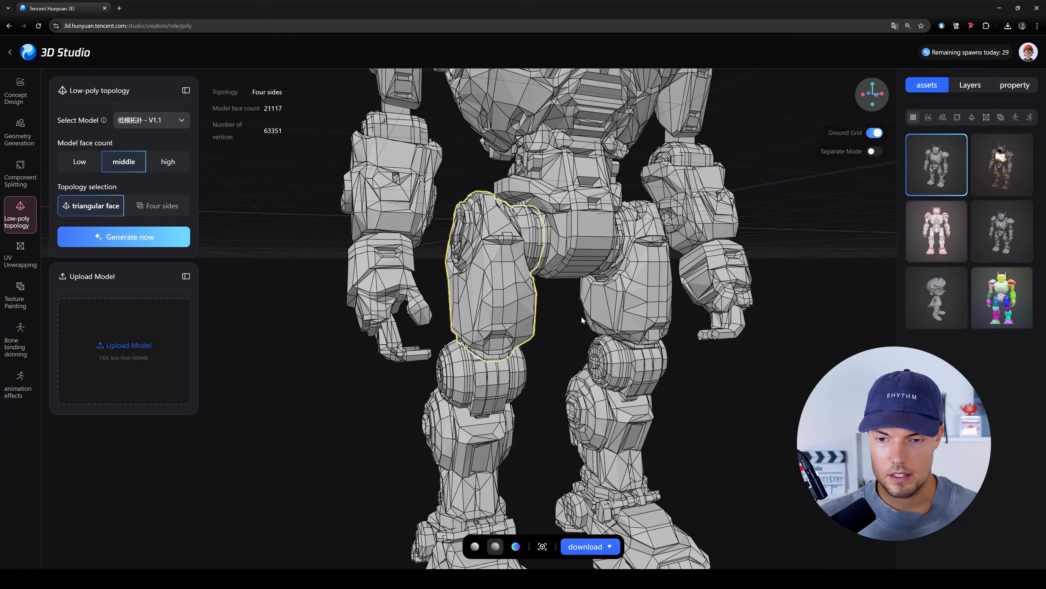
pyautogui.moveTo(581, 316); pyautogui.dragTo(660, 218)
pyautogui.scroll(-5, 545, 291)
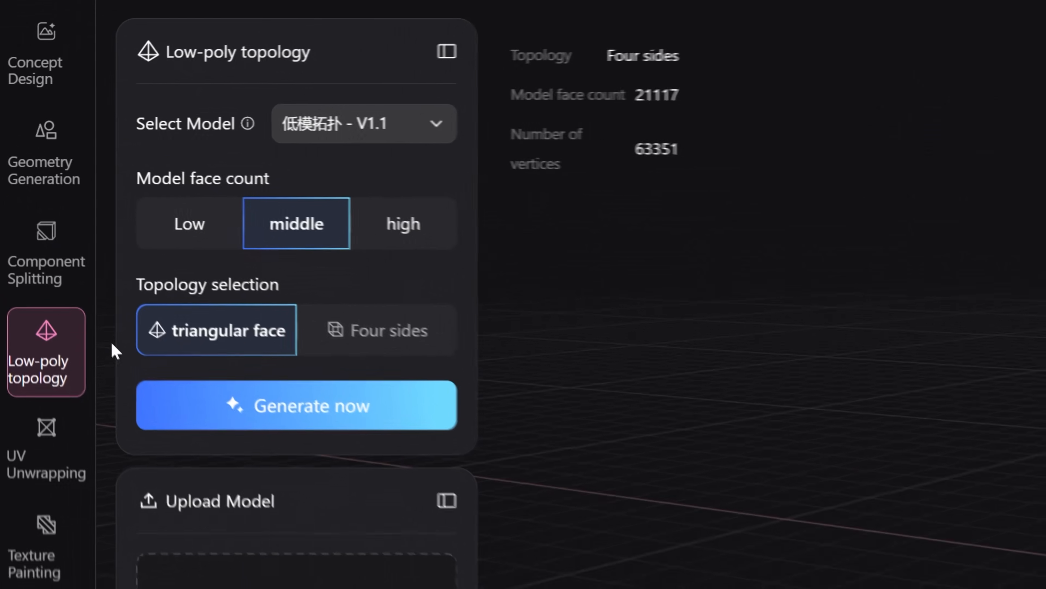
# - Open the UV-unwrapped robot asset in UV Unwrapping and select a rectangular UV strip to locate it on the leg
pyautogui.click(50, 457)
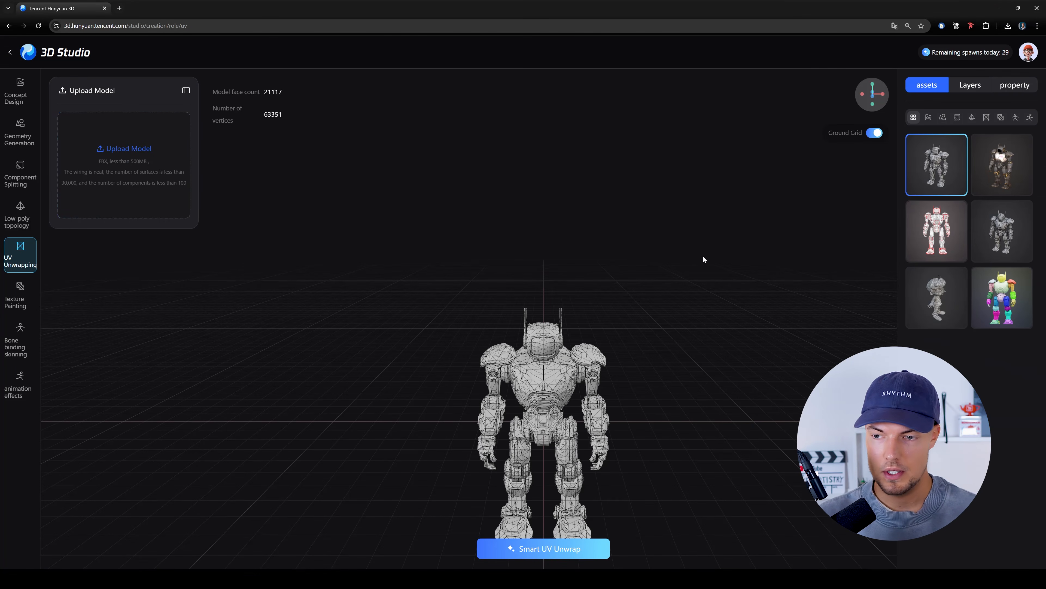
pyautogui.click(941, 247)
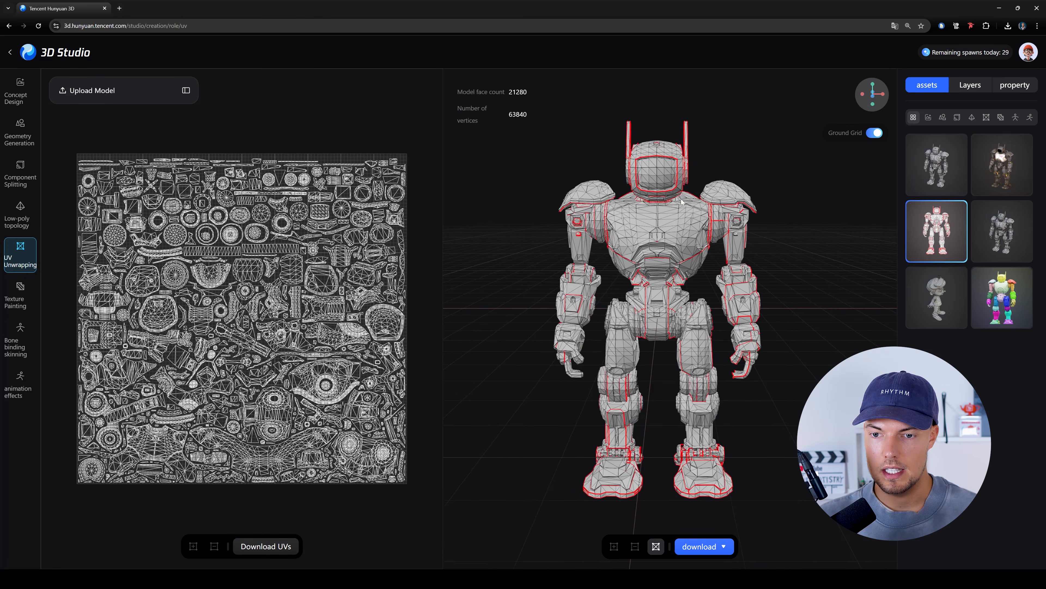
pyautogui.moveTo(815, 271); pyautogui.dragTo(455, 335)
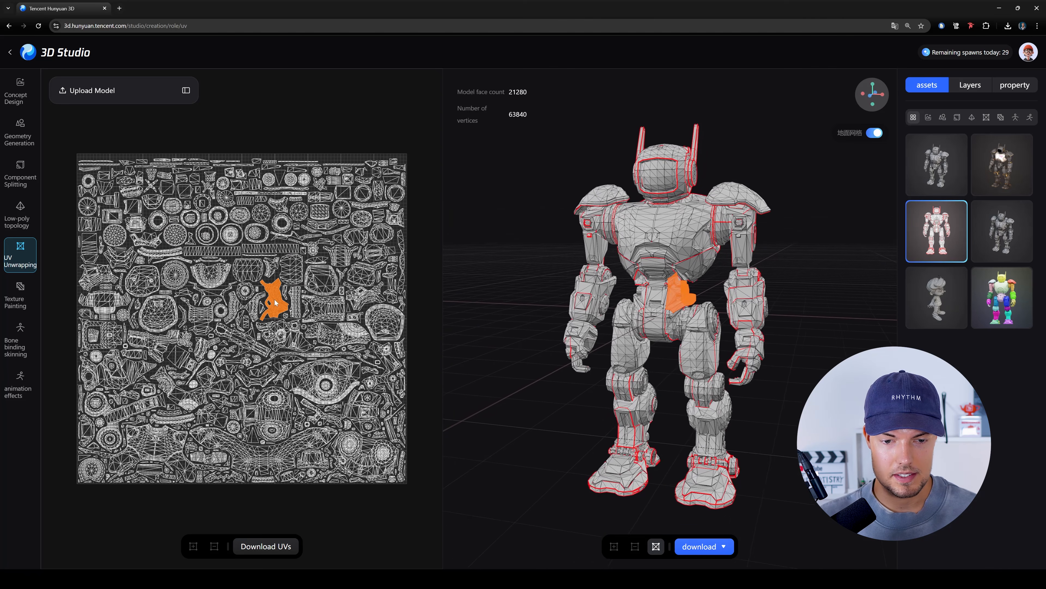
pyautogui.click(272, 251)
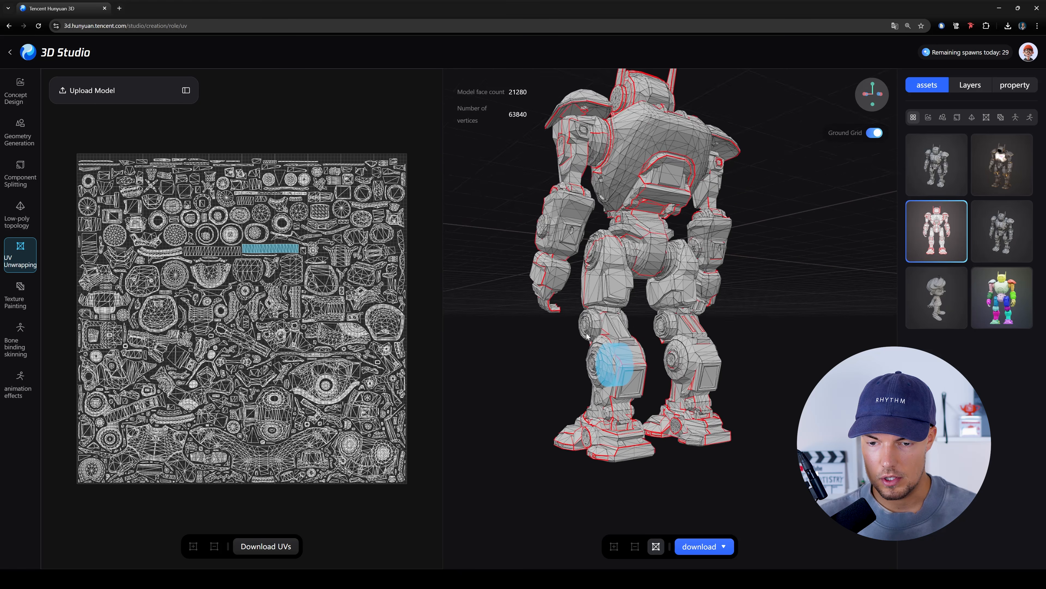
# - Select the large eye-shaped UV island to locate it on the robot's thigh
pyautogui.moveTo(685, 341); pyautogui.dragTo(511, 324)
pyautogui.scroll(-5, 680, 321)
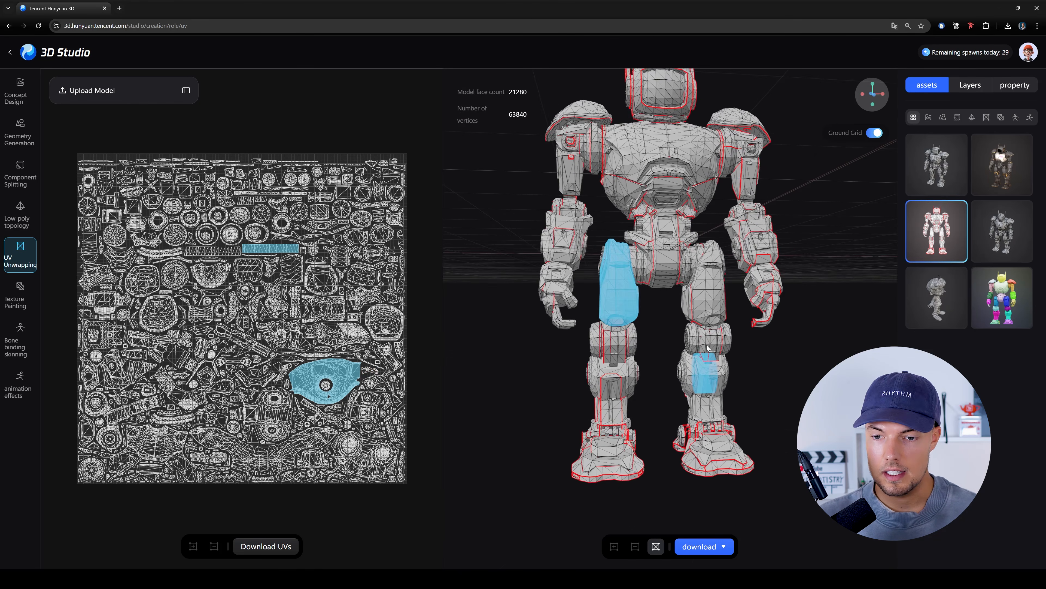
pyautogui.moveTo(706, 345); pyautogui.dragTo(671, 332)
pyautogui.scroll(5, 626, 306)
pyautogui.moveTo(626, 304); pyautogui.dragTo(763, 314)
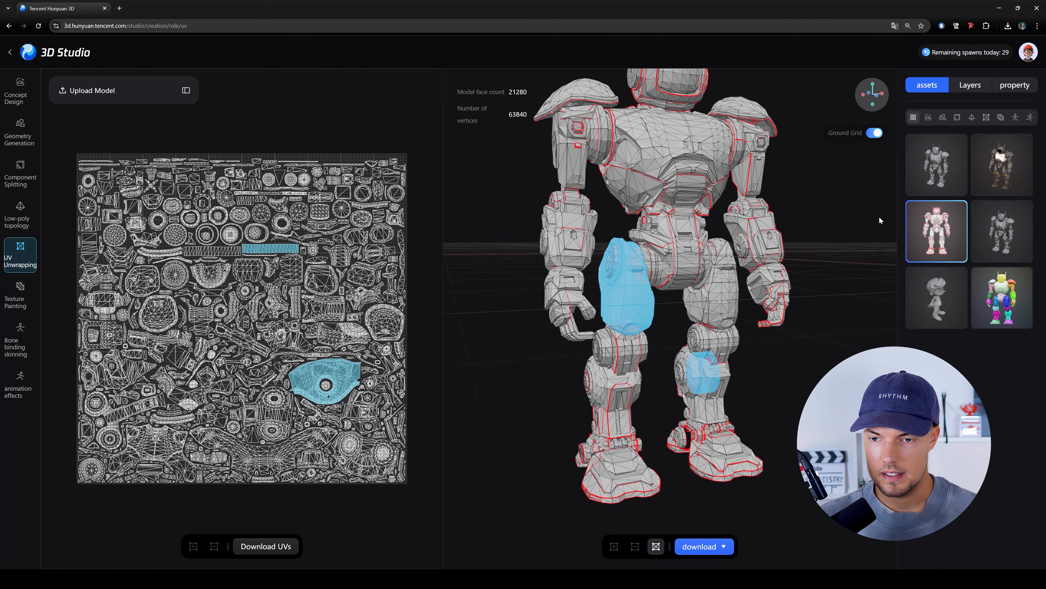
# - Examine the red UV seams and highlighted islands across the robot's head, torso, arms and legs
pyautogui.scroll(5, 809, 225)
pyautogui.scroll(-5, 810, 225)
pyautogui.moveTo(732, 242); pyautogui.dragTo(662, 171)
pyautogui.scroll(3, 638, 171)
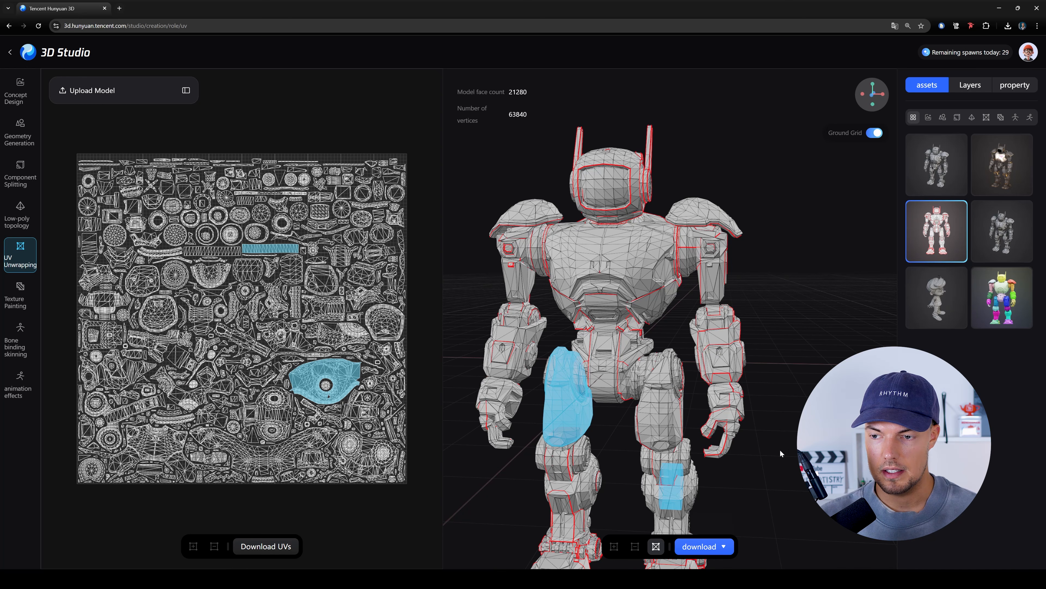
pyautogui.moveTo(780, 453); pyautogui.dragTo(515, 453)
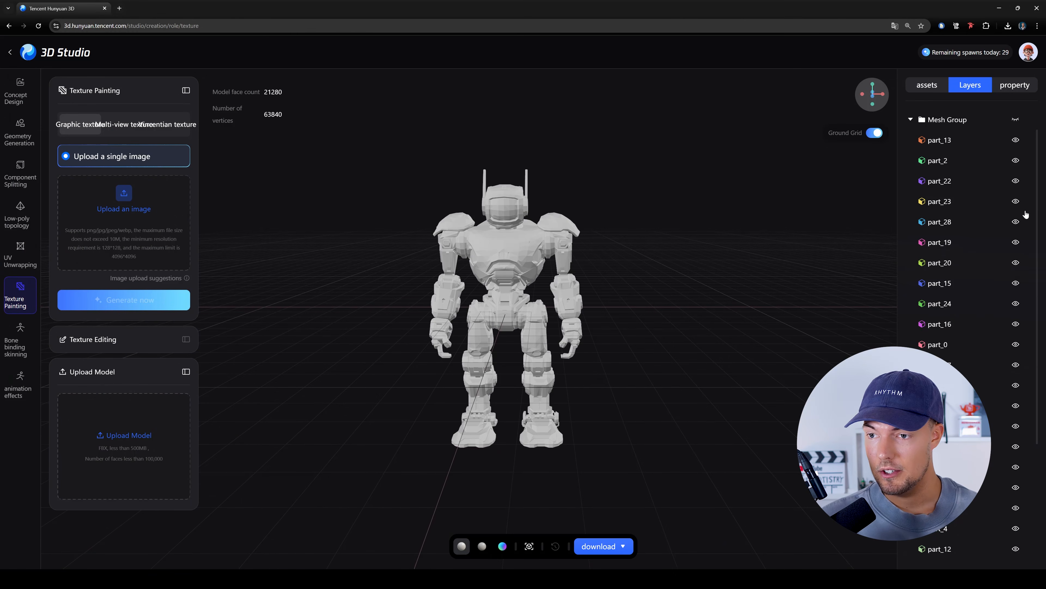
# - Inspect the low-poly robot in Texture Painting and upload a single reference image for its graphic texture
pyautogui.click(934, 87)
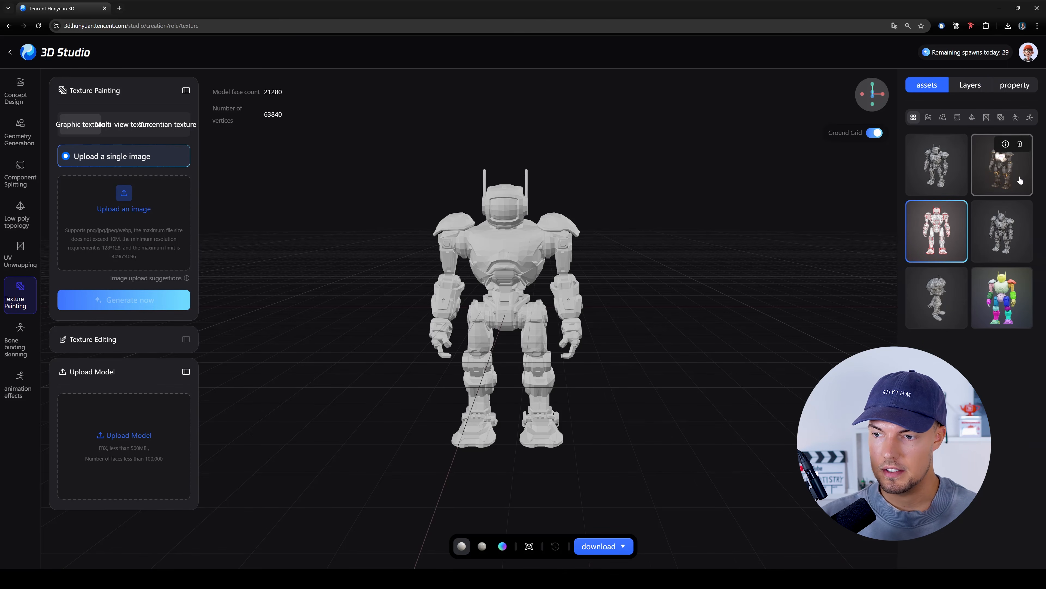
pyautogui.moveTo(556, 251); pyautogui.dragTo(495, 252)
pyautogui.scroll(5, 520, 211)
pyautogui.click(519, 212)
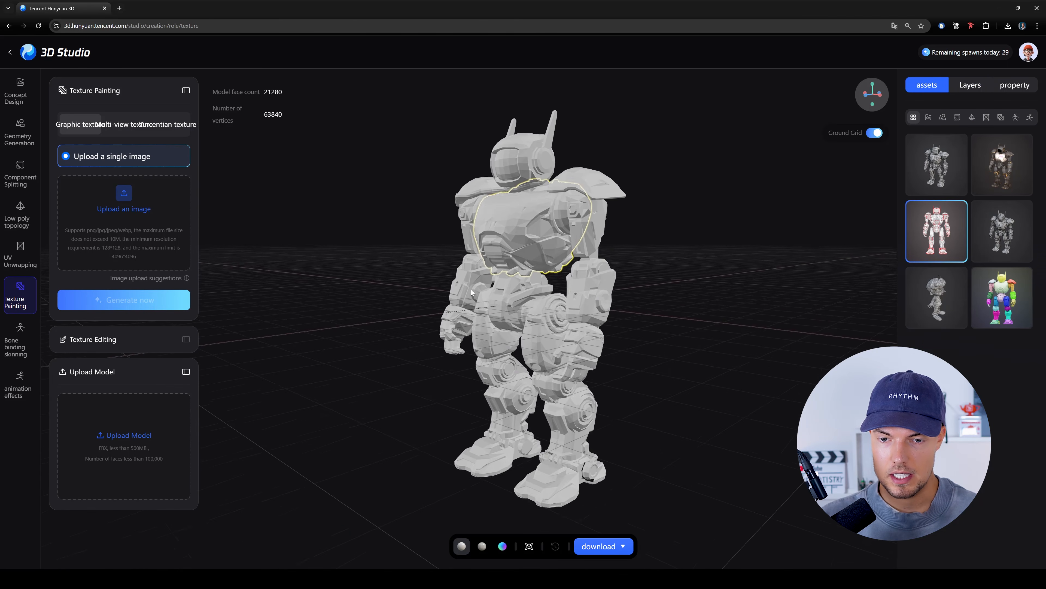
pyautogui.moveTo(522, 213); pyautogui.dragTo(703, 269)
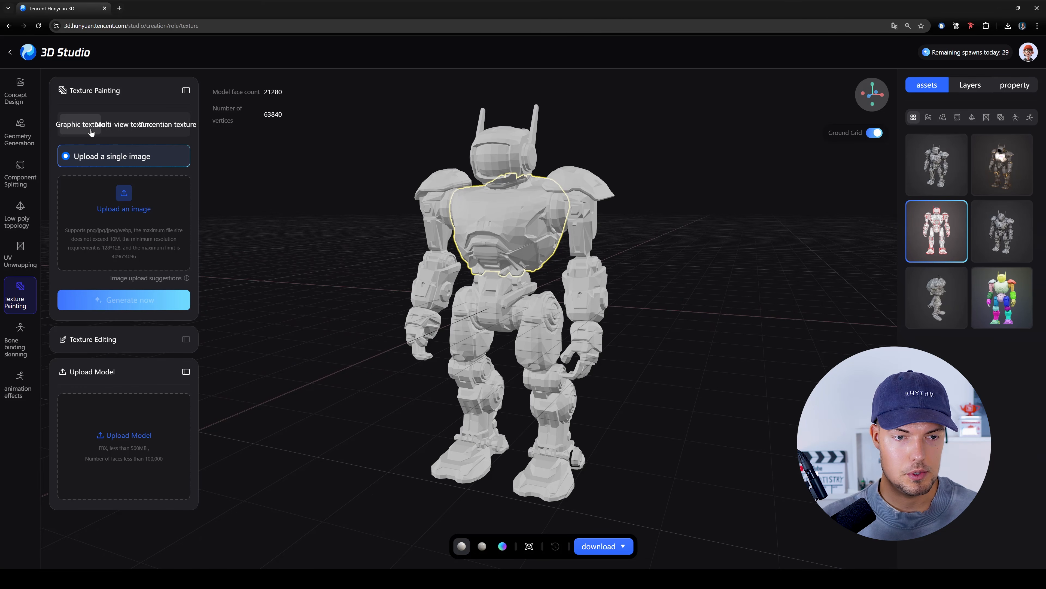
pyautogui.click(124, 207)
pyautogui.doubleClick(187, 247)
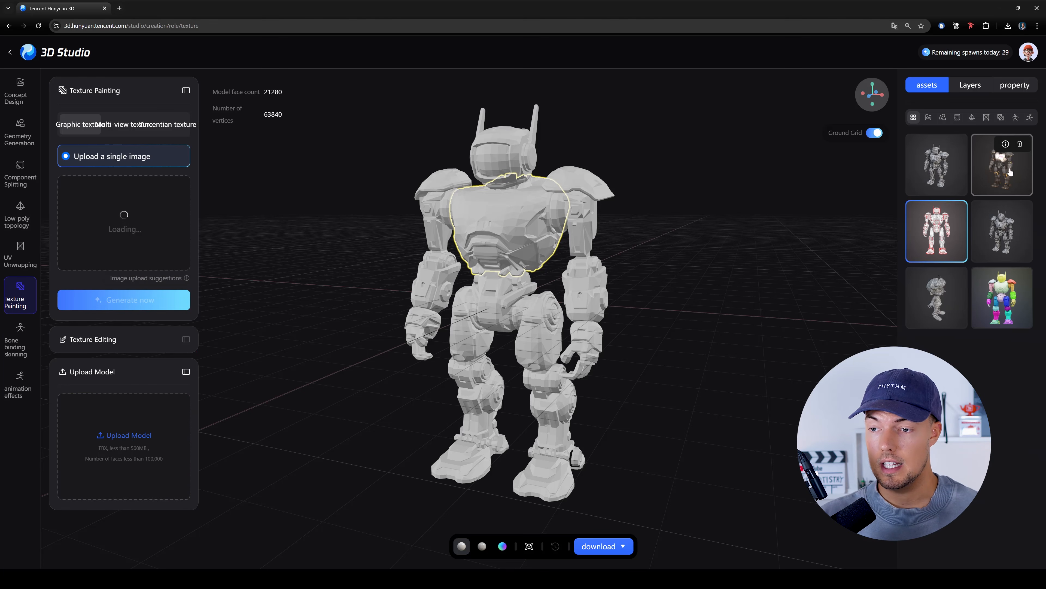
# - Load the textured robot asset in Texture Painting and examine its painted surface up close
pyautogui.click(1002, 164)
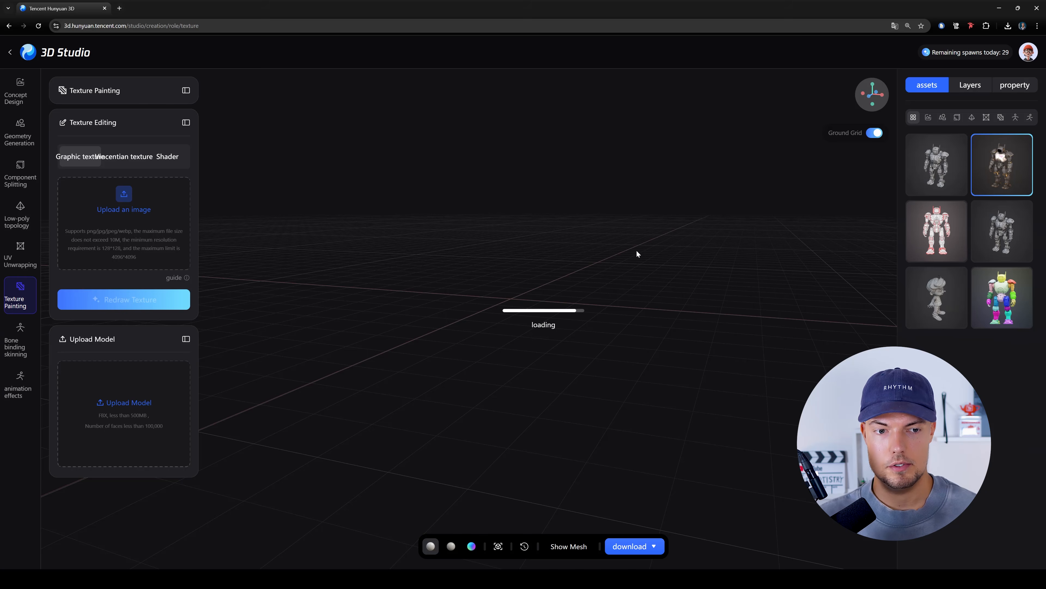
pyautogui.moveTo(515, 253); pyautogui.dragTo(543, 230)
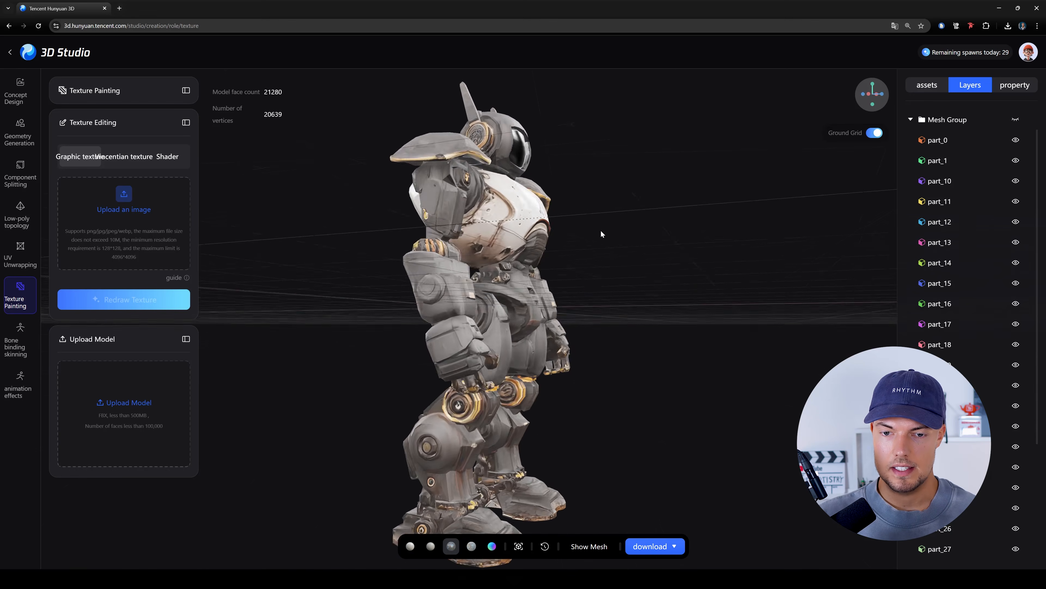
pyautogui.moveTo(684, 295)
pyautogui.mouseDown()
pyautogui.moveTo(642, 301)
pyautogui.moveTo(696, 289)
pyautogui.mouseUp()
pyautogui.scroll(3, 759, 246)
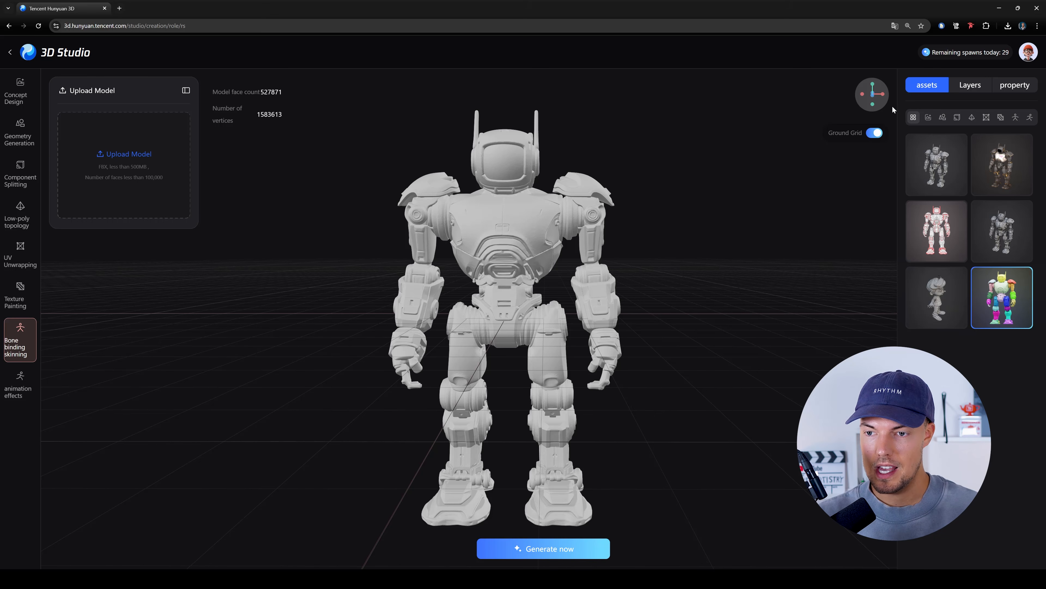
# - Hide the ground grid in Bone binding skinning and start generating the rig for the component-split robot
pyautogui.click(874, 132)
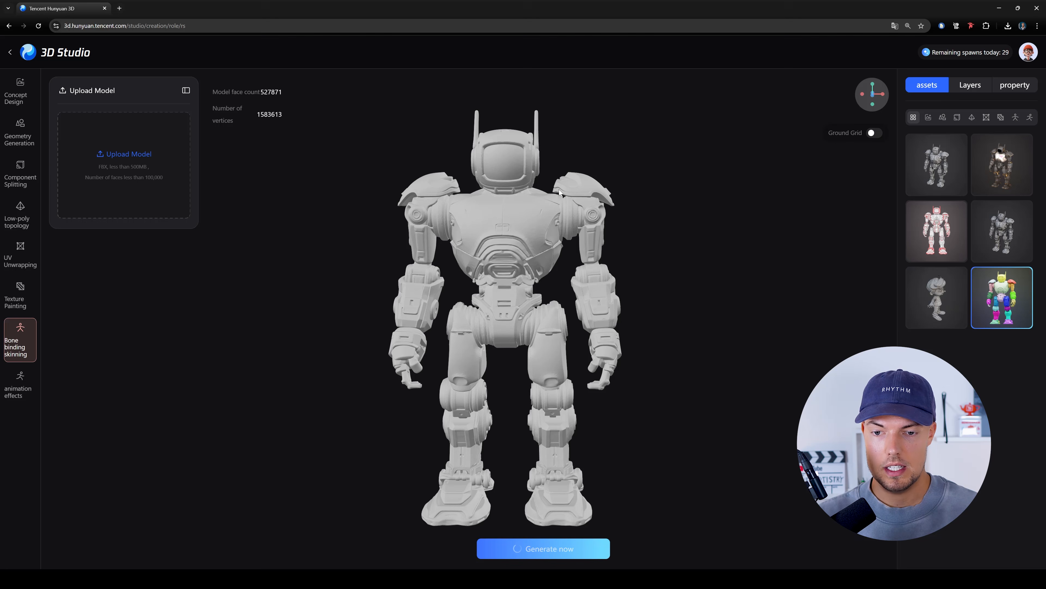
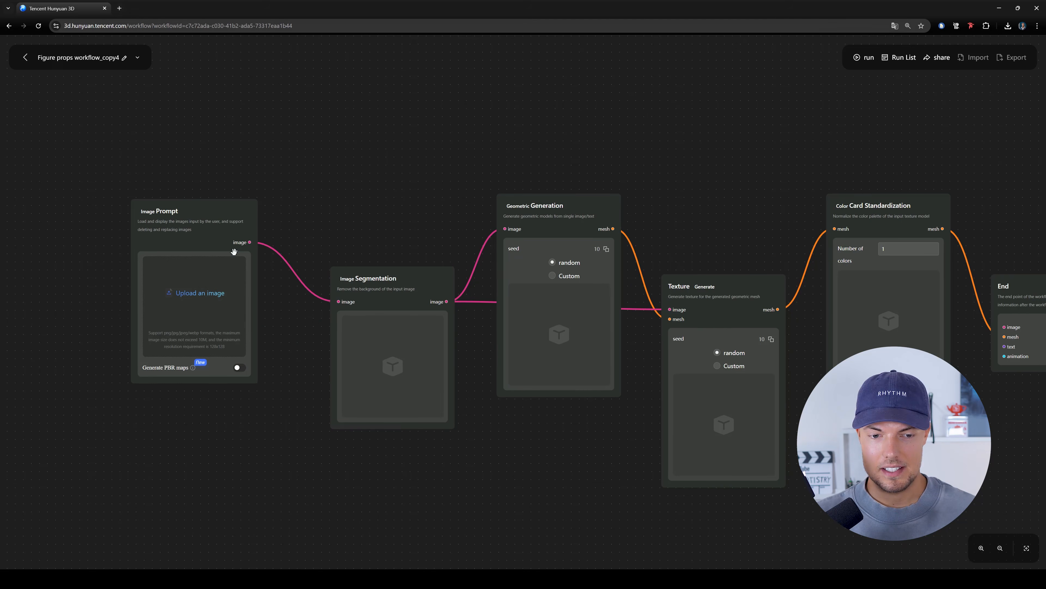
# - Move the Image Prompt and End nodes outward to give the workflow chain more room
pyautogui.moveTo(179, 211); pyautogui.dragTo(165, 229)
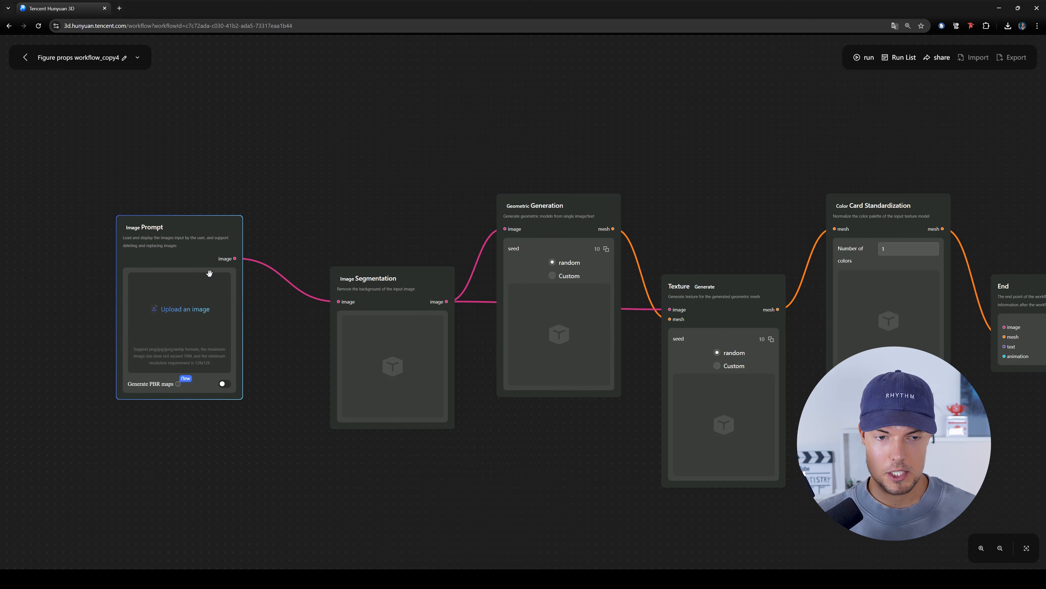
pyautogui.moveTo(270, 334); pyautogui.dragTo(225, 322)
pyautogui.scroll(-2, 225, 322)
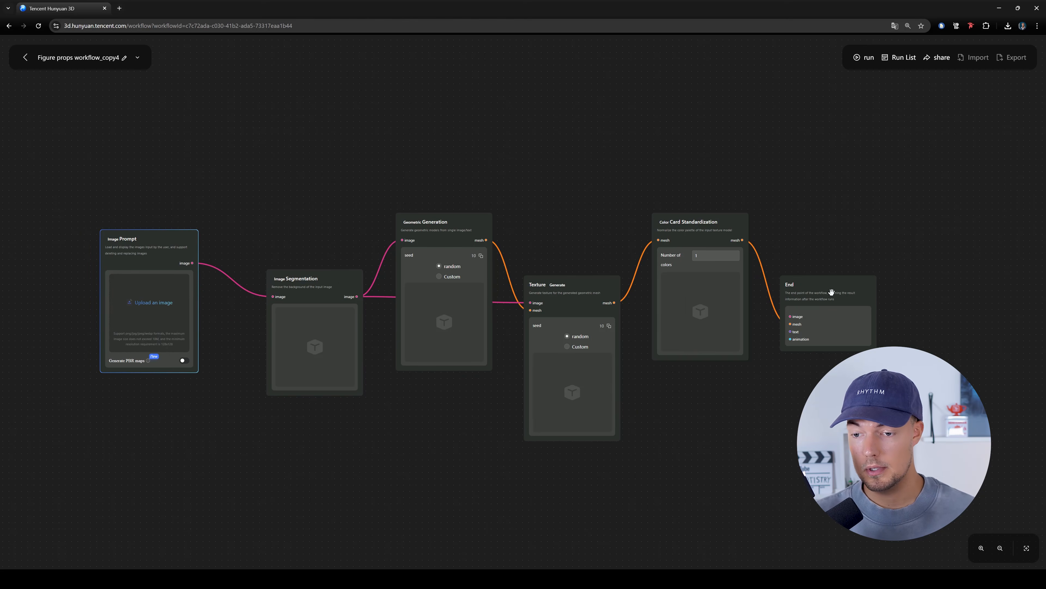
pyautogui.moveTo(827, 288); pyautogui.dragTo(867, 278)
pyautogui.moveTo(546, 230); pyautogui.dragTo(649, 206)
pyautogui.scroll(2, 318, 330)
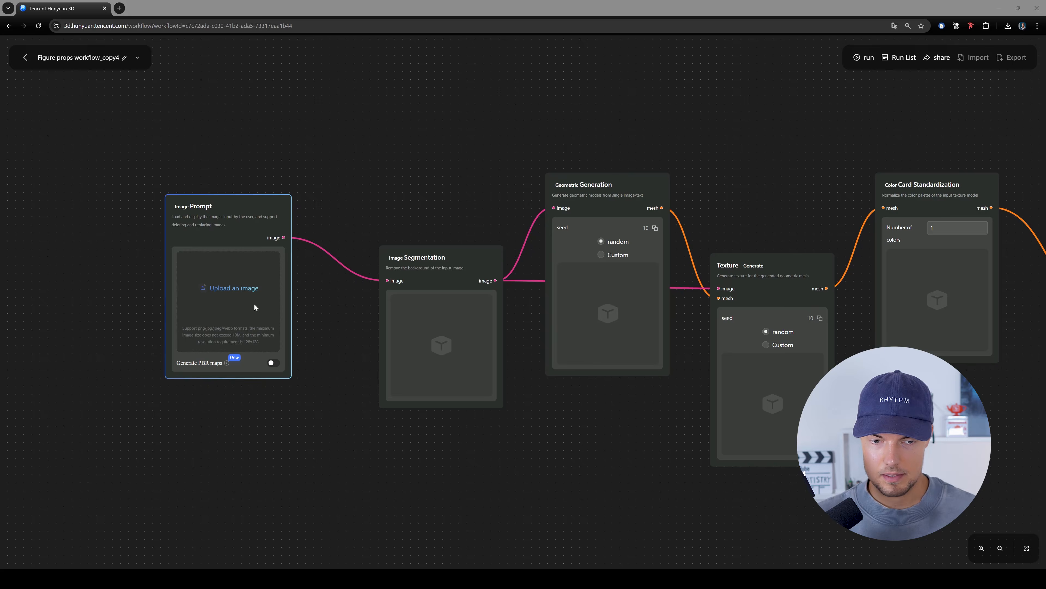
# - Upload the green orc-head hat image to the Image Prompt node and reposition the Image Prompt and Image Segmentation nodes
pyautogui.click(251, 288)
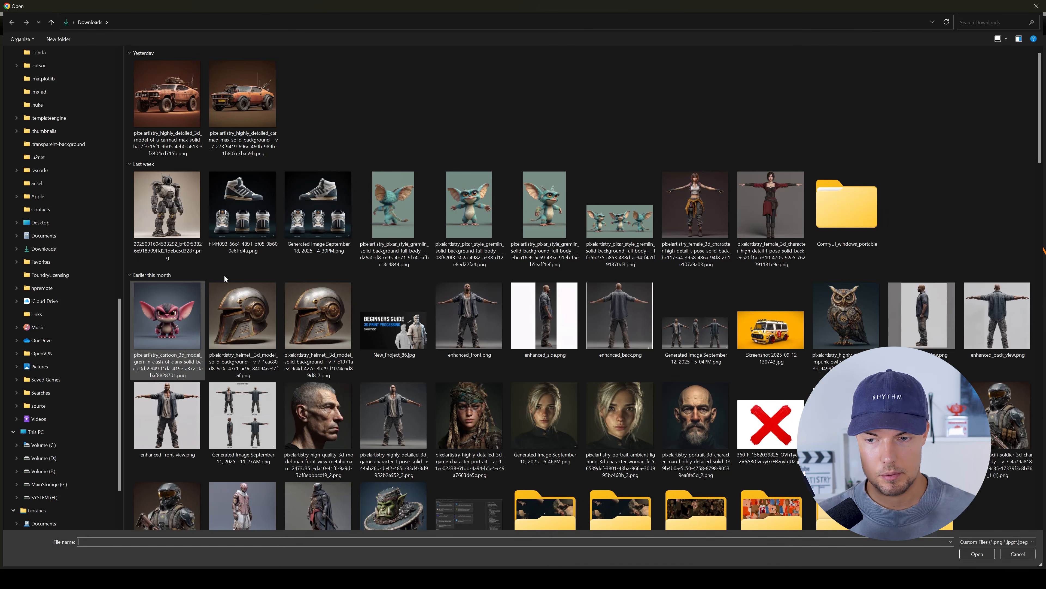
pyautogui.scroll(-3, 412, 330)
pyautogui.doubleClick(396, 367)
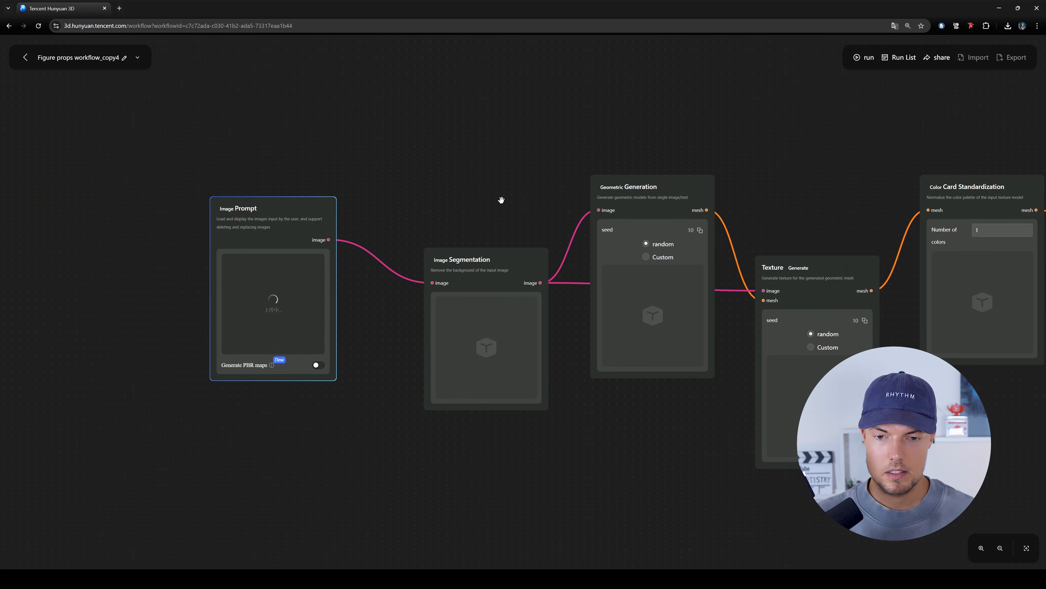
pyautogui.moveTo(458, 254); pyautogui.dragTo(427, 243)
pyautogui.moveTo(258, 299); pyautogui.dragTo(225, 301)
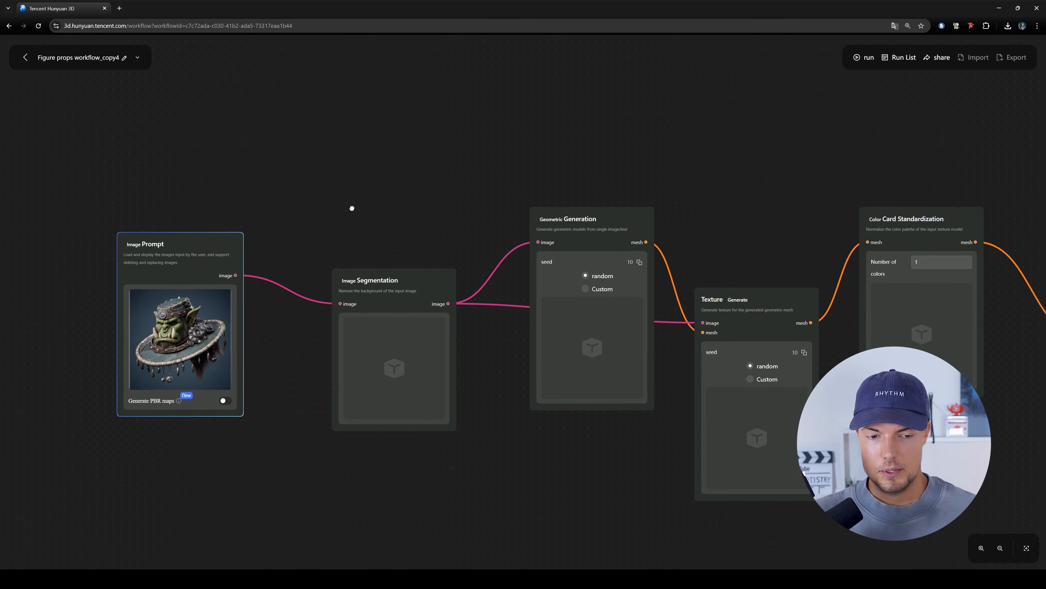
# - Enable Generate PBR maps on the Image Prompt node and run the workflow
pyautogui.moveTo(210, 386)
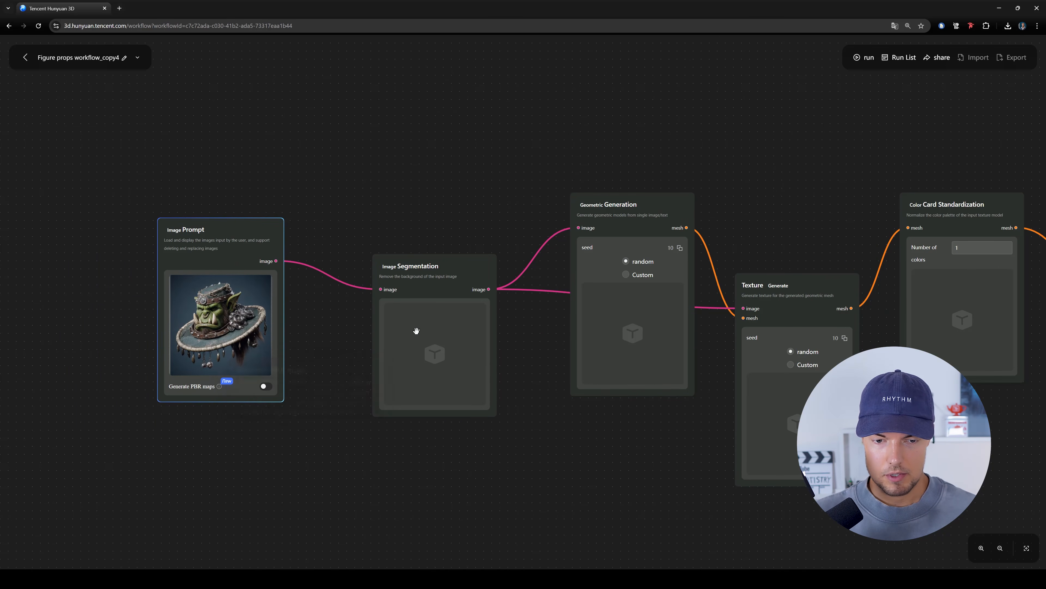
pyautogui.scroll(5, 216, 427)
pyautogui.click(311, 351)
pyautogui.scroll(-5, 367, 413)
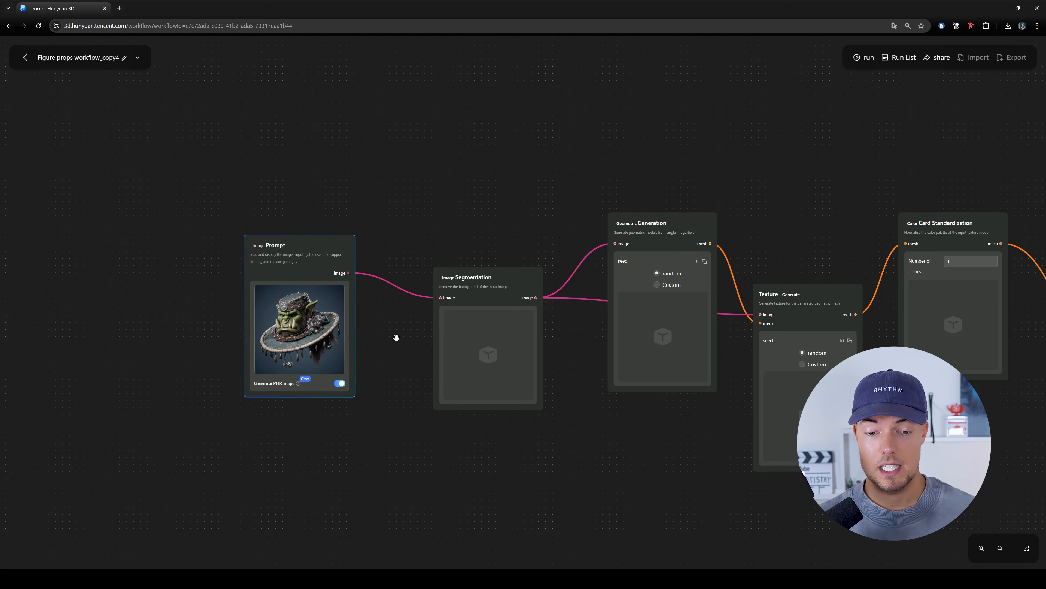
pyautogui.moveTo(678, 230); pyautogui.dragTo(463, 273)
pyautogui.moveTo(634, 155); pyautogui.dragTo(682, 132)
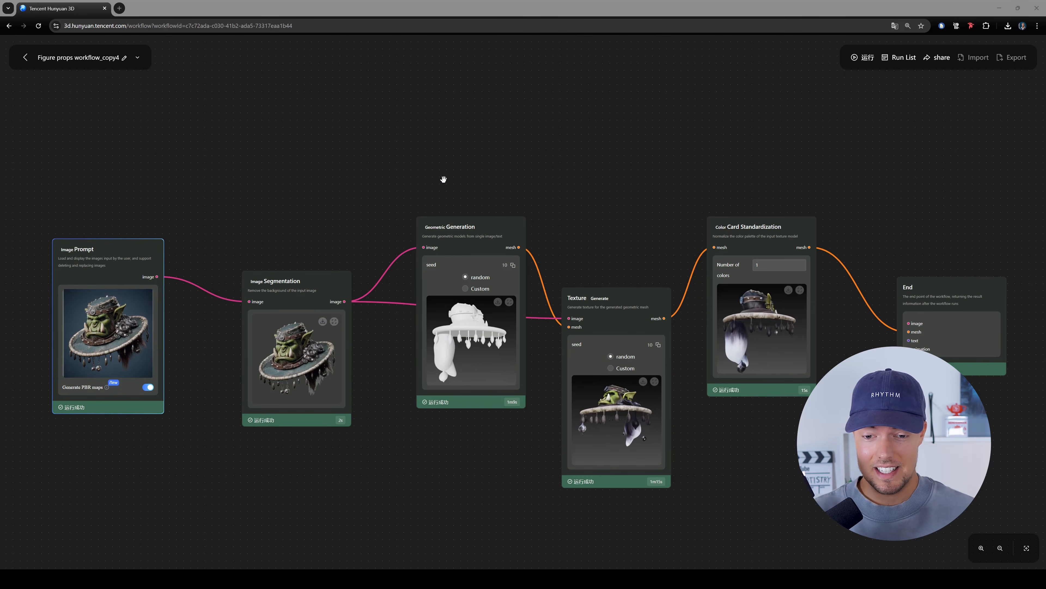
# - Examine the orc hat previews in the Geometric Generation and Texture Generate nodes up close
pyautogui.moveTo(604, 187); pyautogui.dragTo(583, 157)
pyautogui.moveTo(495, 91); pyautogui.dragTo(495, 213)
pyautogui.moveTo(525, 380); pyautogui.dragTo(542, 231)
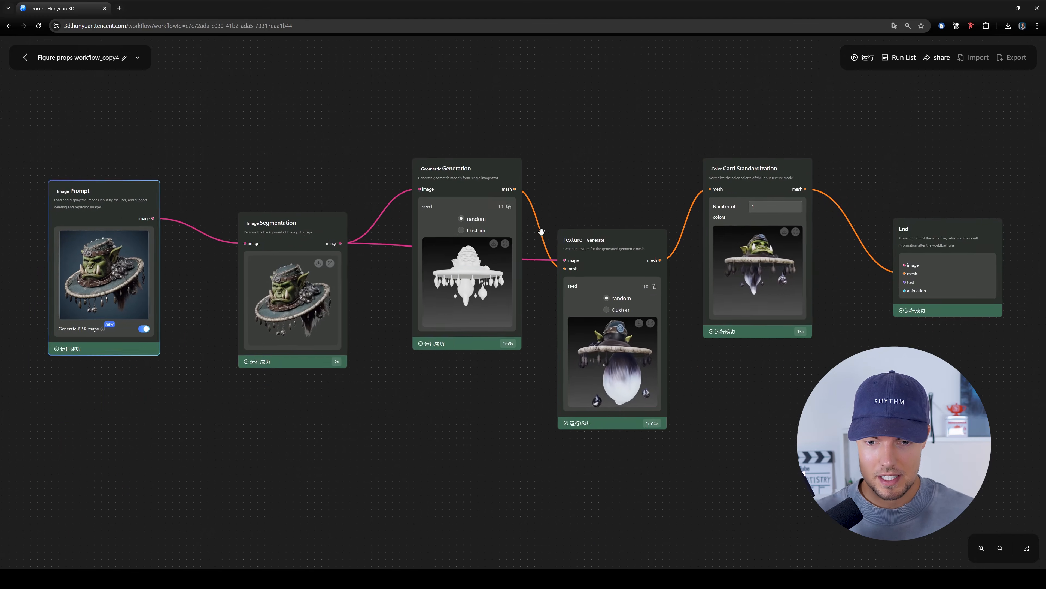
pyautogui.scroll(5, 541, 231)
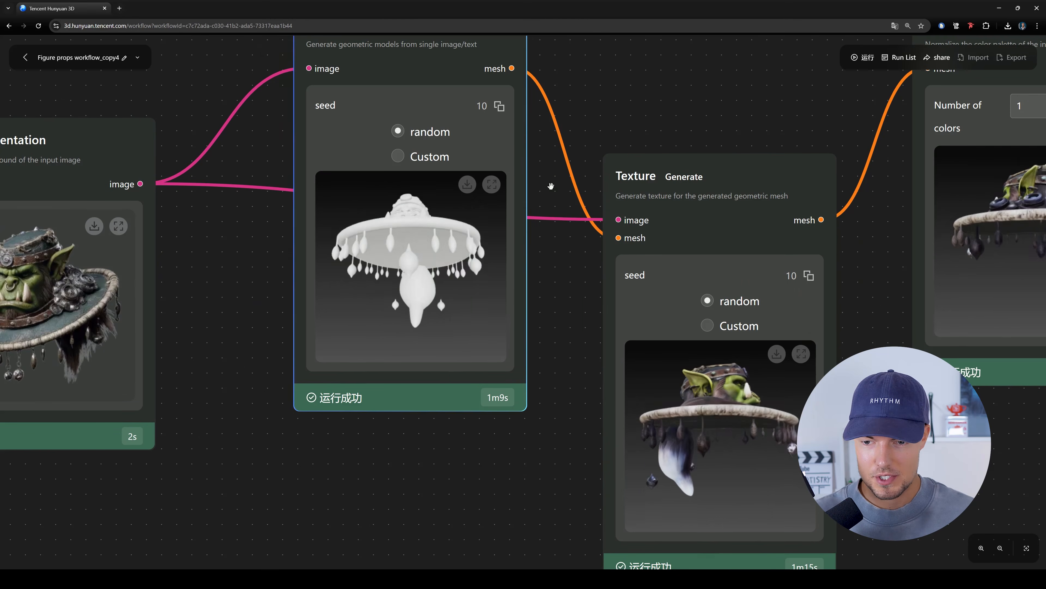
pyautogui.moveTo(552, 187); pyautogui.dragTo(315, 198)
pyautogui.moveTo(619, 315); pyautogui.dragTo(631, 207)
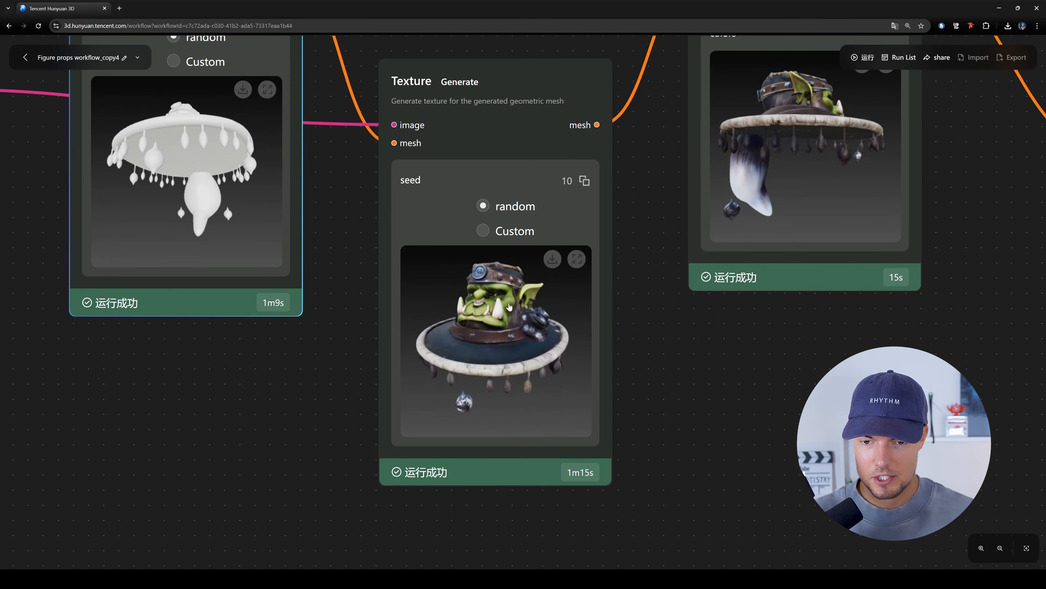
pyautogui.moveTo(509, 307); pyautogui.dragTo(544, 299)
# - Inspect the Color Card Standardization result in the large viewer and check which download formats are offered
pyautogui.scroll(-3, 697, 341)
pyautogui.moveTo(738, 346); pyautogui.dragTo(598, 397)
pyautogui.scroll(-7, 647, 357)
pyautogui.keyDown('ctrl'); pyautogui.scroll(-5, 637, 346); pyautogui.keyUp('ctrl')
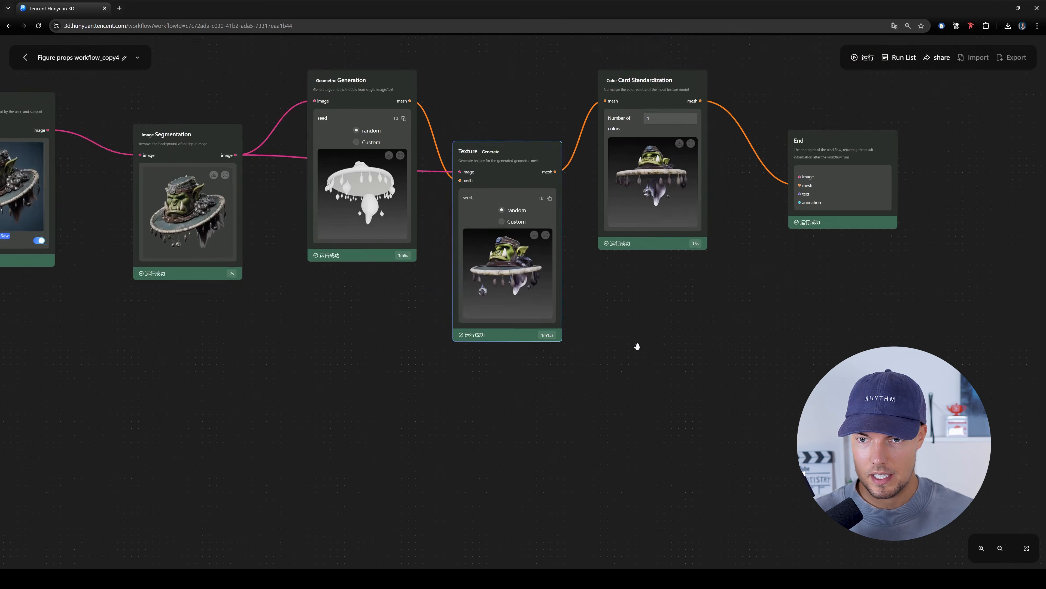
pyautogui.keyDown('ctrl'); pyautogui.scroll(-1, 638, 347); pyautogui.keyUp('ctrl')
pyautogui.hscroll(3, 638, 347)
pyautogui.scroll(4, 637, 346)
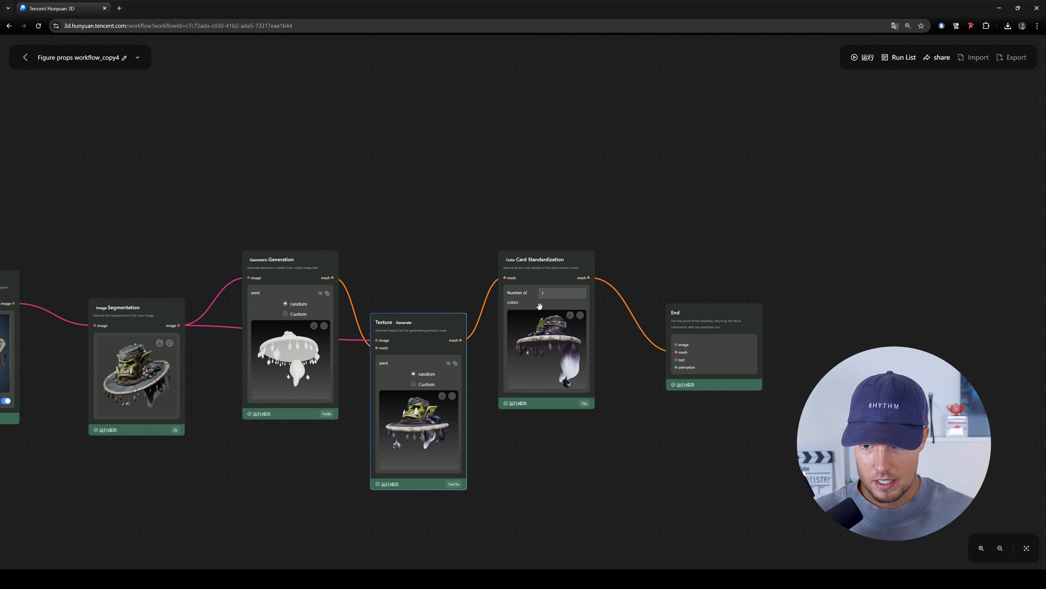
pyautogui.rightClick(530, 304)
pyautogui.rightClick(514, 328)
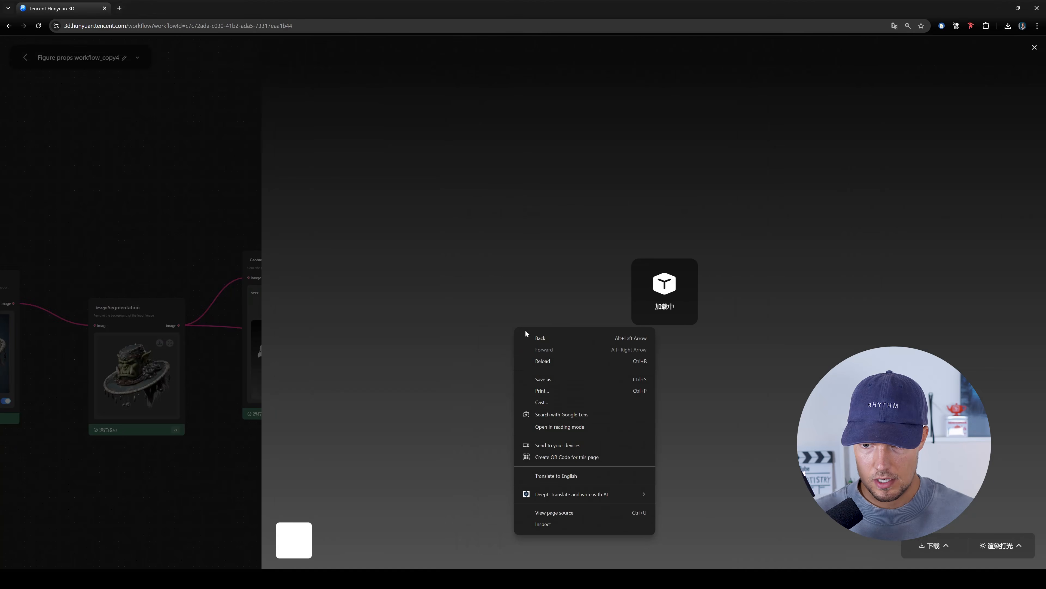
pyautogui.moveTo(717, 254); pyautogui.dragTo(760, 369)
pyautogui.scroll(4, 672, 296)
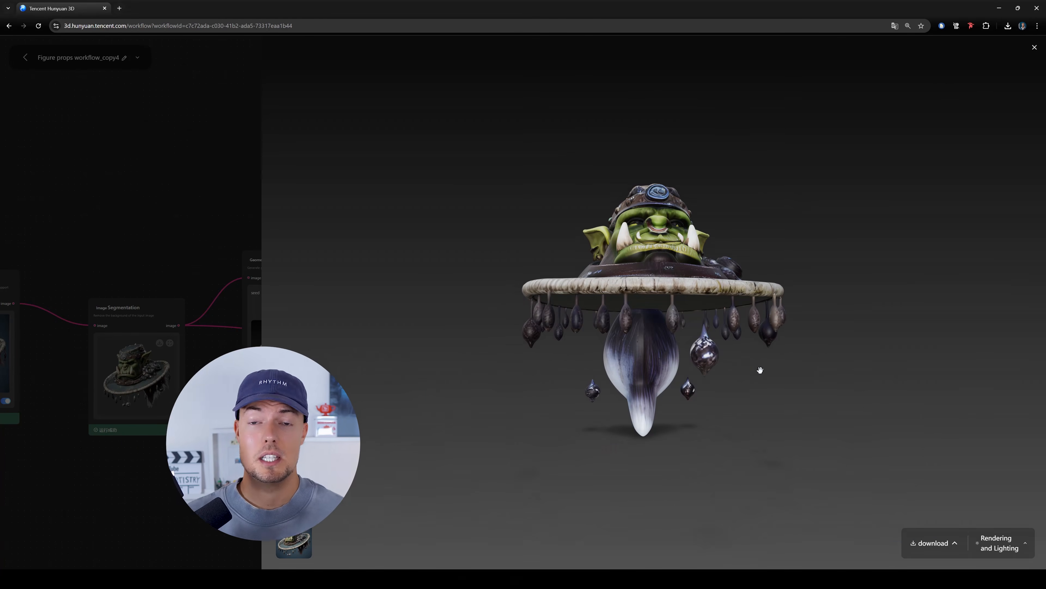
pyautogui.click(933, 544)
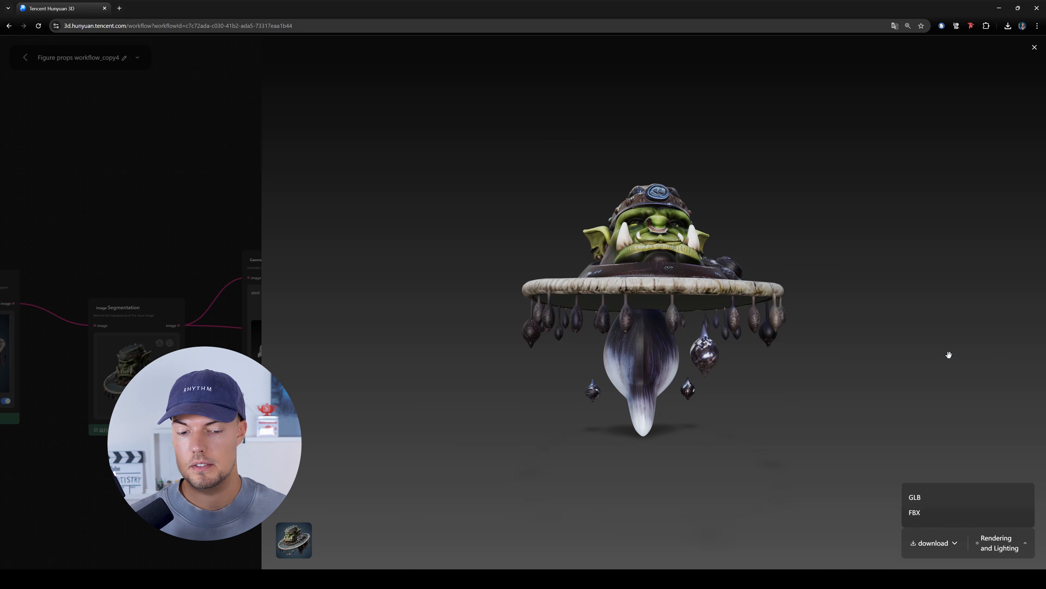
pyautogui.click(1035, 47)
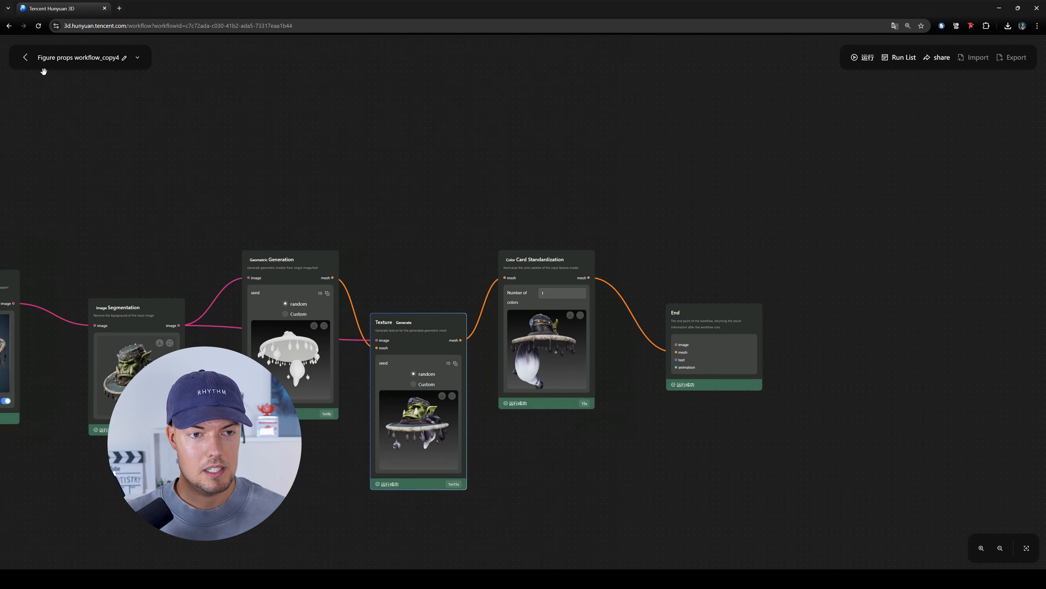
# - Return to the My Workflow overview and translate the page into English
pyautogui.click(26, 57)
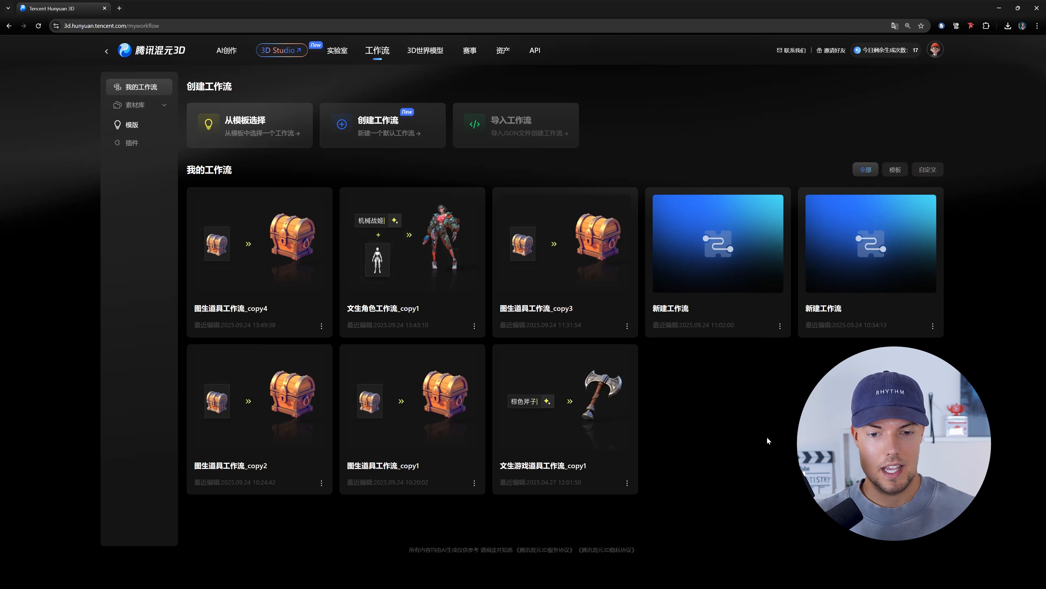
pyautogui.click(895, 27)
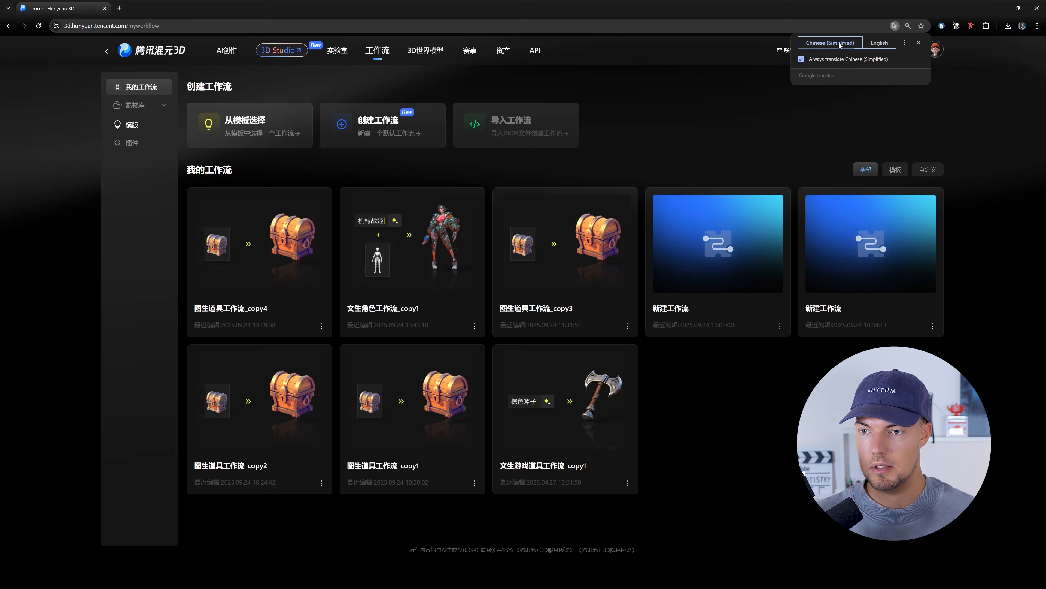
pyautogui.click(888, 44)
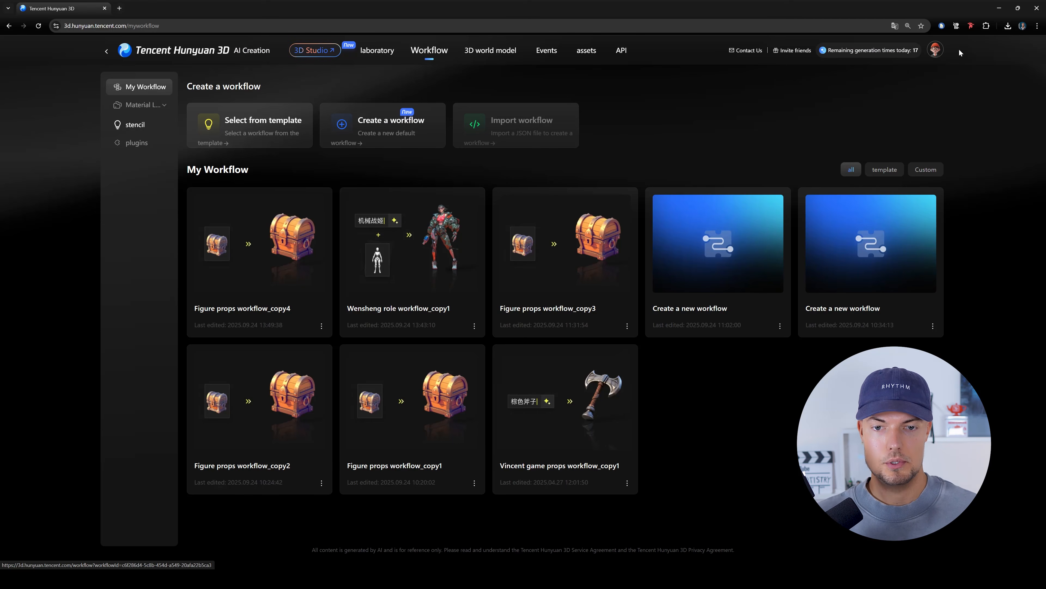
# - Create a new blank workflow and add a Load Image node from the Basic Node category
pyautogui.click(406, 128)
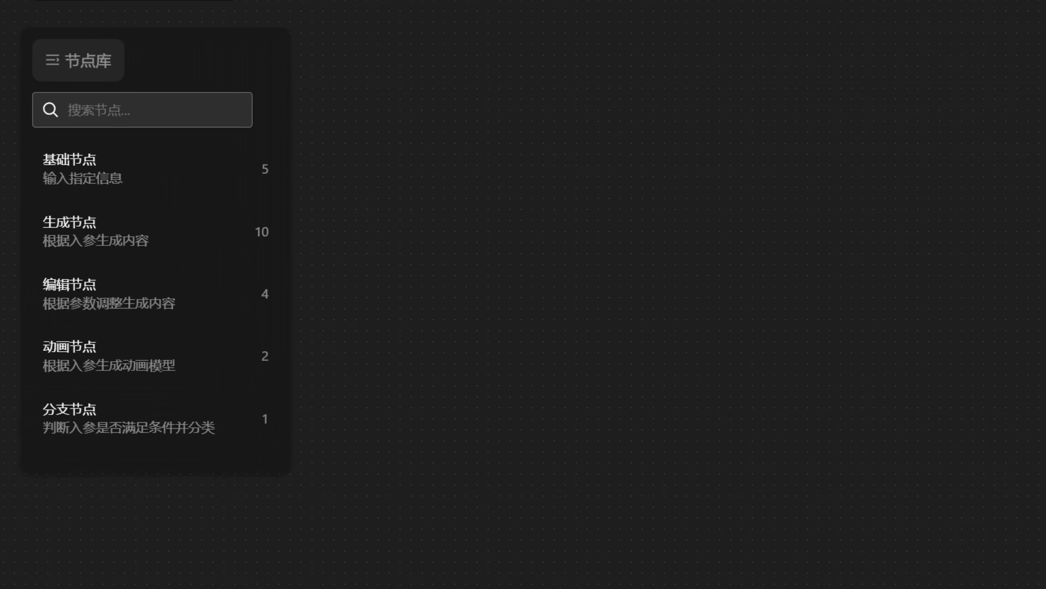
pyautogui.click(192, 168)
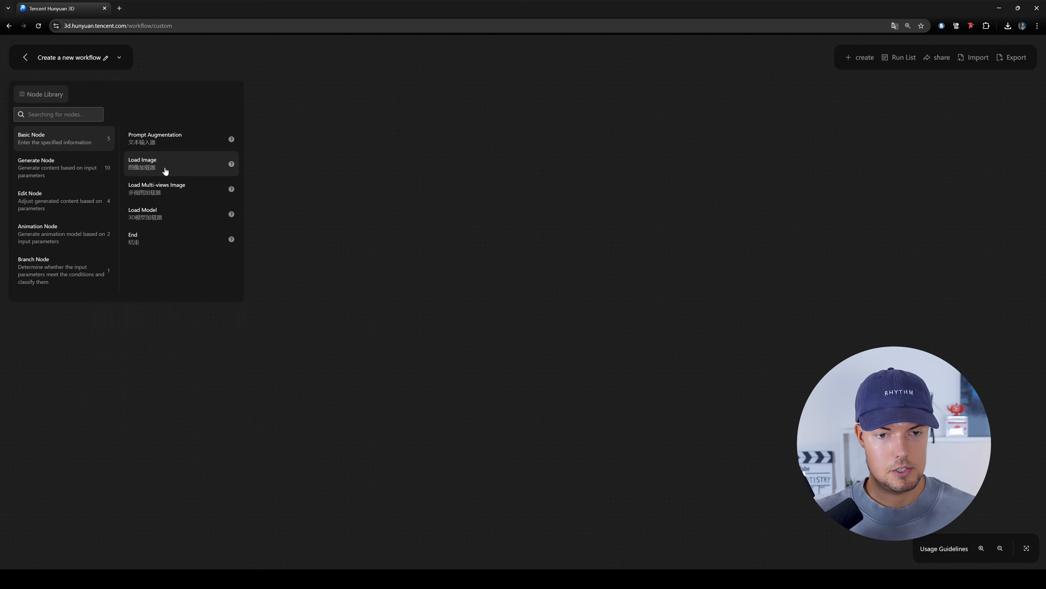
pyautogui.click(165, 171)
pyautogui.moveTo(664, 305); pyautogui.dragTo(573, 279)
pyautogui.scroll(3, 528, 292)
pyautogui.moveTo(524, 374); pyautogui.dragTo(549, 222)
pyautogui.scroll(4, 545, 271)
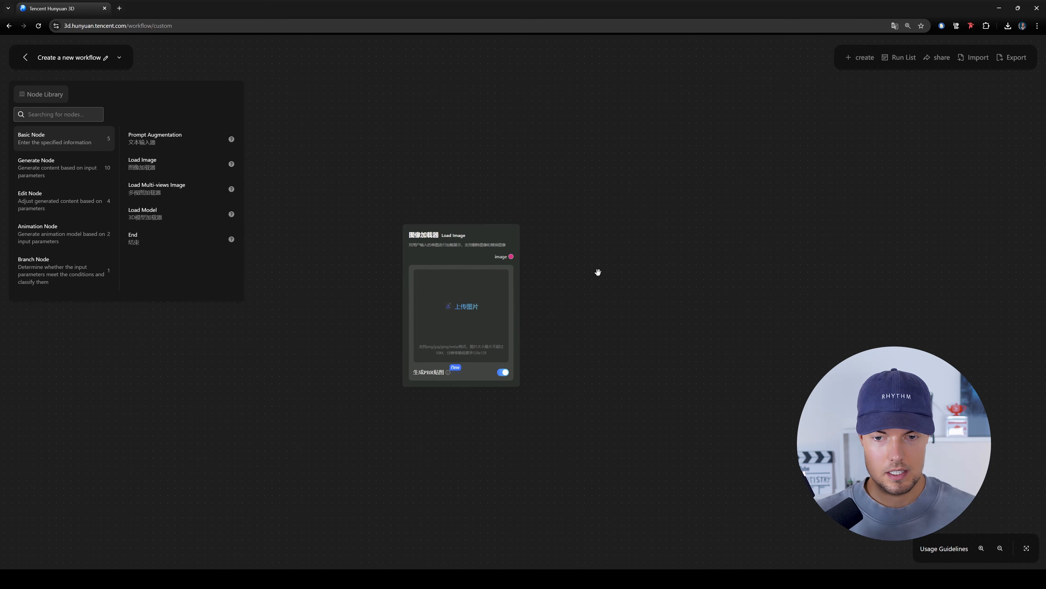
pyautogui.moveTo(582, 271); pyautogui.dragTo(521, 274)
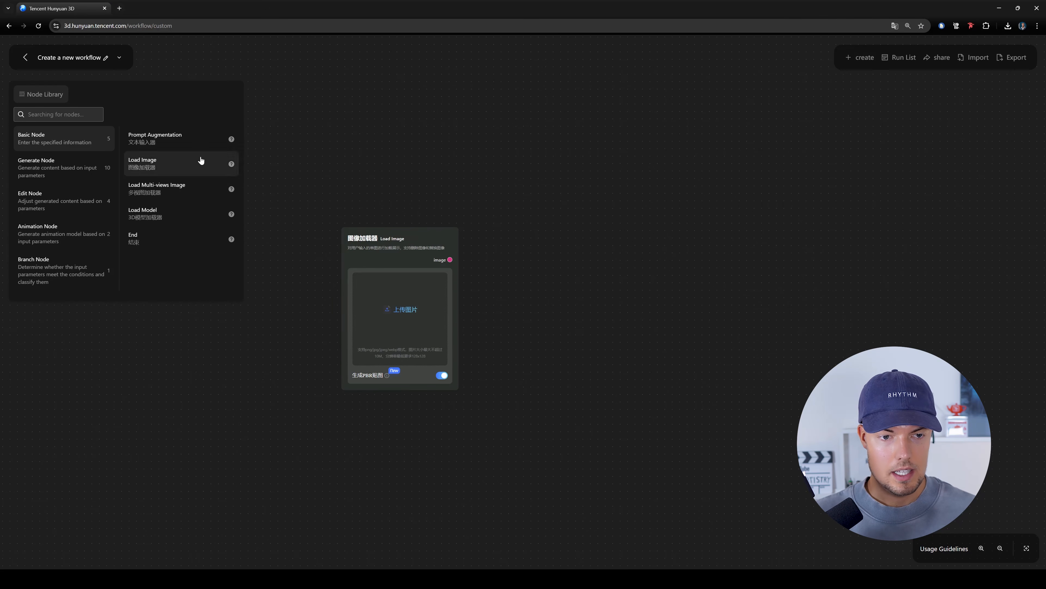
# - Add a Geometric Generation node and space it well apart from the Load Image node
pyautogui.click(68, 171)
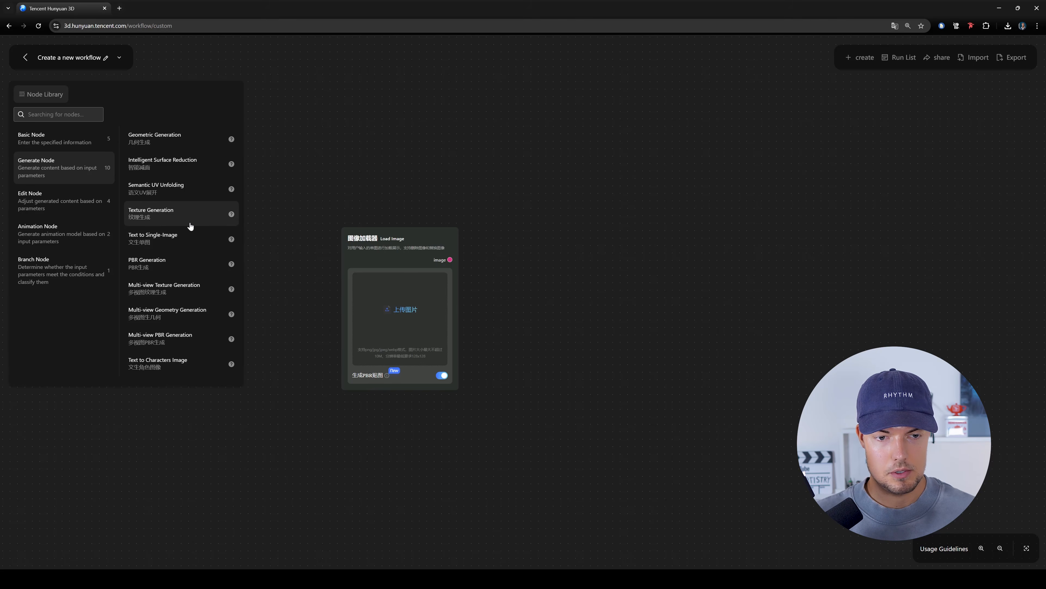
pyautogui.click(182, 145)
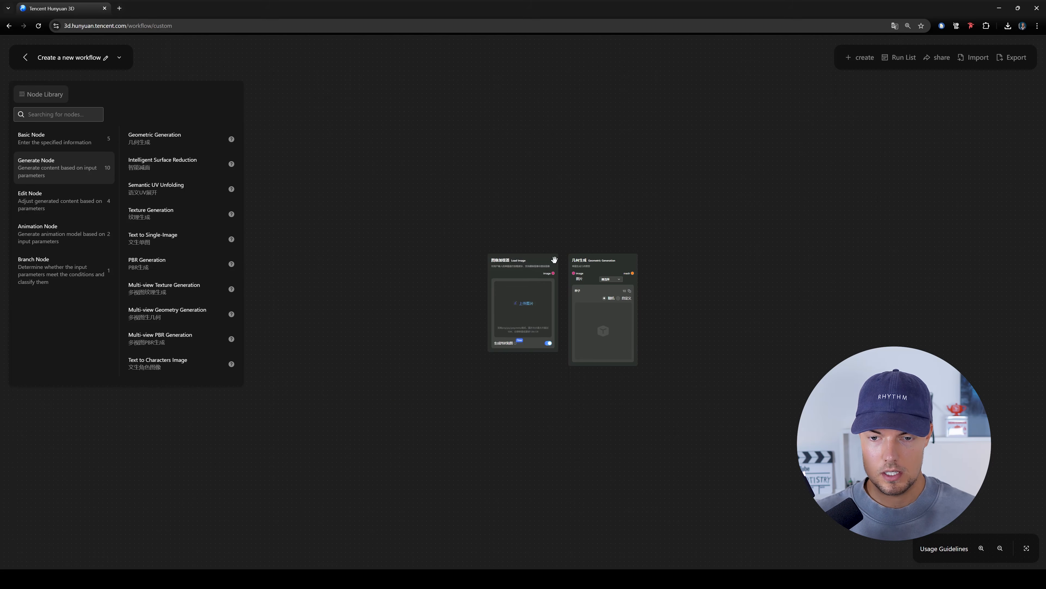
pyautogui.moveTo(517, 266); pyautogui.dragTo(474, 267)
pyautogui.moveTo(537, 285); pyautogui.dragTo(475, 278)
pyautogui.scroll(5, 484, 302)
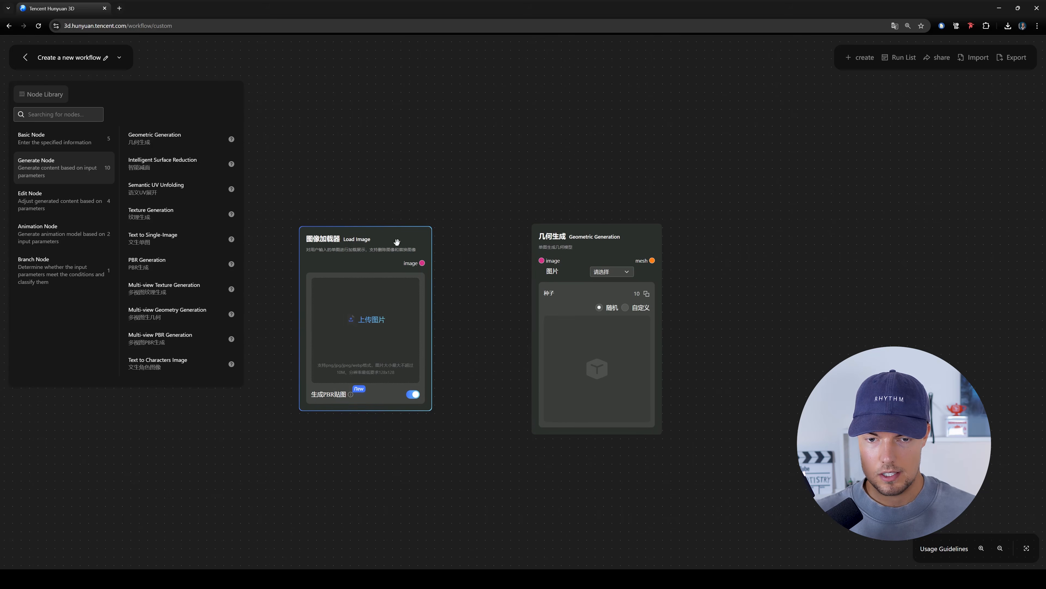
pyautogui.moveTo(594, 247); pyautogui.dragTo(570, 244)
pyautogui.moveTo(714, 337); pyautogui.dragTo(634, 316)
pyautogui.scroll(-2, 634, 316)
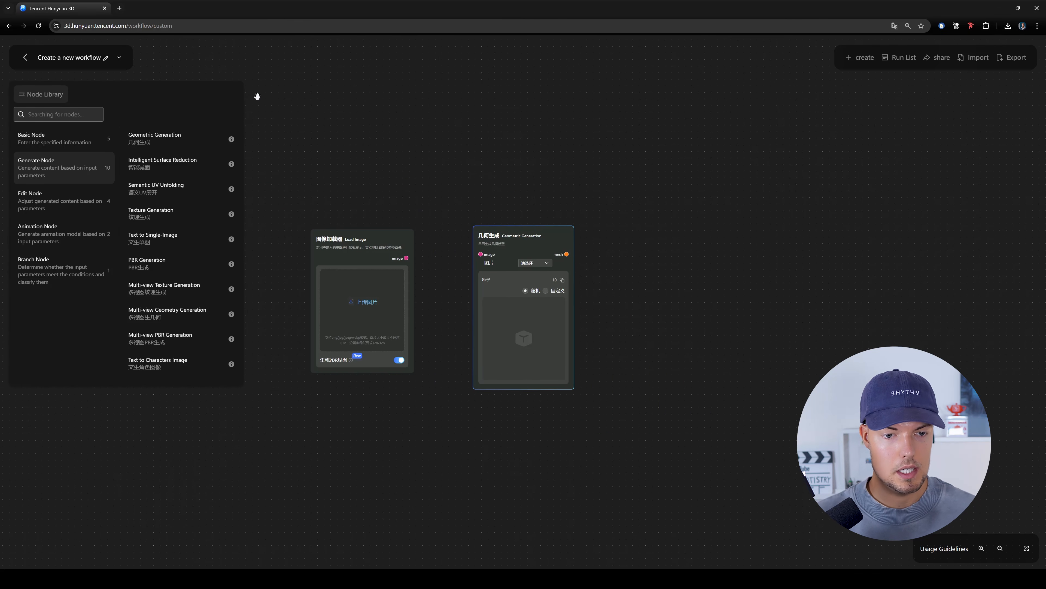
pyautogui.moveTo(487, 244); pyautogui.dragTo(601, 247)
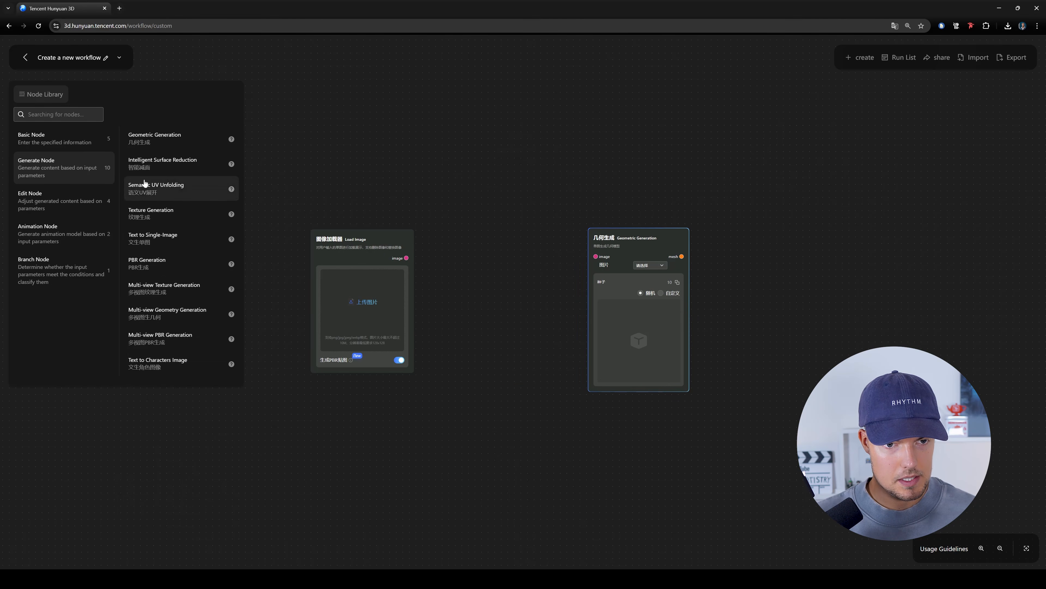
# - Add an Image Segmentation node and place it between the Load Image and Geometric Generation nodes
pyautogui.click(69, 196)
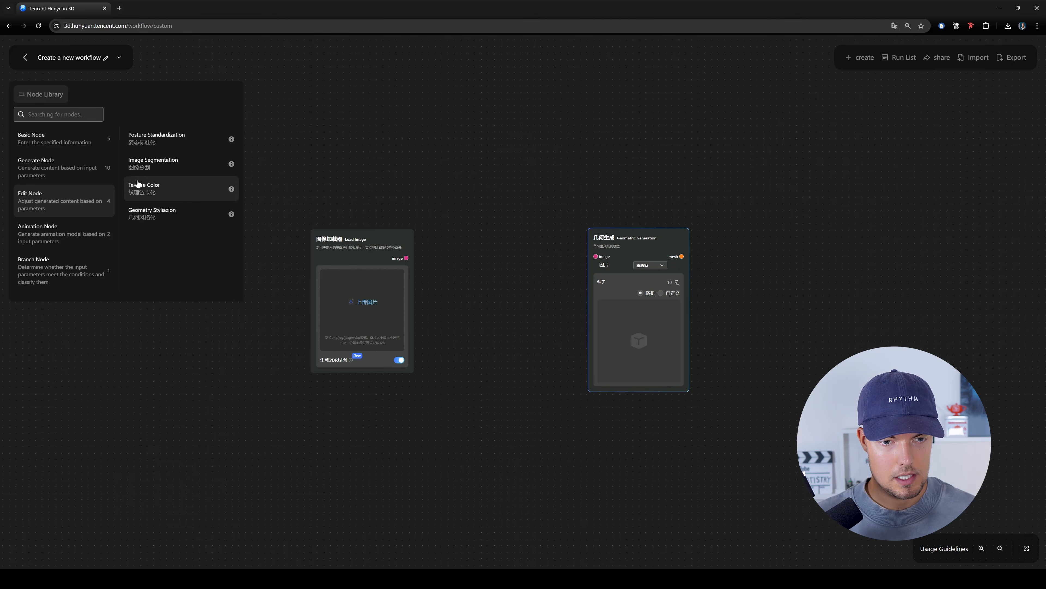
pyautogui.click(161, 166)
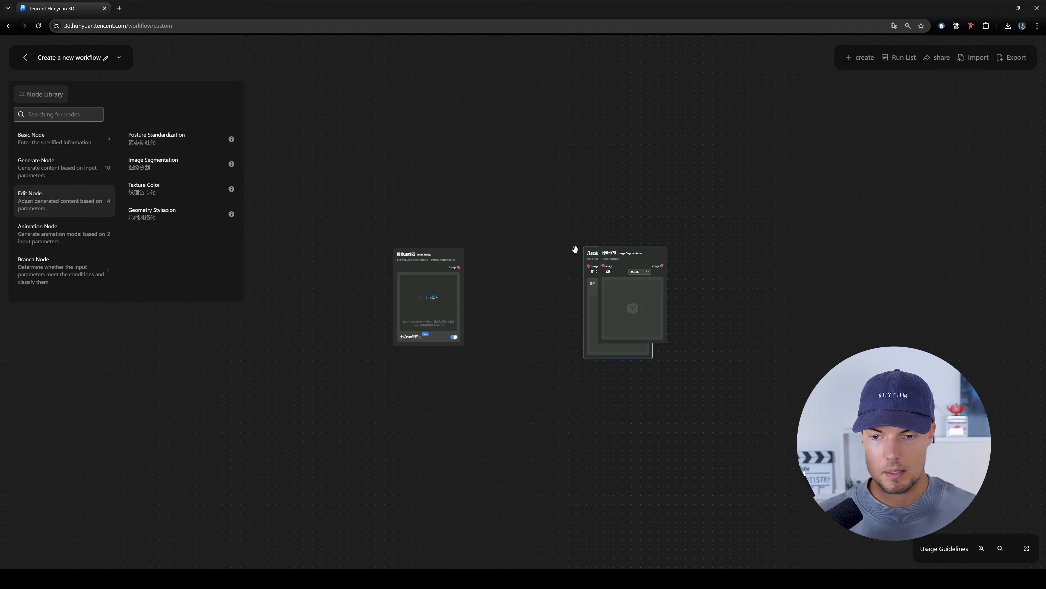
pyautogui.moveTo(544, 219); pyautogui.dragTo(523, 182)
pyautogui.scroll(5, 515, 206)
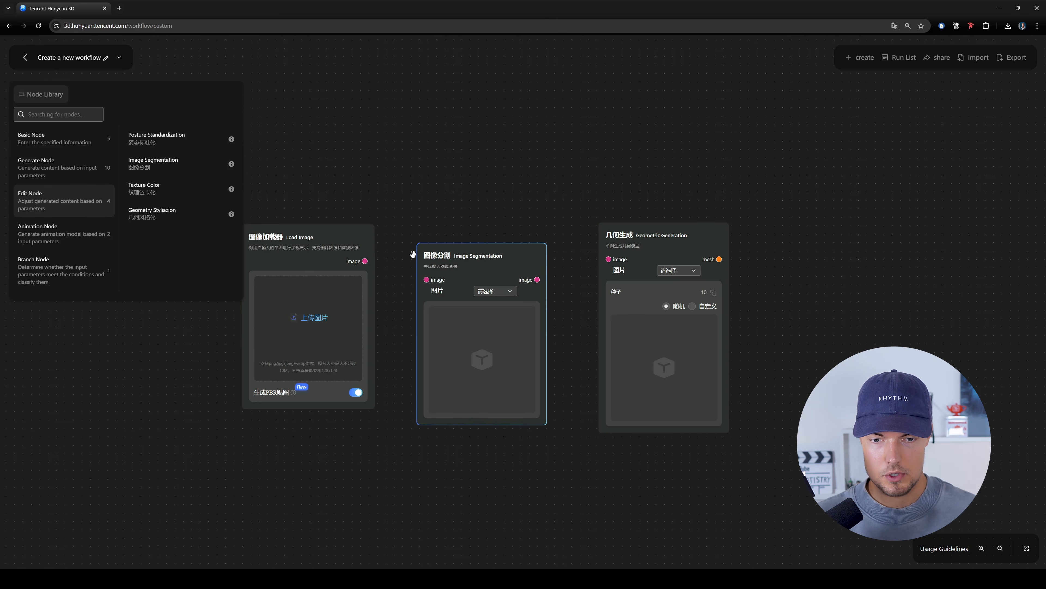
# - Connect Load Image's output to Image Segmentation and the segmented image output to Geometric Generation, spacing the nodes apart
pyautogui.moveTo(369, 256); pyautogui.dragTo(360, 253)
pyautogui.moveTo(415, 220); pyautogui.dragTo(448, 223)
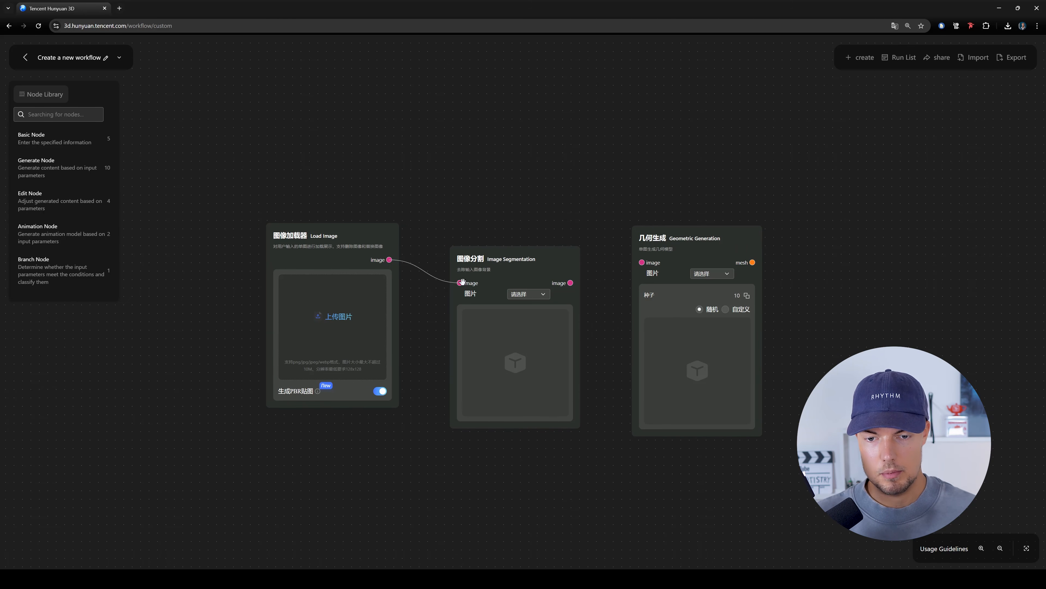
pyautogui.moveTo(612, 252); pyautogui.dragTo(547, 275)
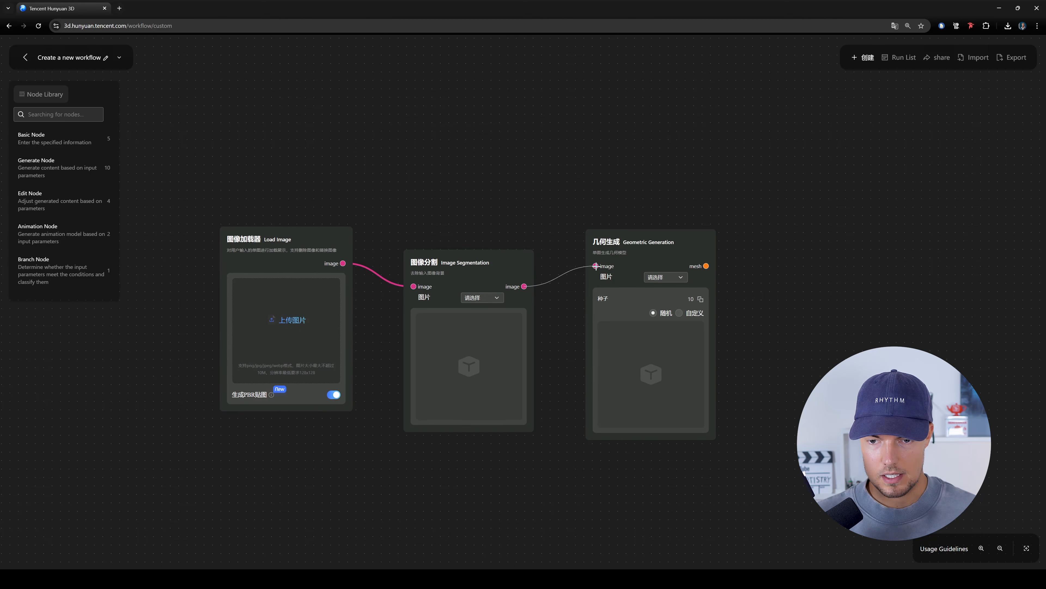
pyautogui.moveTo(649, 242); pyautogui.dragTo(674, 246)
pyautogui.scroll(-2, 563, 236)
pyautogui.moveTo(718, 214); pyautogui.dragTo(668, 218)
# - Add a Texture Generation node beyond the Geometric Generation node and move Geometric Generation lower
pyautogui.moveTo(78, 163)
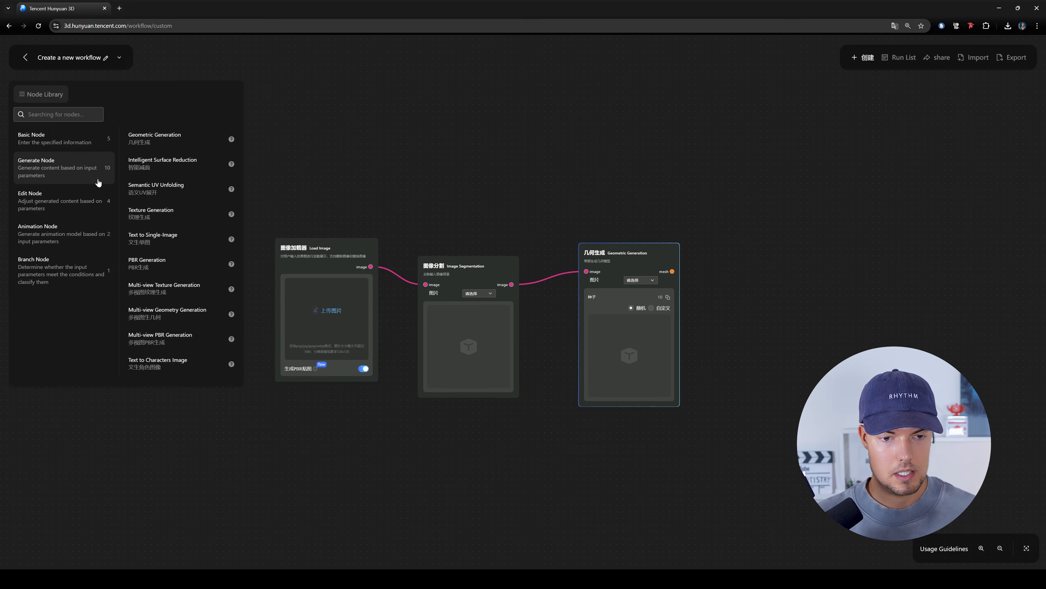
pyautogui.click(177, 216)
pyautogui.moveTo(761, 245); pyautogui.dragTo(626, 218)
pyautogui.scroll(3, 628, 226)
pyautogui.moveTo(520, 227); pyautogui.dragTo(591, 244)
pyautogui.moveTo(416, 225); pyautogui.dragTo(408, 296)
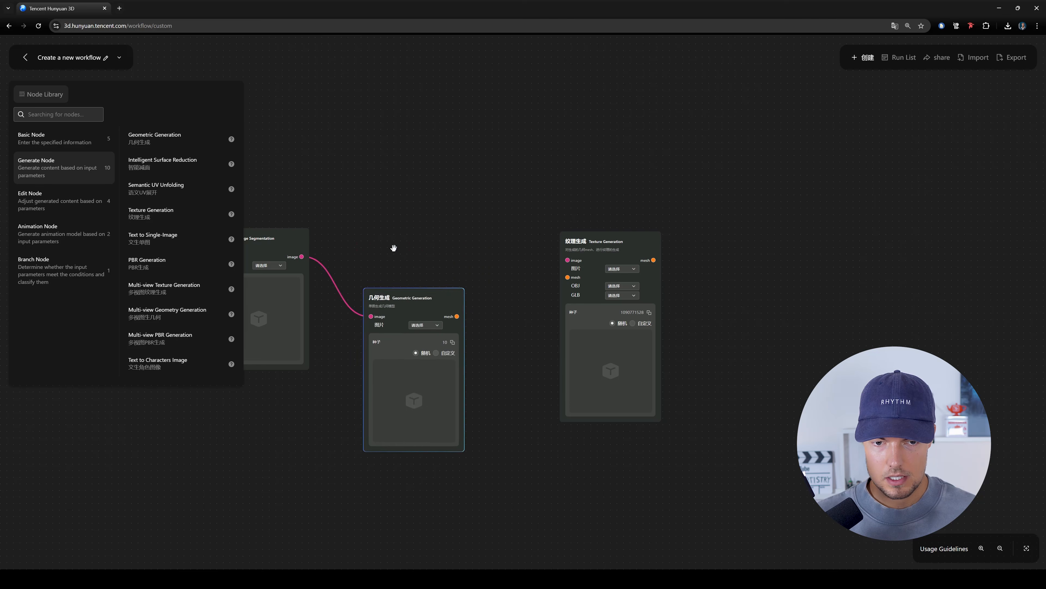
# - Connect the Image Segmentation image output and the Geometric Generation mesh output to the matching Texture Generation inputs
pyautogui.moveTo(397, 259); pyautogui.dragTo(551, 256)
pyautogui.moveTo(718, 256); pyautogui.dragTo(454, 253)
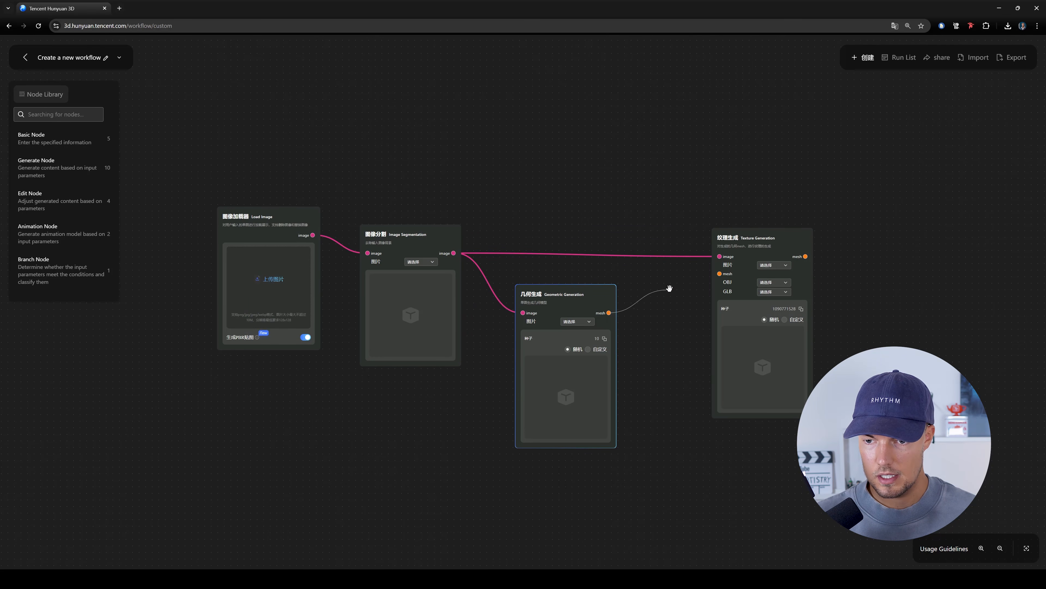
pyautogui.moveTo(722, 274); pyautogui.dragTo(721, 273)
pyautogui.moveTo(752, 247); pyautogui.dragTo(713, 234)
pyautogui.moveTo(844, 226); pyautogui.dragTo(612, 219)
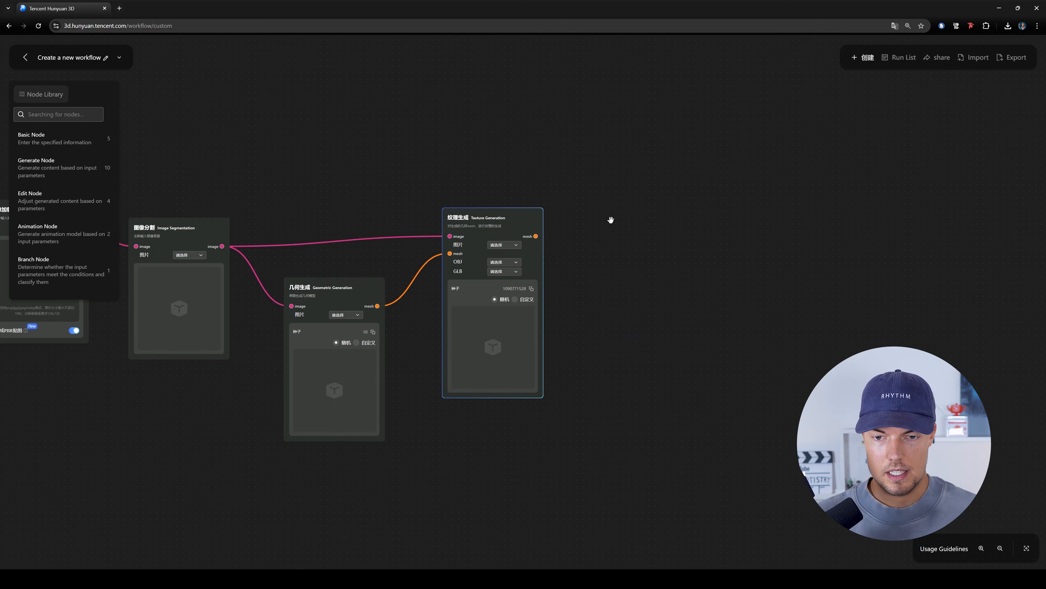
# - Add an End node from the Basic Node category and place it after the Texture Generation node
pyautogui.moveTo(574, 177); pyautogui.dragTo(680, 174)
pyautogui.scroll(-1, 609, 247)
pyautogui.moveTo(736, 255); pyautogui.dragTo(612, 252)
pyautogui.click(76, 139)
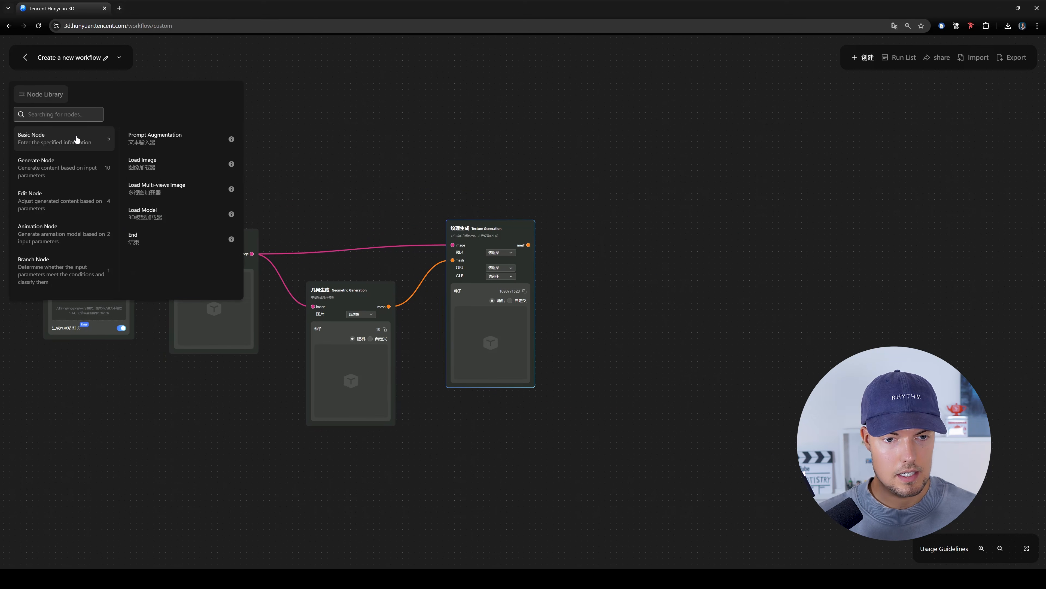
pyautogui.click(176, 238)
pyautogui.moveTo(744, 227); pyautogui.dragTo(793, 228)
pyautogui.moveTo(351, 230); pyautogui.dragTo(338, 232)
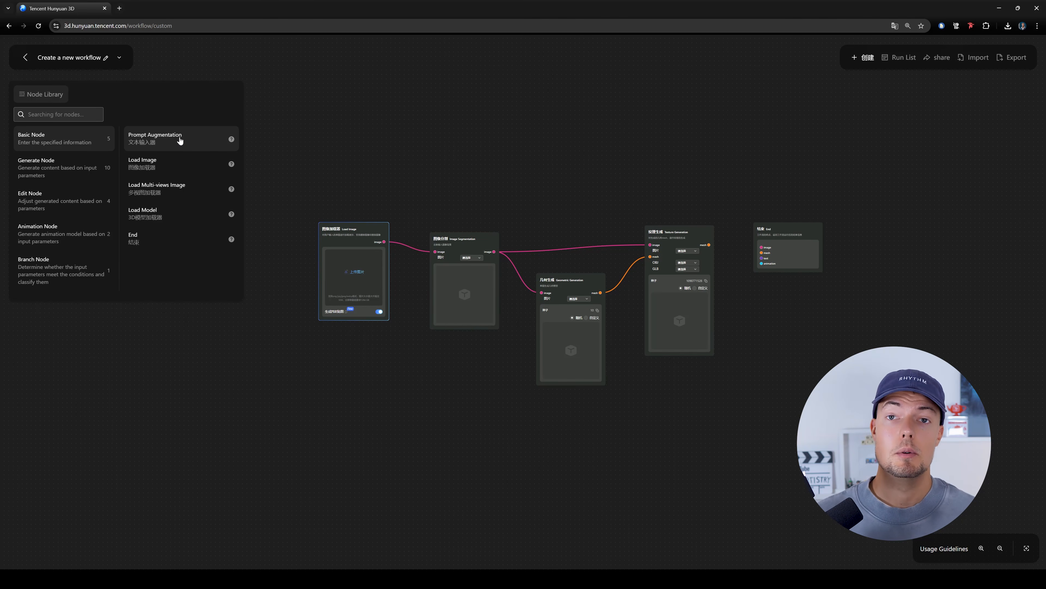
# - Connect the Texture Generation mesh output to the End node's mesh input
pyautogui.moveTo(816, 234); pyautogui.dragTo(748, 254, button='middle')
pyautogui.scroll(1, 763, 247)
pyautogui.moveTo(726, 263); pyautogui.dragTo(742, 269)
pyautogui.moveTo(622, 265)
pyautogui.mouseDown()
pyautogui.moveTo(673, 269)
pyautogui.moveTo(625, 271)
pyautogui.mouseUp()
pyautogui.moveTo(698, 281); pyautogui.dragTo(700, 281)
# - Set the Image Segmentation node's picture source to the Image Loader's picture
pyautogui.moveTo(259, 288); pyautogui.dragTo(383, 283, button='middle')
pyautogui.moveTo(494, 276); pyautogui.dragTo(413, 201, button='middle')
pyautogui.scroll(5, 413, 202)
pyautogui.click(378, 203)
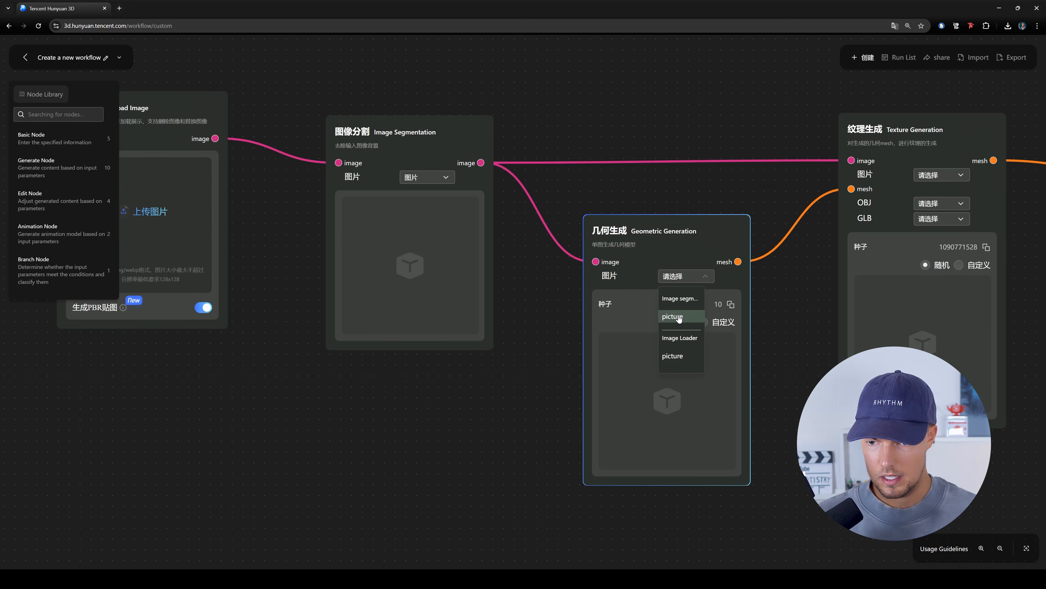
pyautogui.click(514, 124)
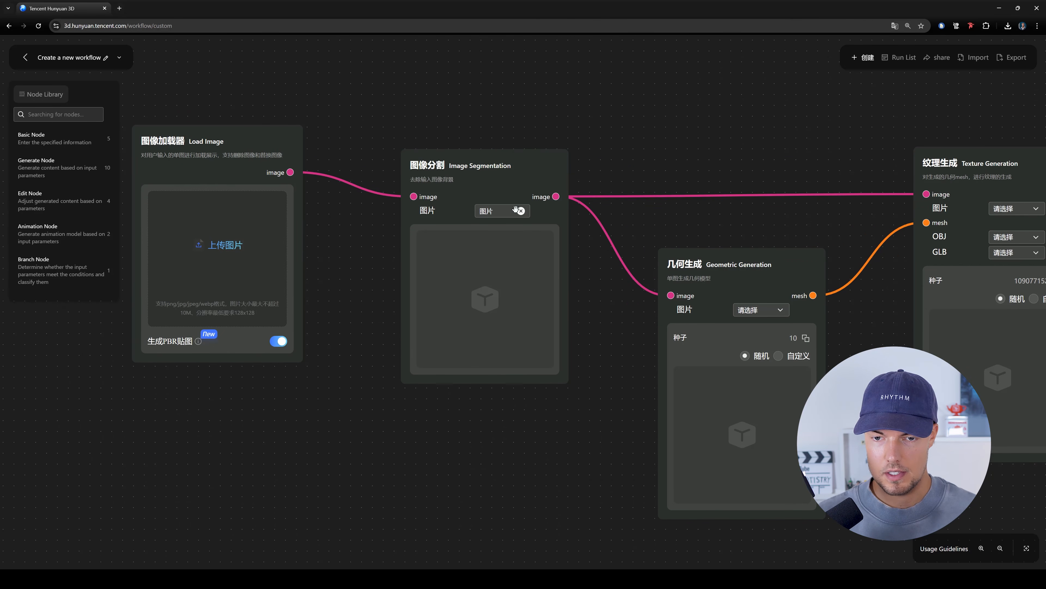
pyautogui.click(495, 212)
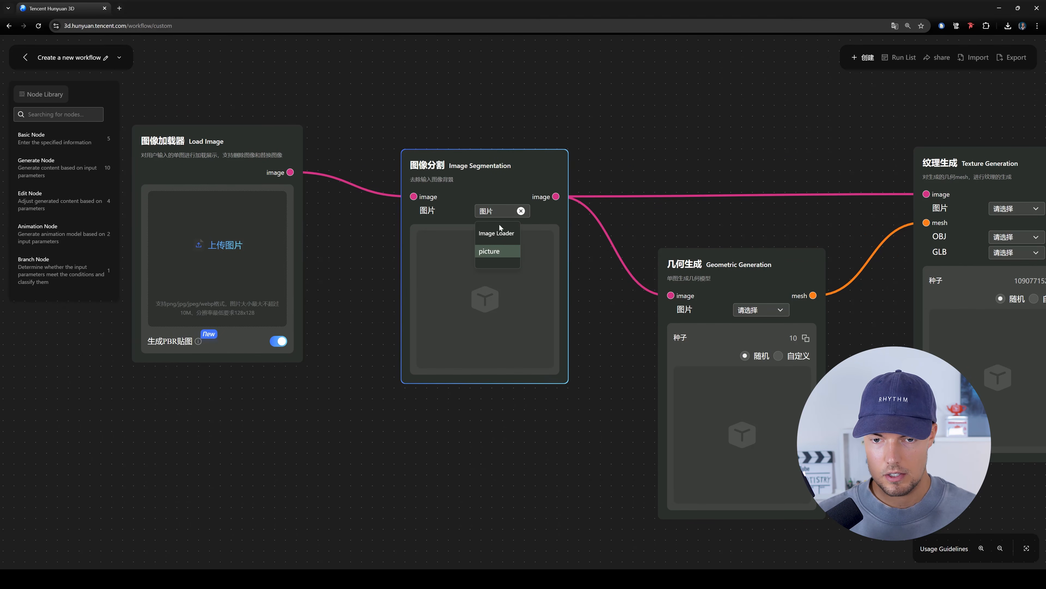
pyautogui.click(497, 252)
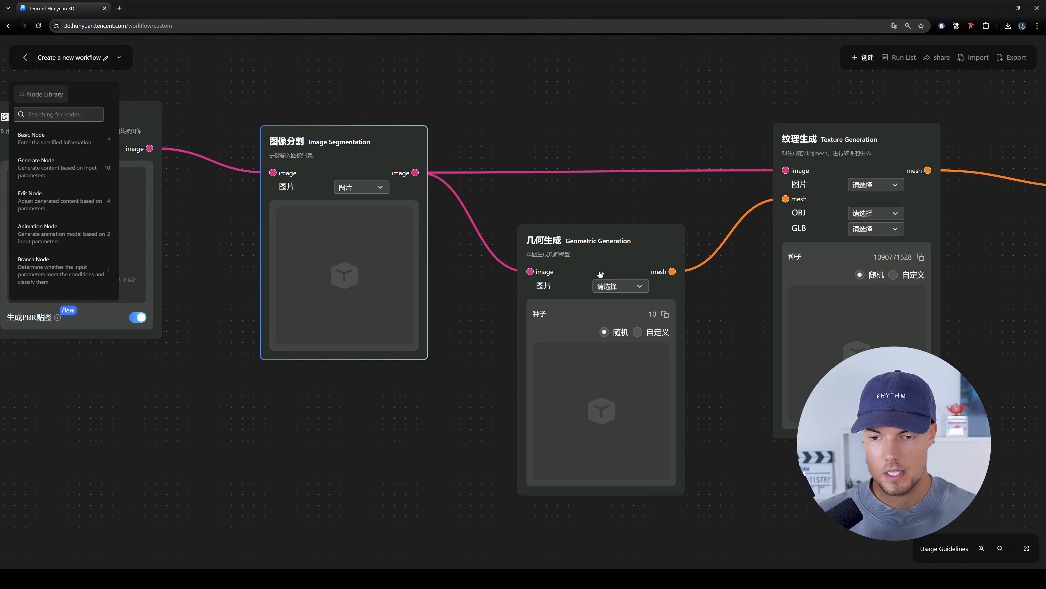
# - Set the Geometric Generation node's picture source to the Image Segmentation picture
pyautogui.click(616, 289)
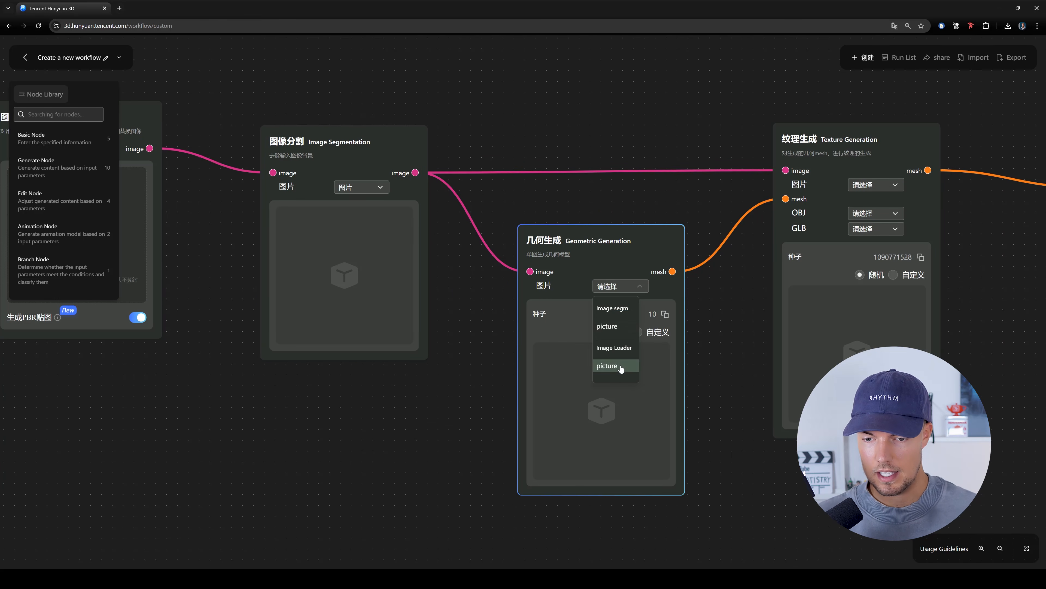
pyautogui.click(609, 366)
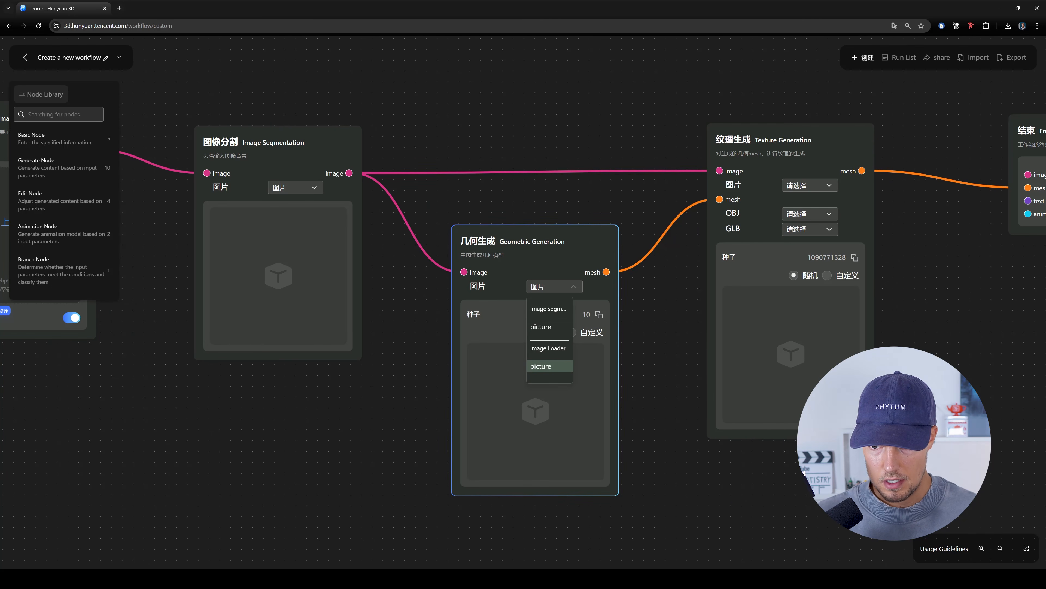
pyautogui.click(557, 328)
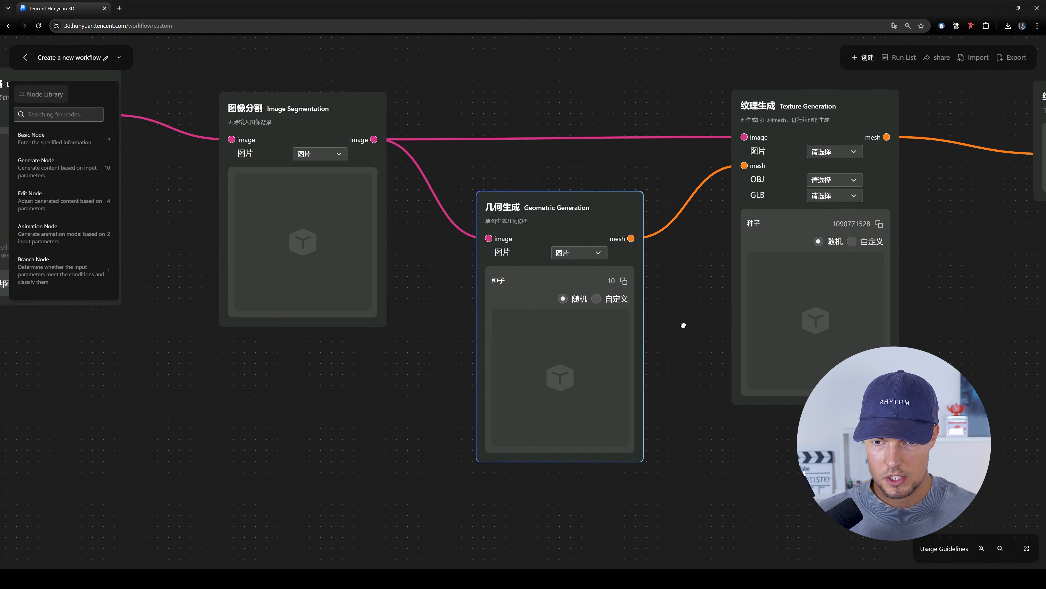
# - Set the Texture Generation node's picture source to picture (图片) and its OBJ and GLB fields to GLB
pyautogui.moveTo(682, 325); pyautogui.dragTo(720, 343)
pyautogui.scroll(-2, 720, 343)
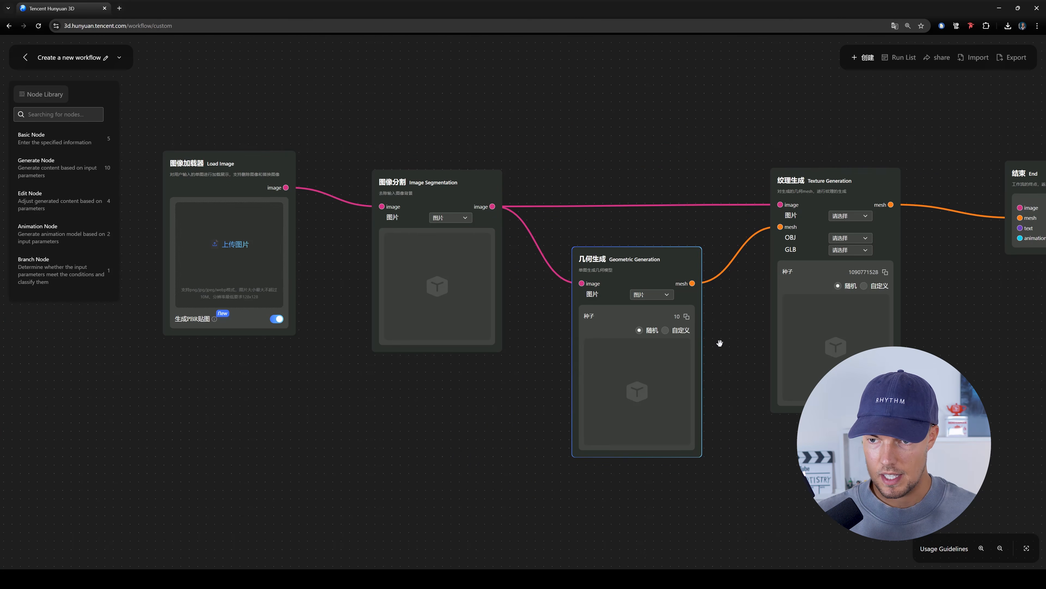
pyautogui.moveTo(902, 249); pyautogui.dragTo(782, 276)
pyautogui.click(726, 246)
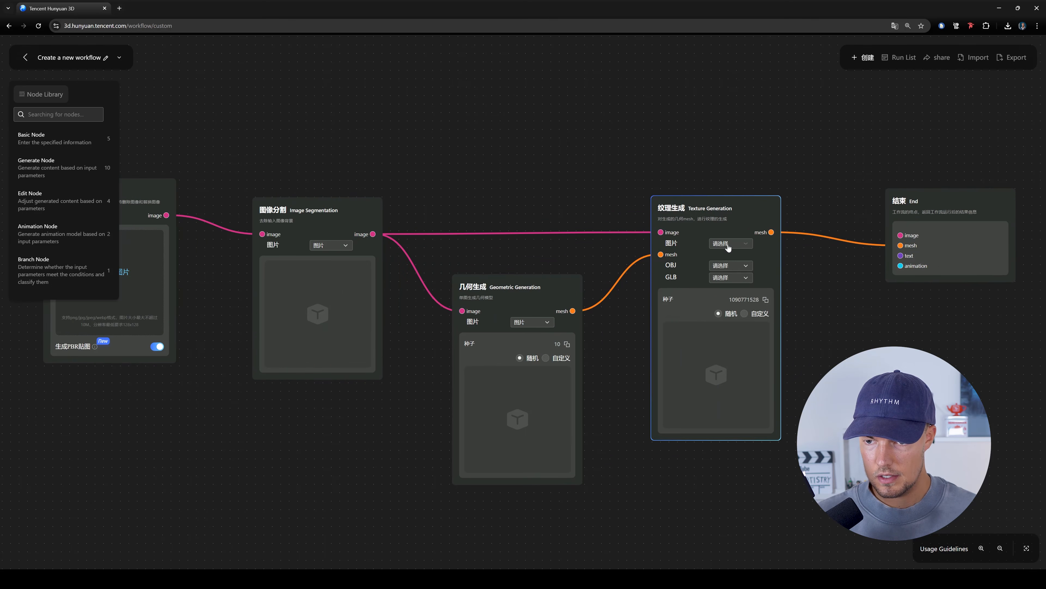
pyautogui.click(735, 282)
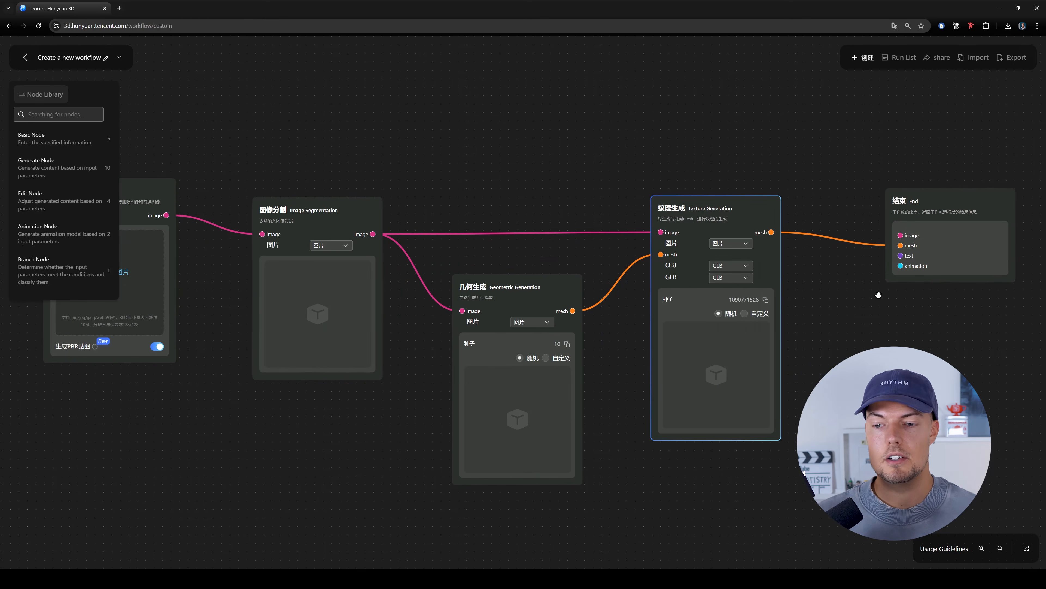
# - Translate the workflow page with all its node labels into English
pyautogui.moveTo(878, 295); pyautogui.dragTo(936, 303)
pyautogui.moveTo(545, 185); pyautogui.dragTo(599, 210)
pyautogui.moveTo(593, 251); pyautogui.dragTo(620, 229)
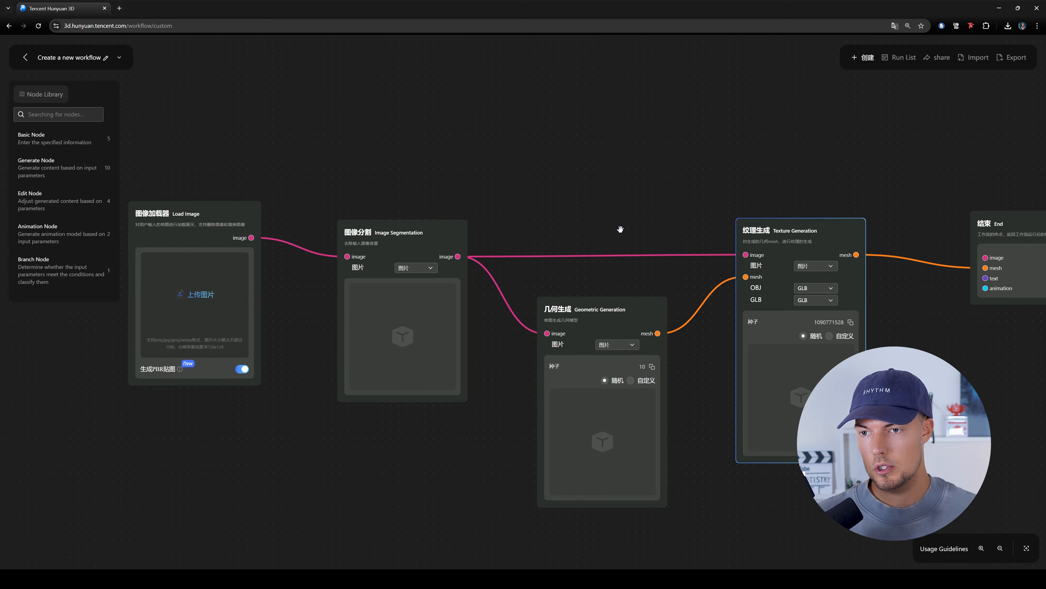
pyautogui.click(895, 26)
pyautogui.click(878, 39)
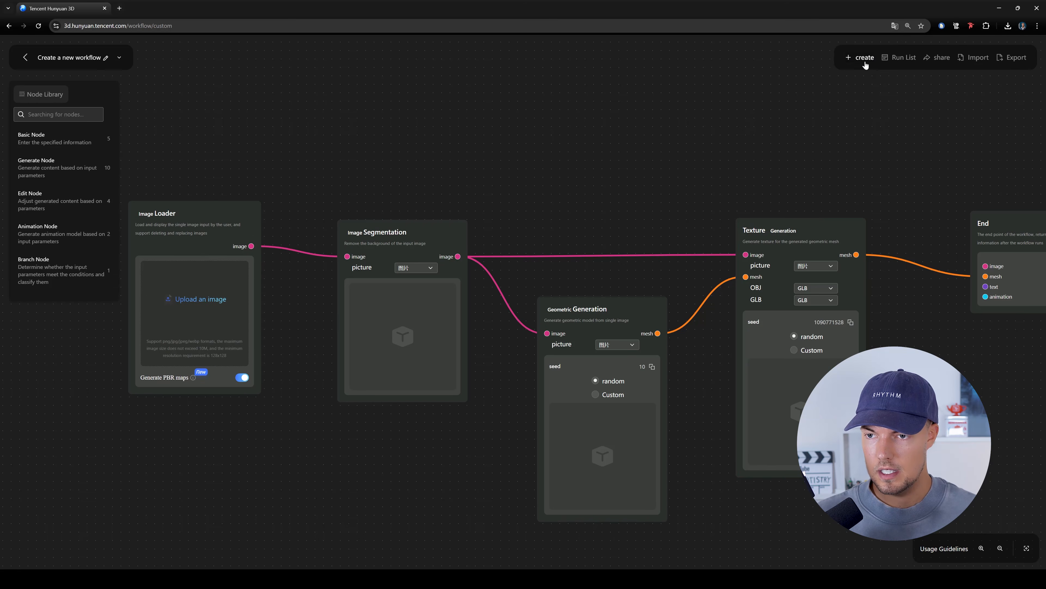
# - Create the assembled workflow and save it
pyautogui.moveTo(864, 153); pyautogui.dragTo(845, 156)
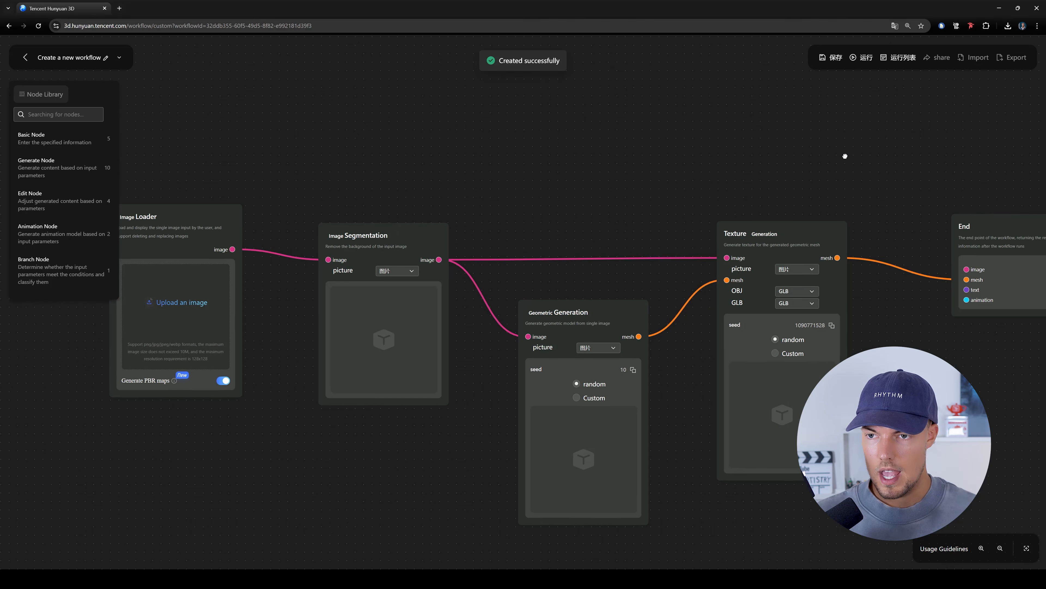
pyautogui.click(825, 61)
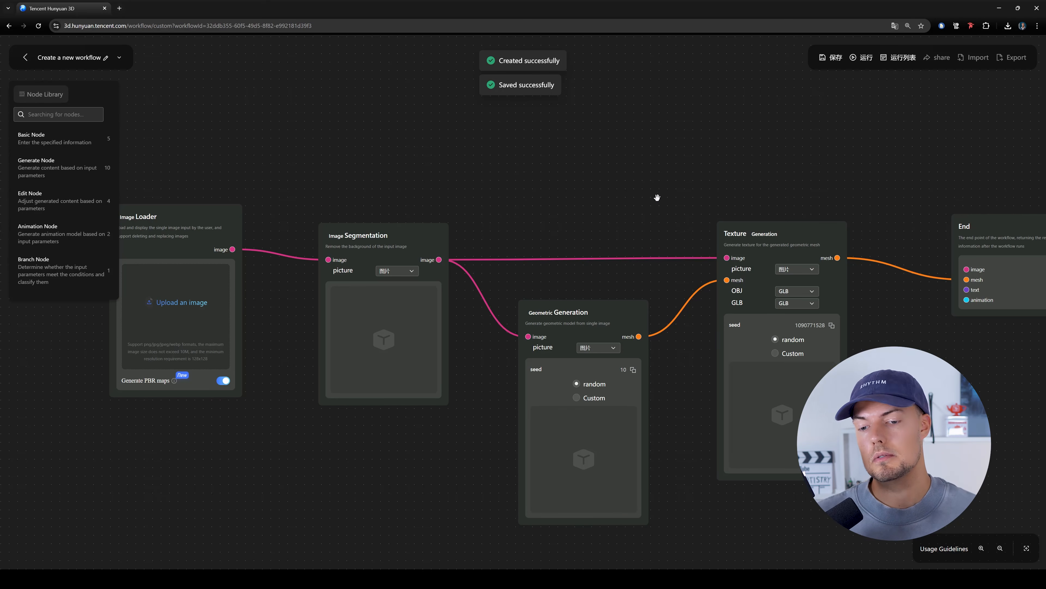
# - Upload the front-facing Pixar-style gremlin image from the Downloads folder into the Image Loader node
pyautogui.moveTo(647, 198); pyautogui.dragTo(671, 178)
pyautogui.moveTo(934, 285); pyautogui.dragTo(914, 292)
pyautogui.moveTo(621, 222); pyautogui.dragTo(674, 225)
pyautogui.click(273, 307)
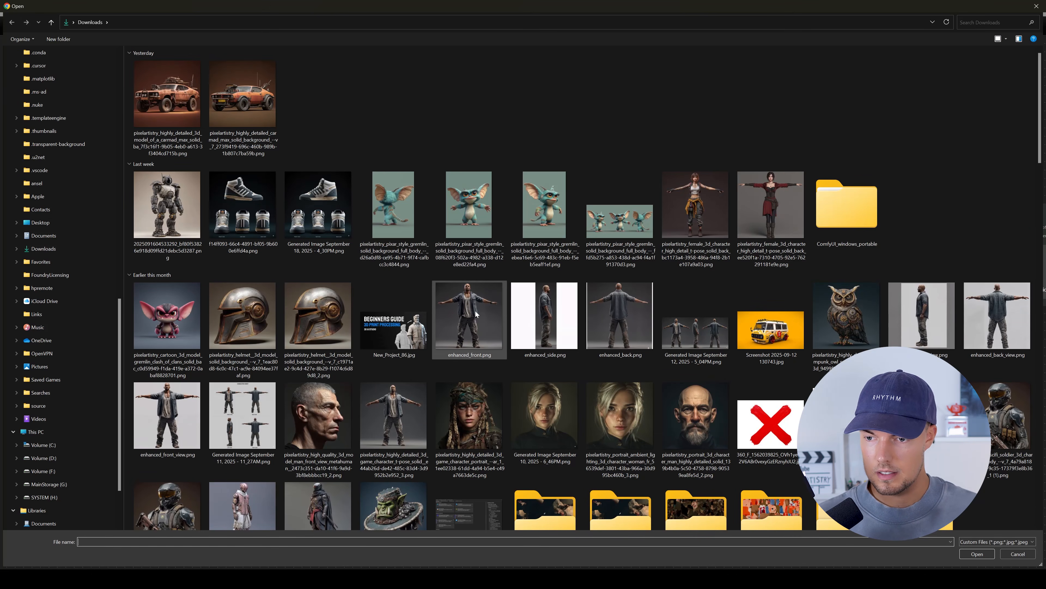
pyautogui.doubleClick(468, 213)
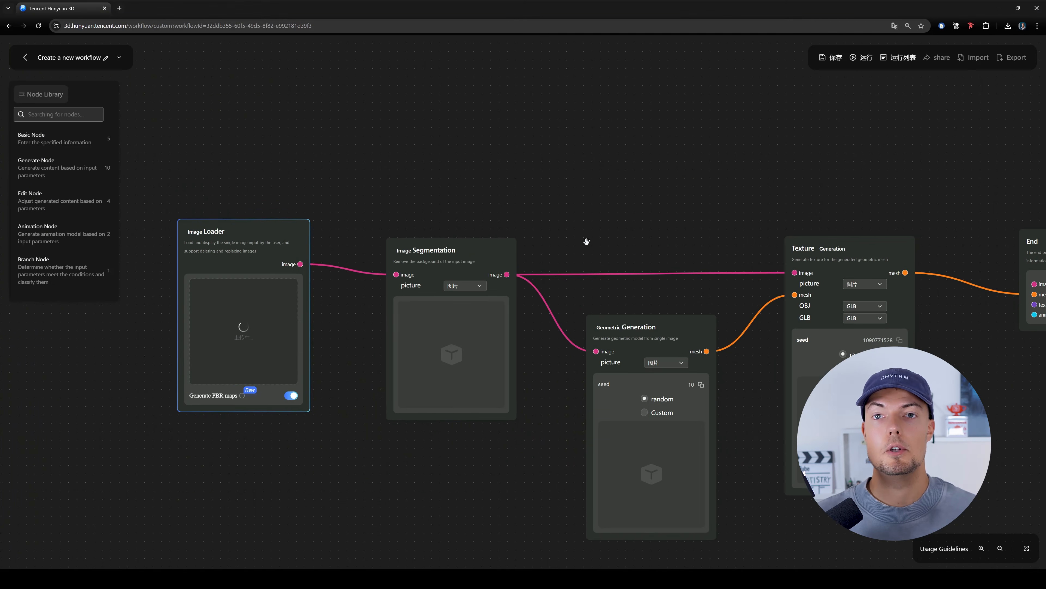
# - Translate the remaining Chinese workflow controls into English and dismiss the translation popup
pyautogui.click(895, 26)
pyautogui.click(878, 42)
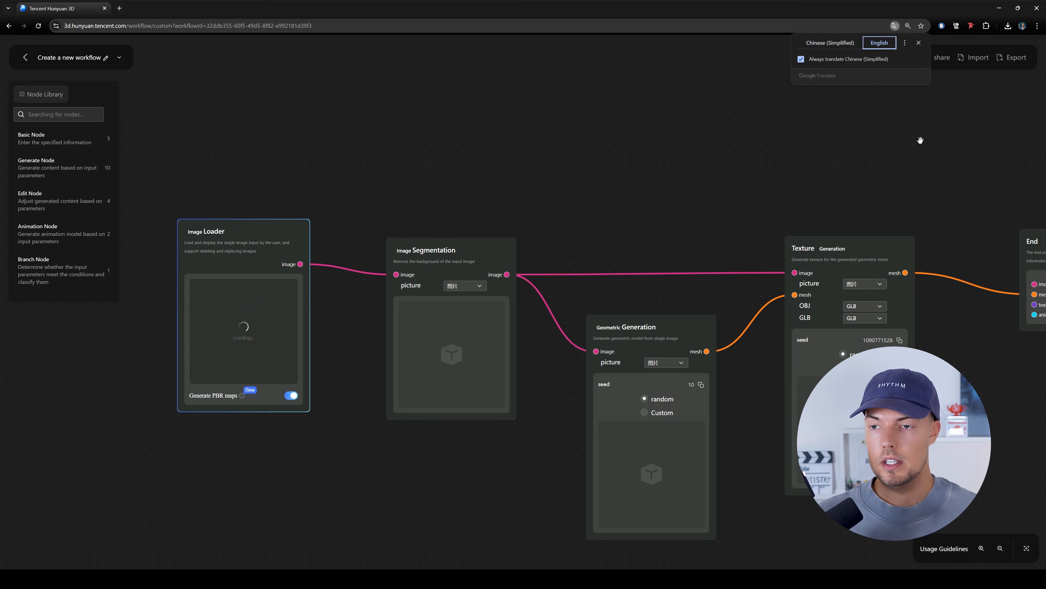
pyautogui.click(921, 140)
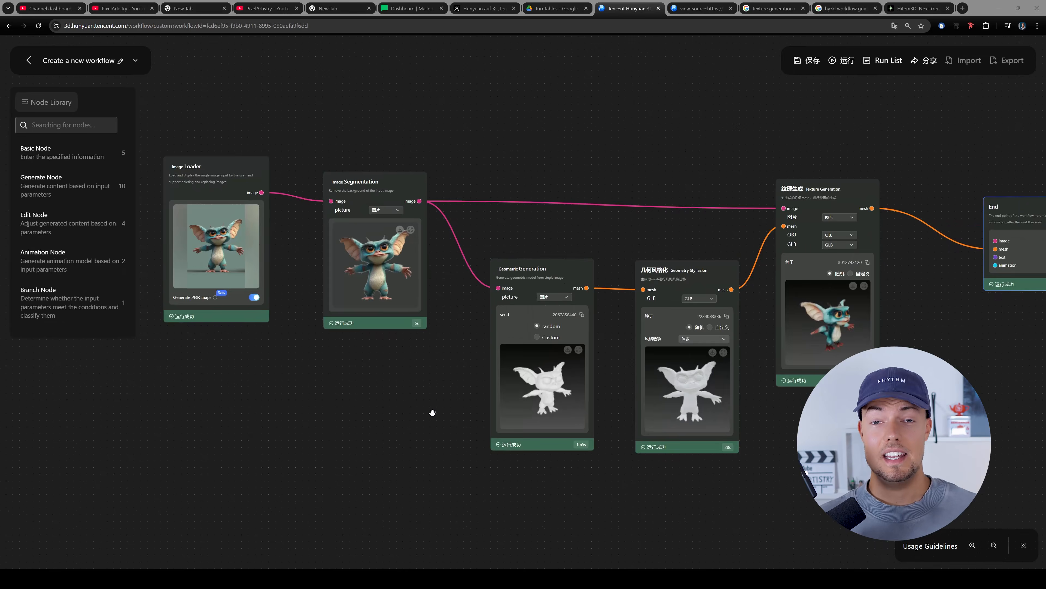
# - Inspect the gremlin models in the Geometric Generation, Geometry Stylization and Texture Generation nodes of the completed workflow
pyautogui.scroll(2, 532, 381)
pyautogui.moveTo(430, 374); pyautogui.dragTo(215, 381)
pyautogui.moveTo(791, 339); pyautogui.dragTo(741, 346)
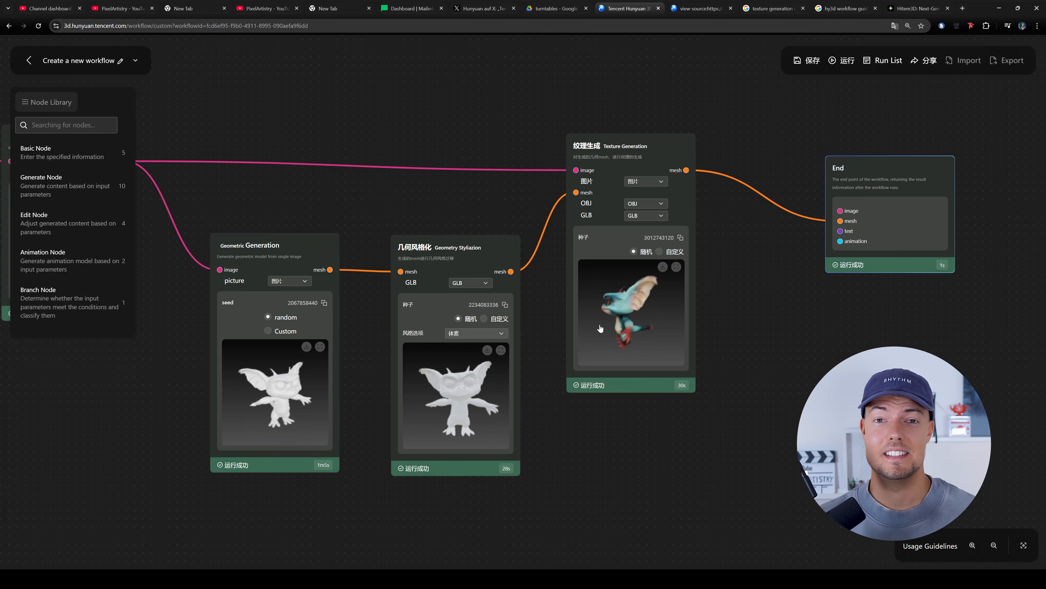